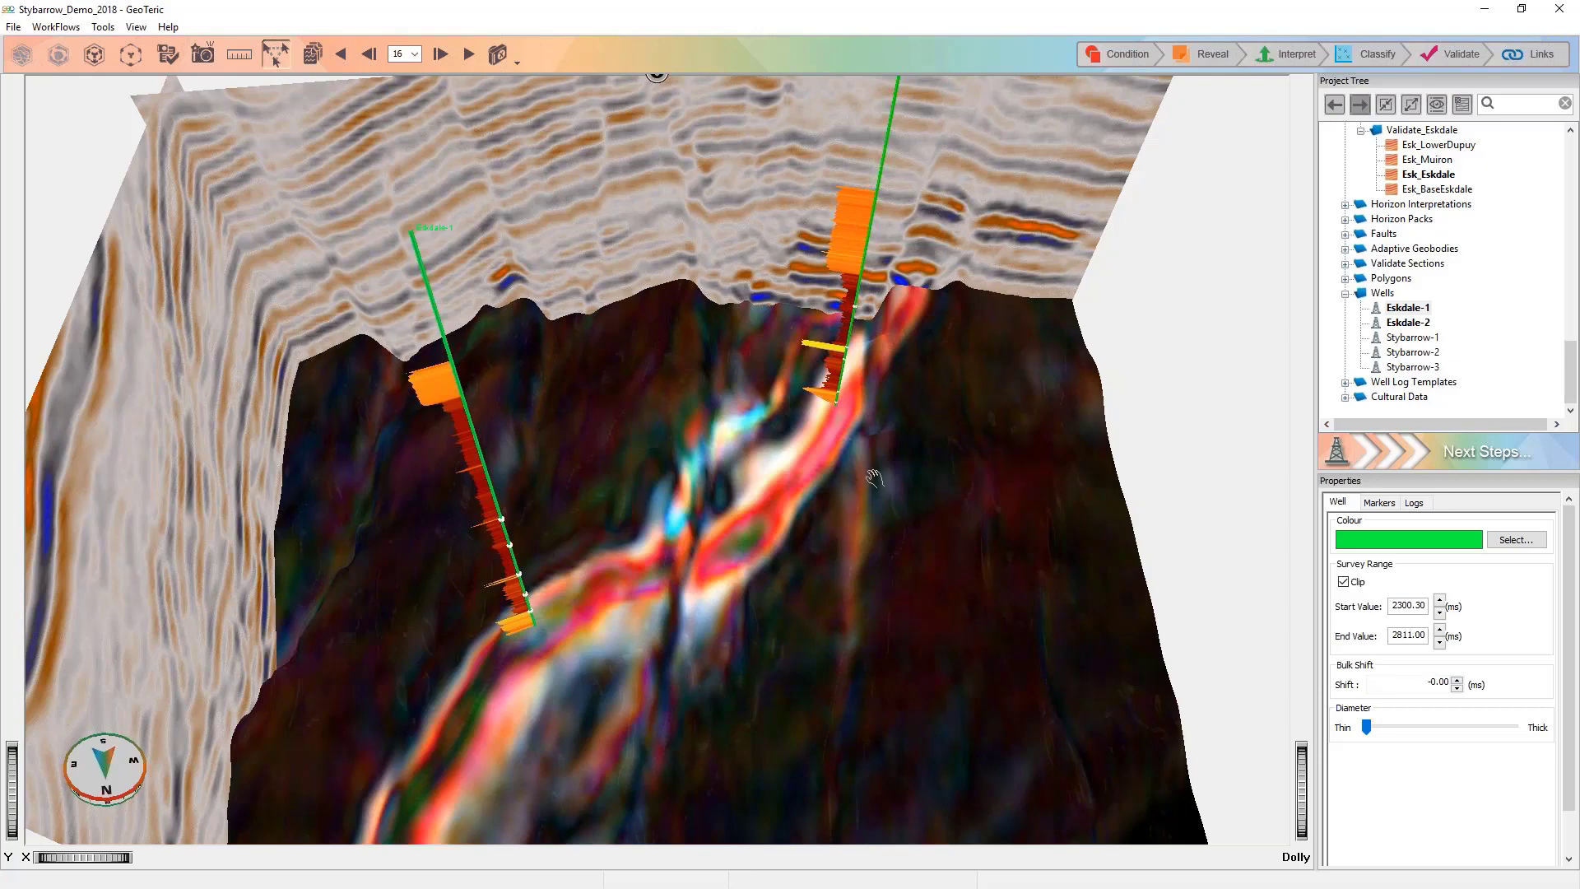
- Create a Validate session named Webinar_Demo from the Noise_Cancelled_for_Wedge_model volume
drag(872, 477, 869, 498)
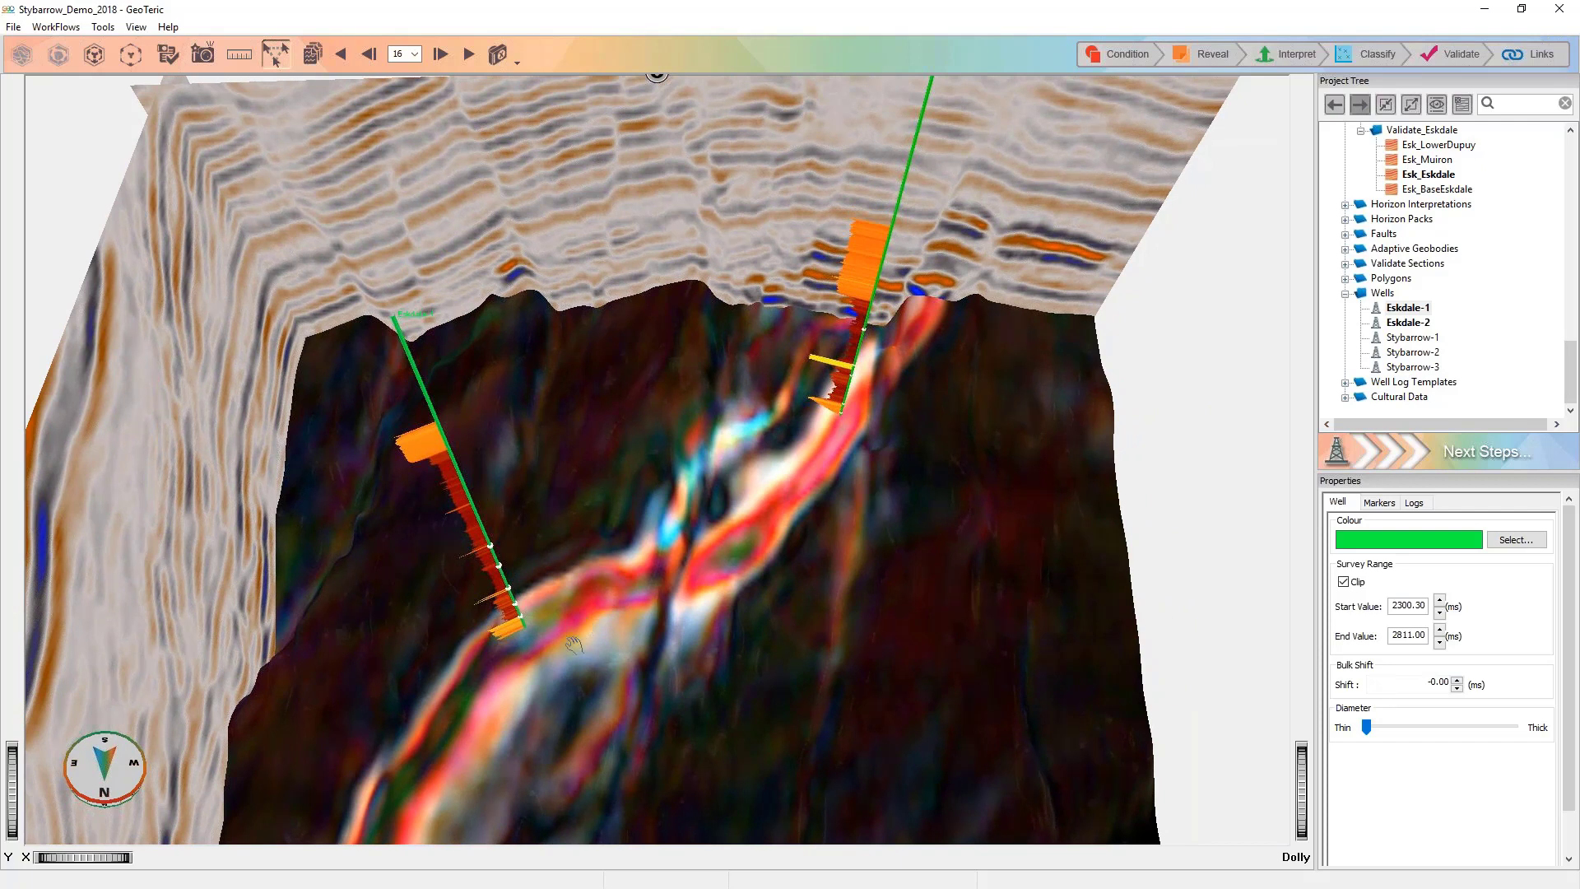
click(1462, 56)
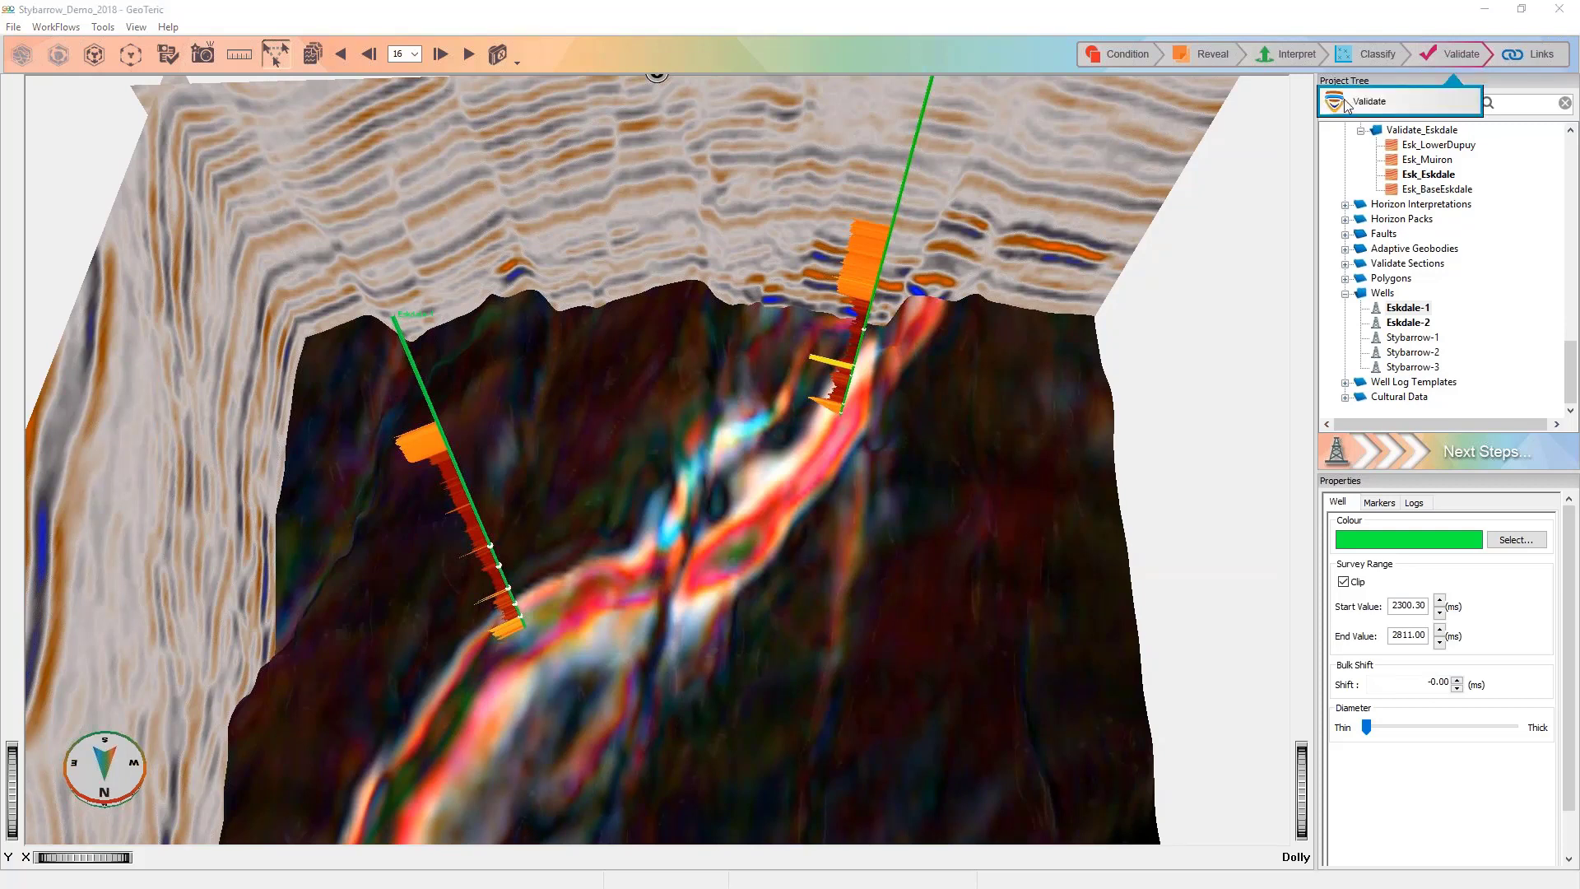
click(1405, 99)
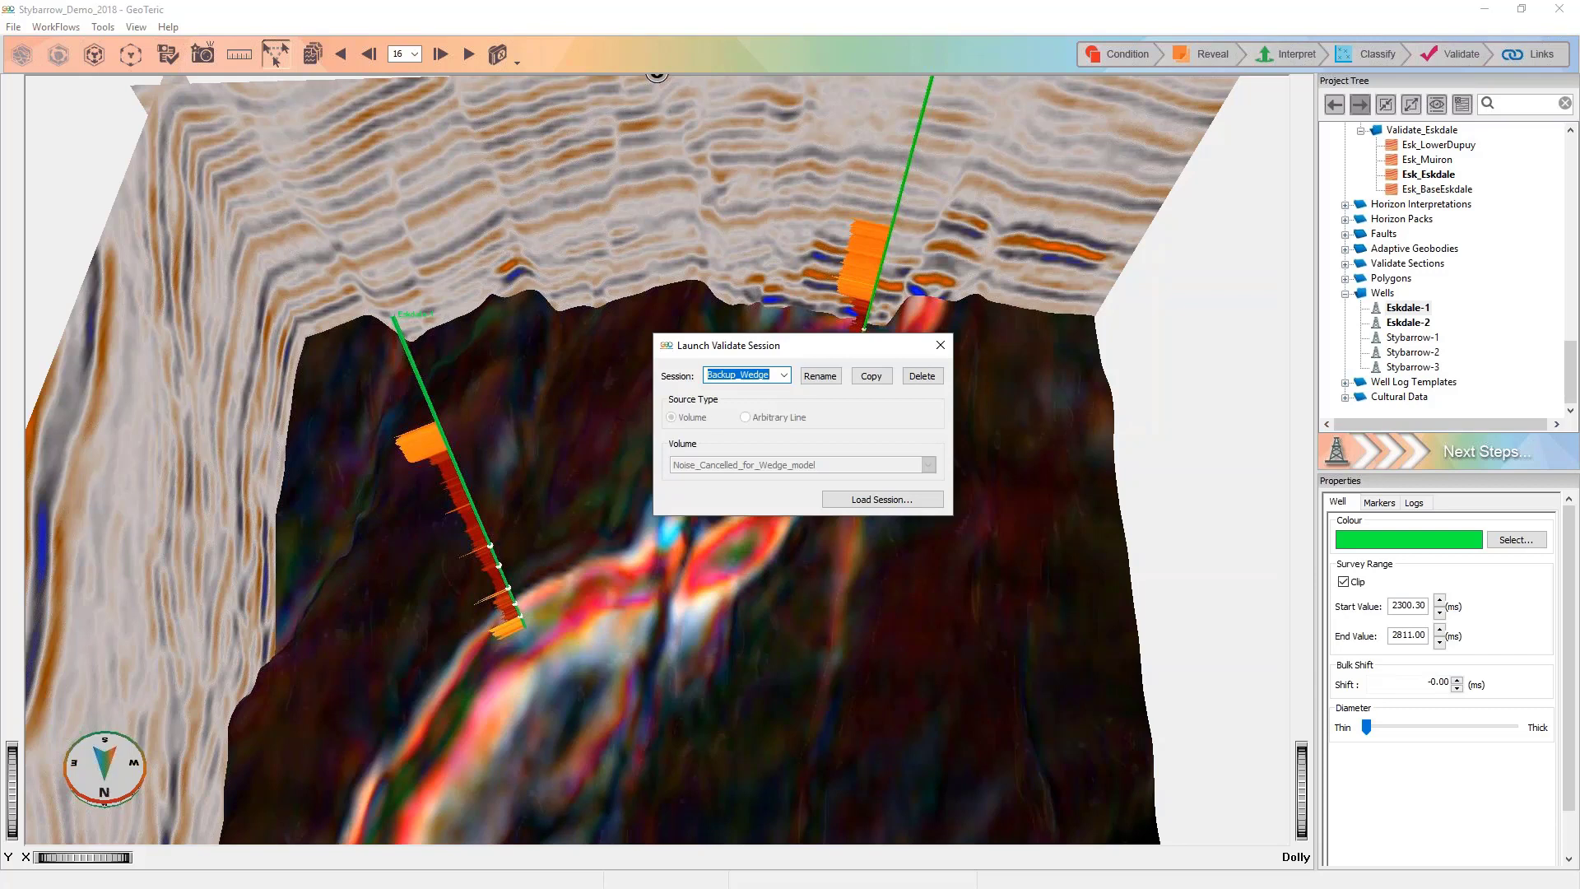
text(Webinar)
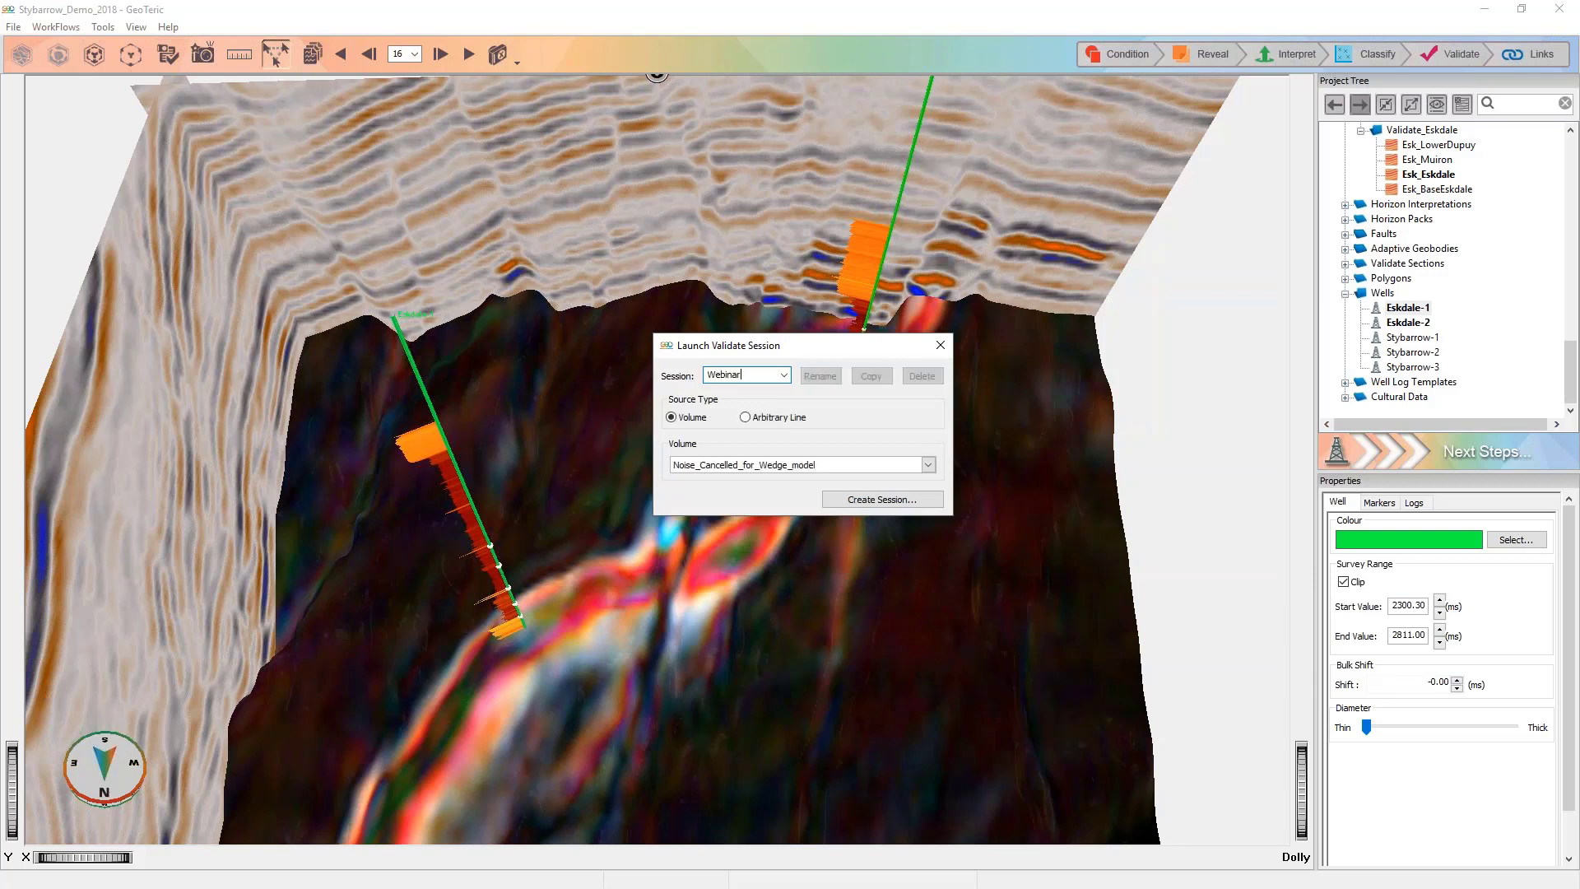
text(_Demo)
click(882, 500)
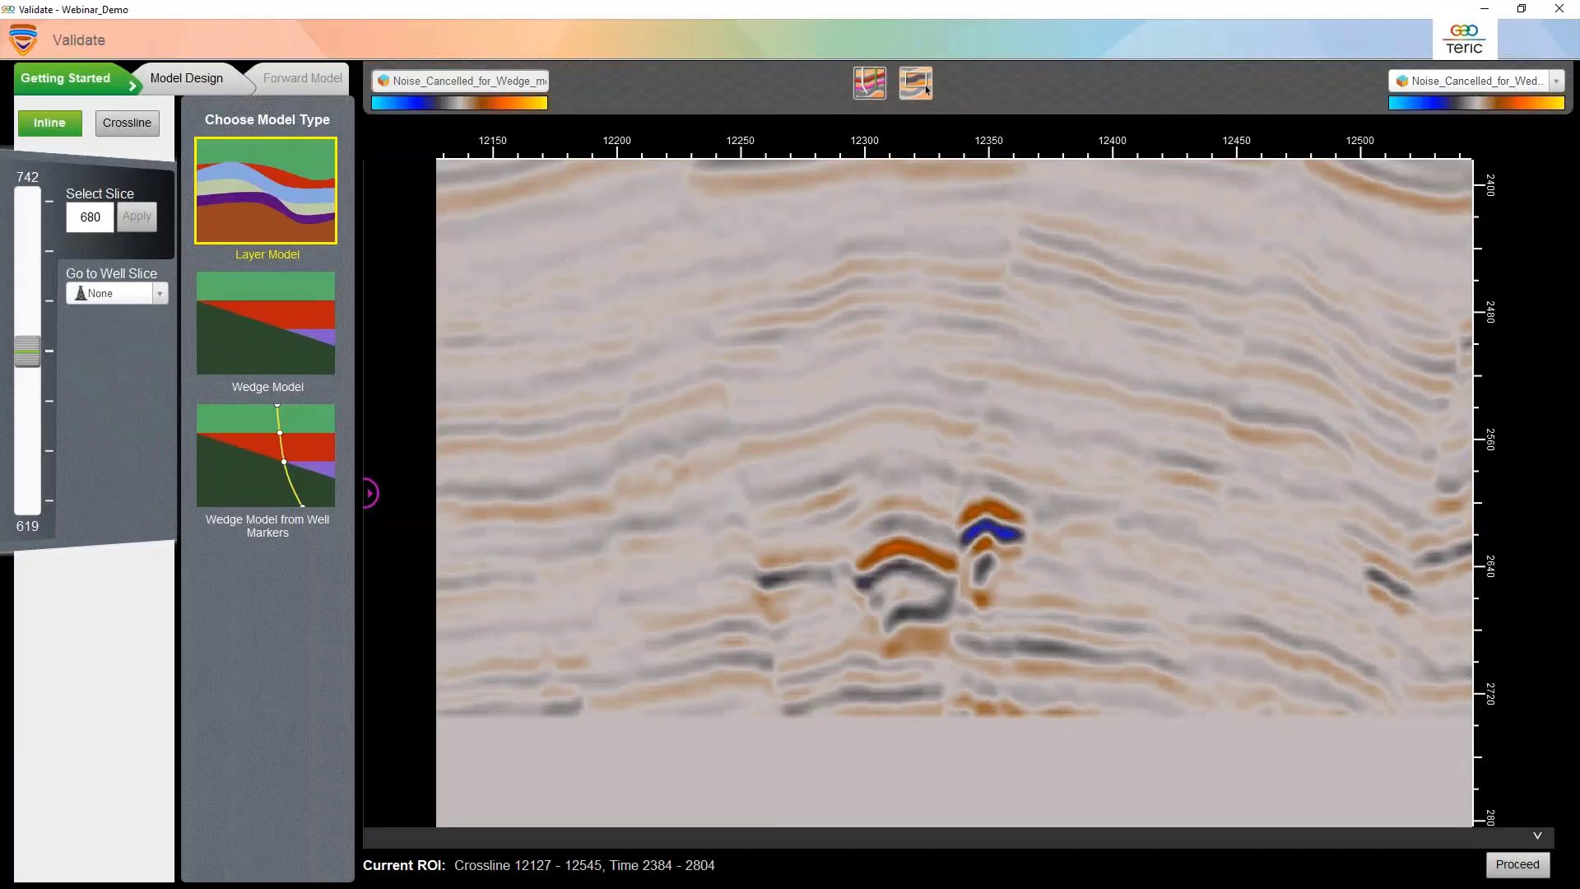
- Choose the Wedge Model from Well Markers type and go to the Eskdale-1 well slice
scroll(985, 328, up, 2)
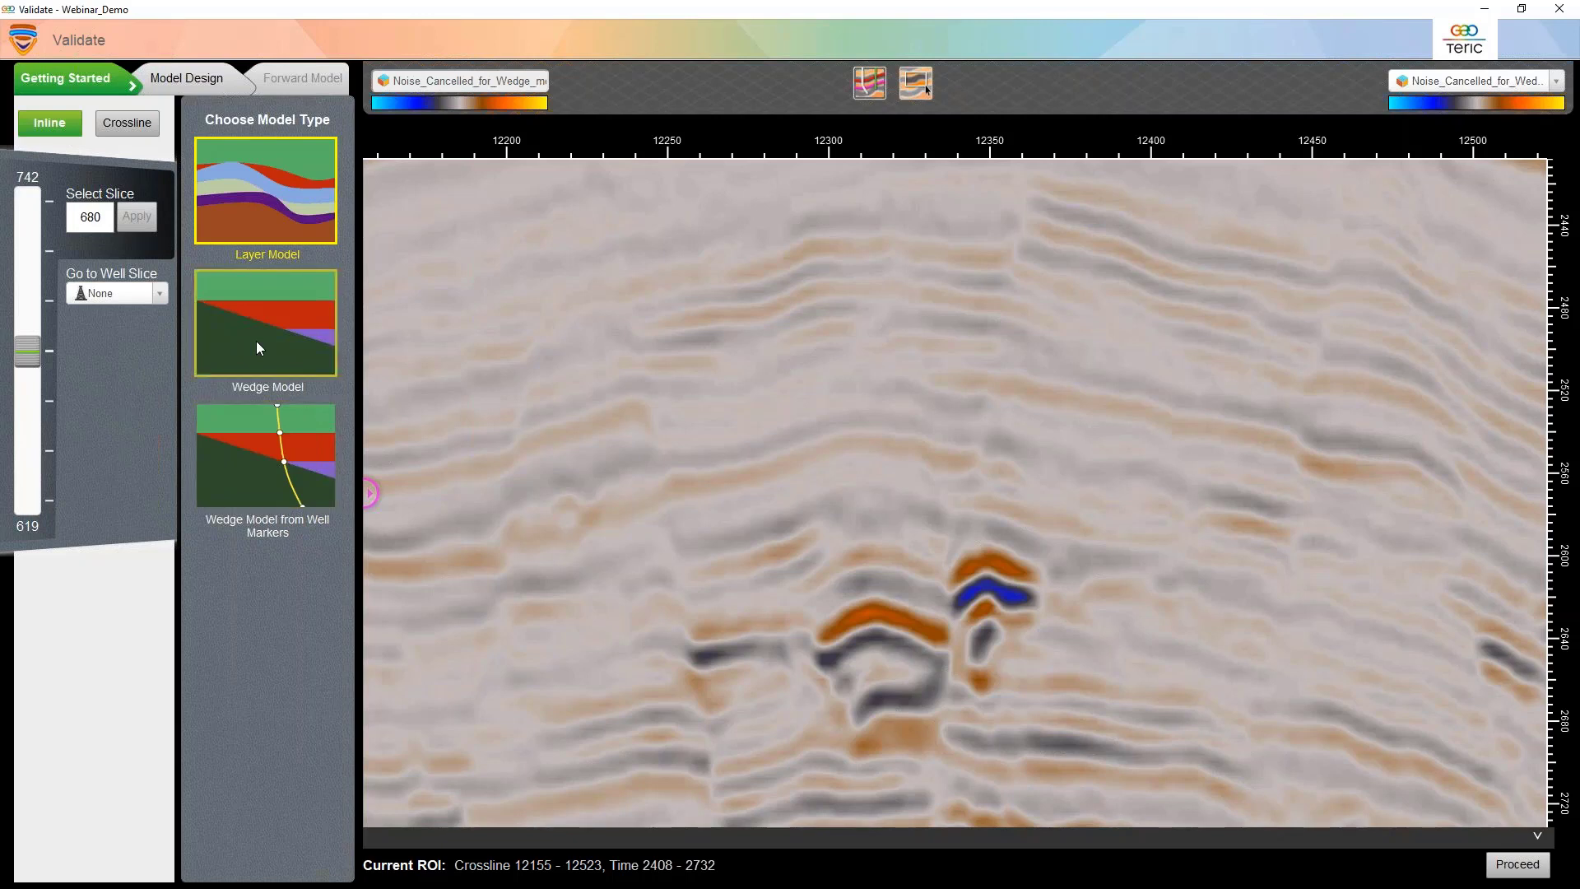
click(258, 454)
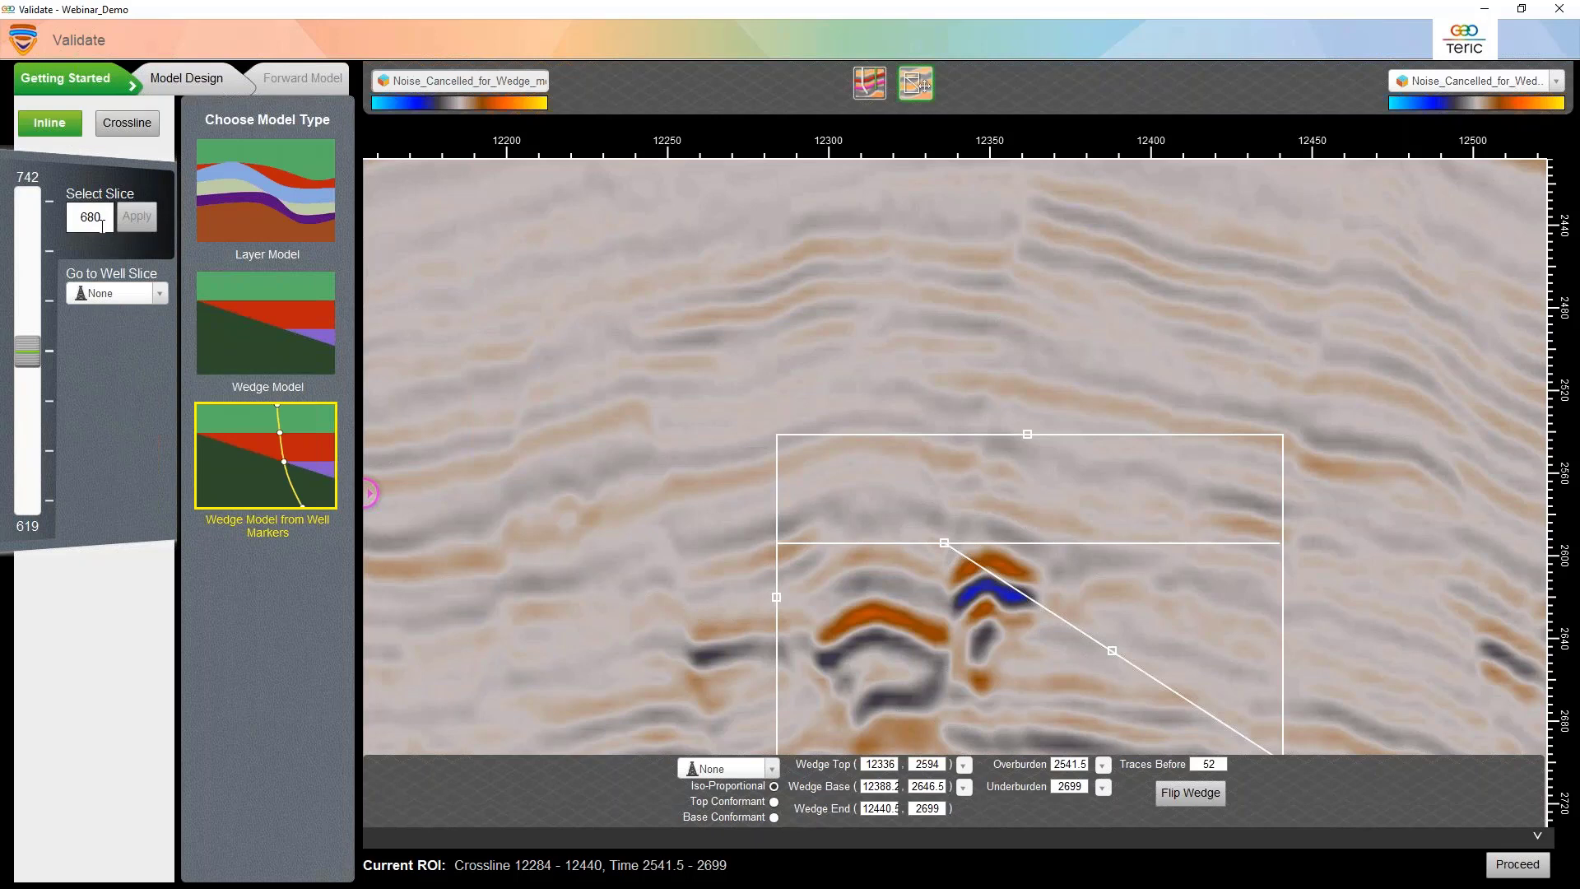
click(161, 294)
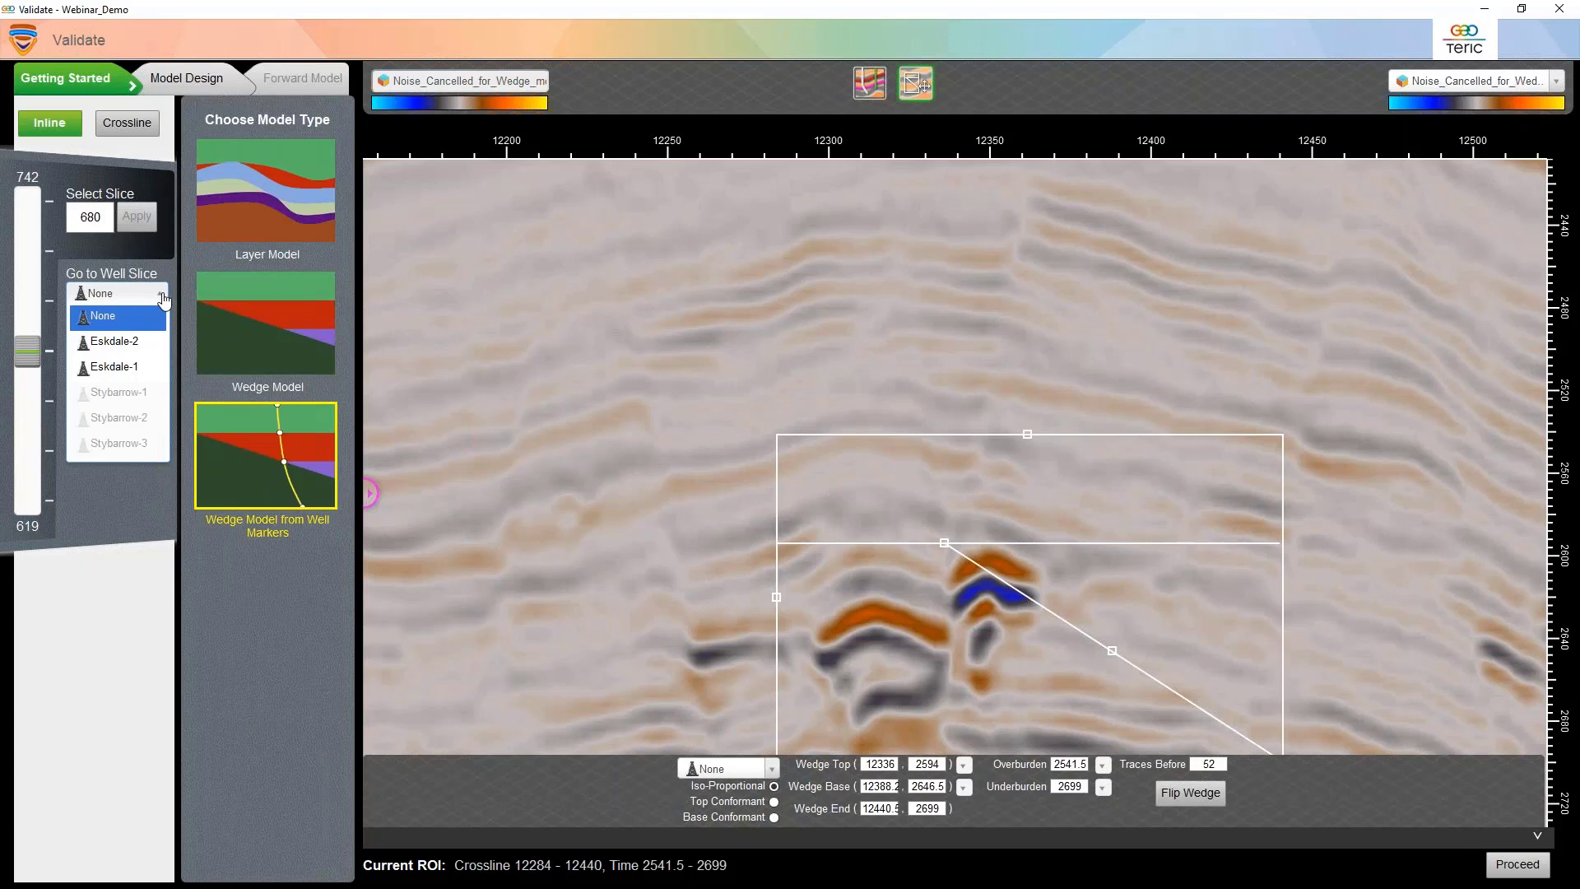
click(122, 366)
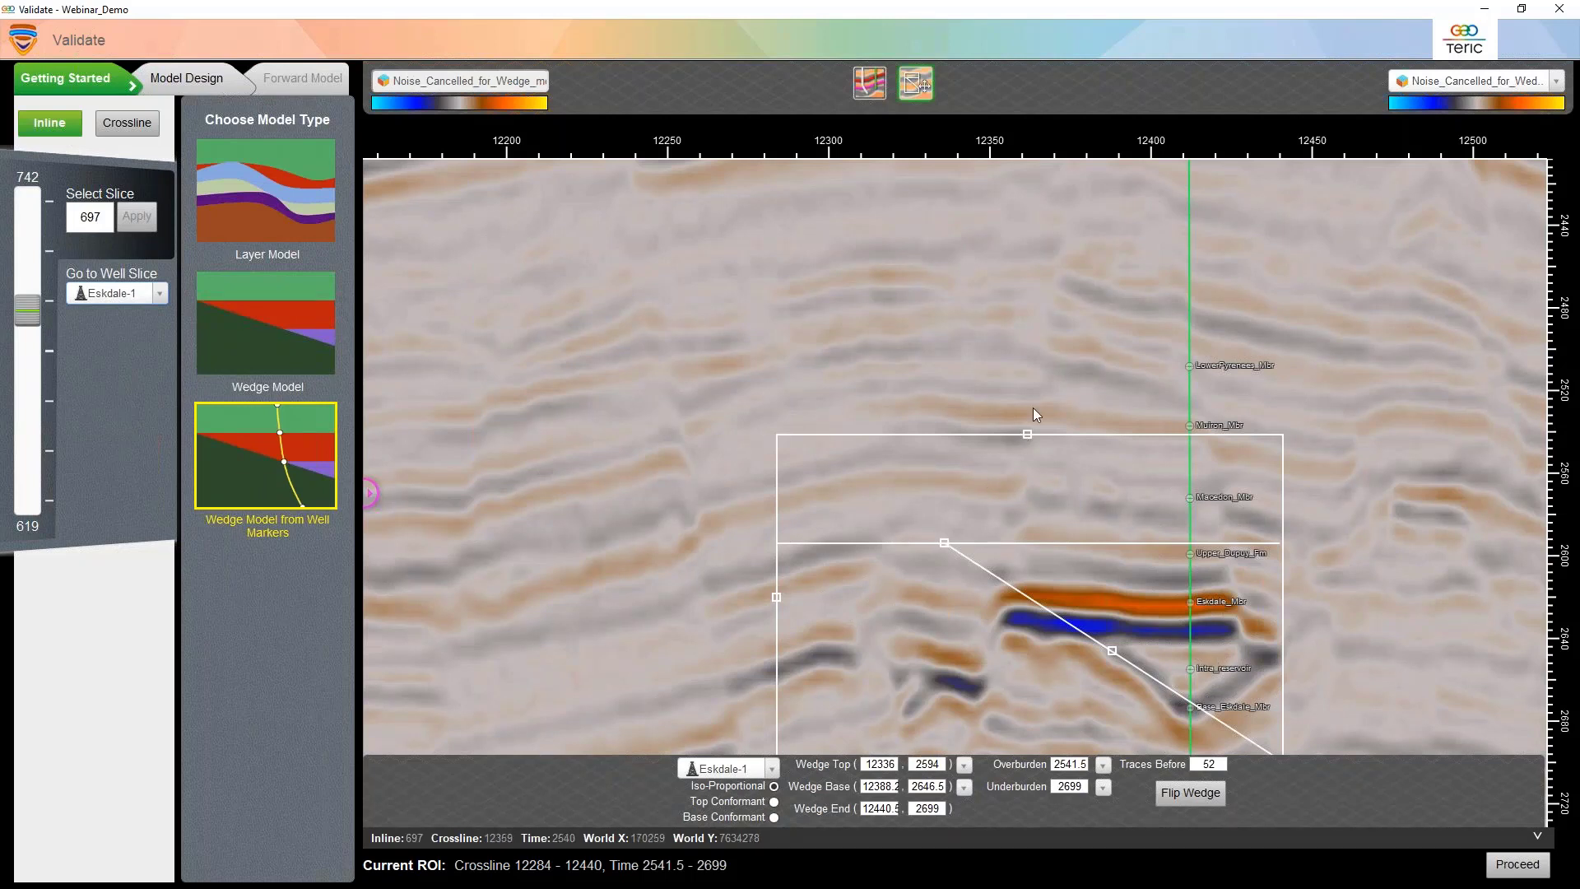
- Resize the wedge model region to an overburden of about 2514 and about 25 traces before
drag(1026, 434, 1027, 377)
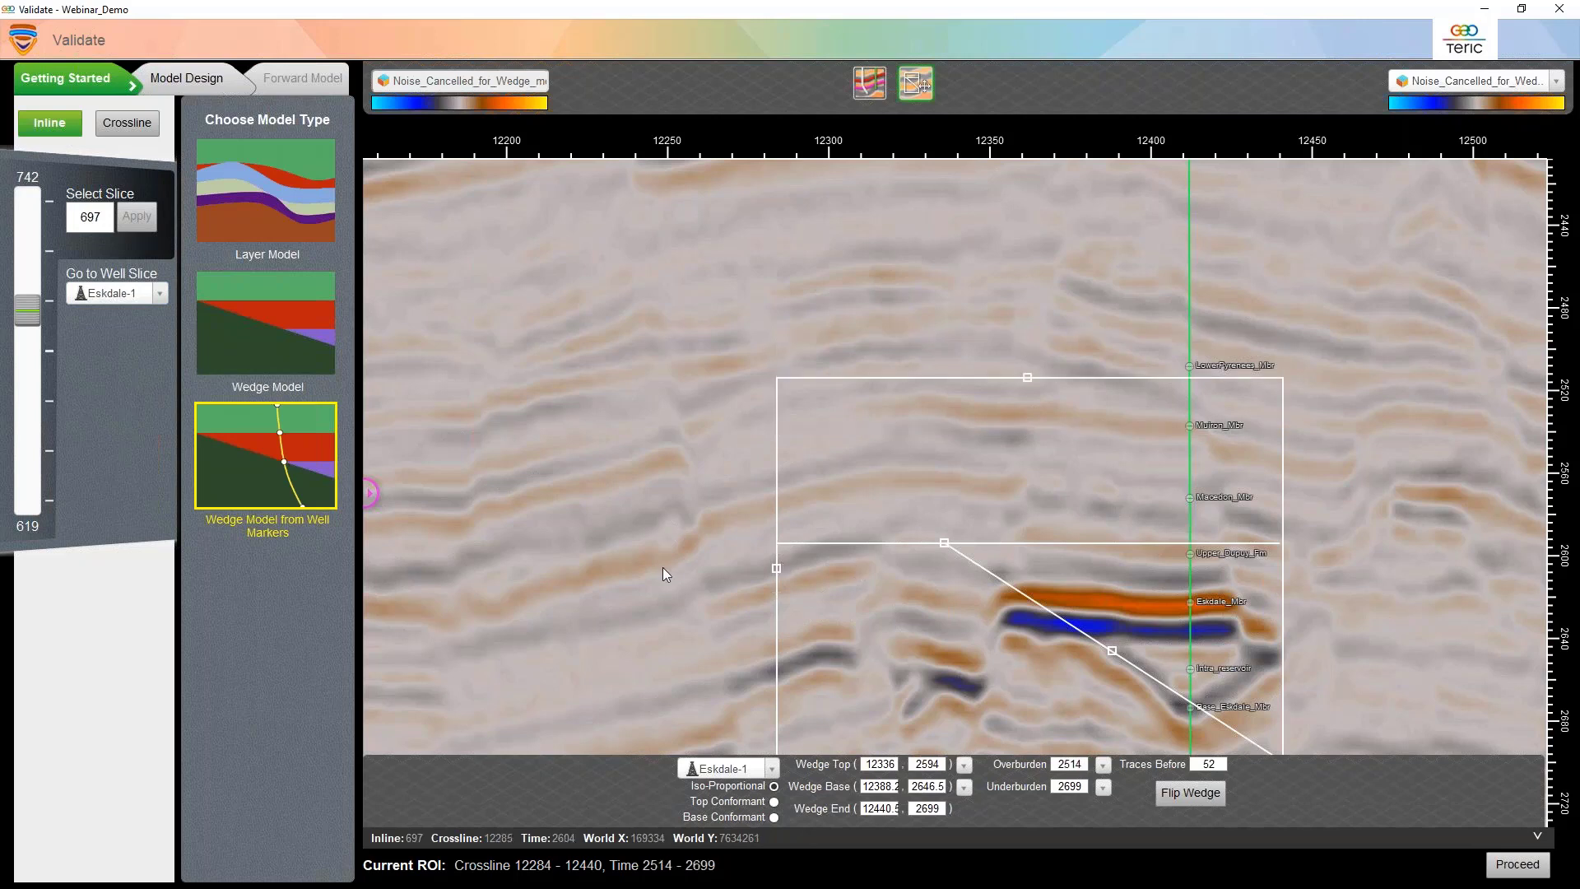
drag(663, 566, 673, 568)
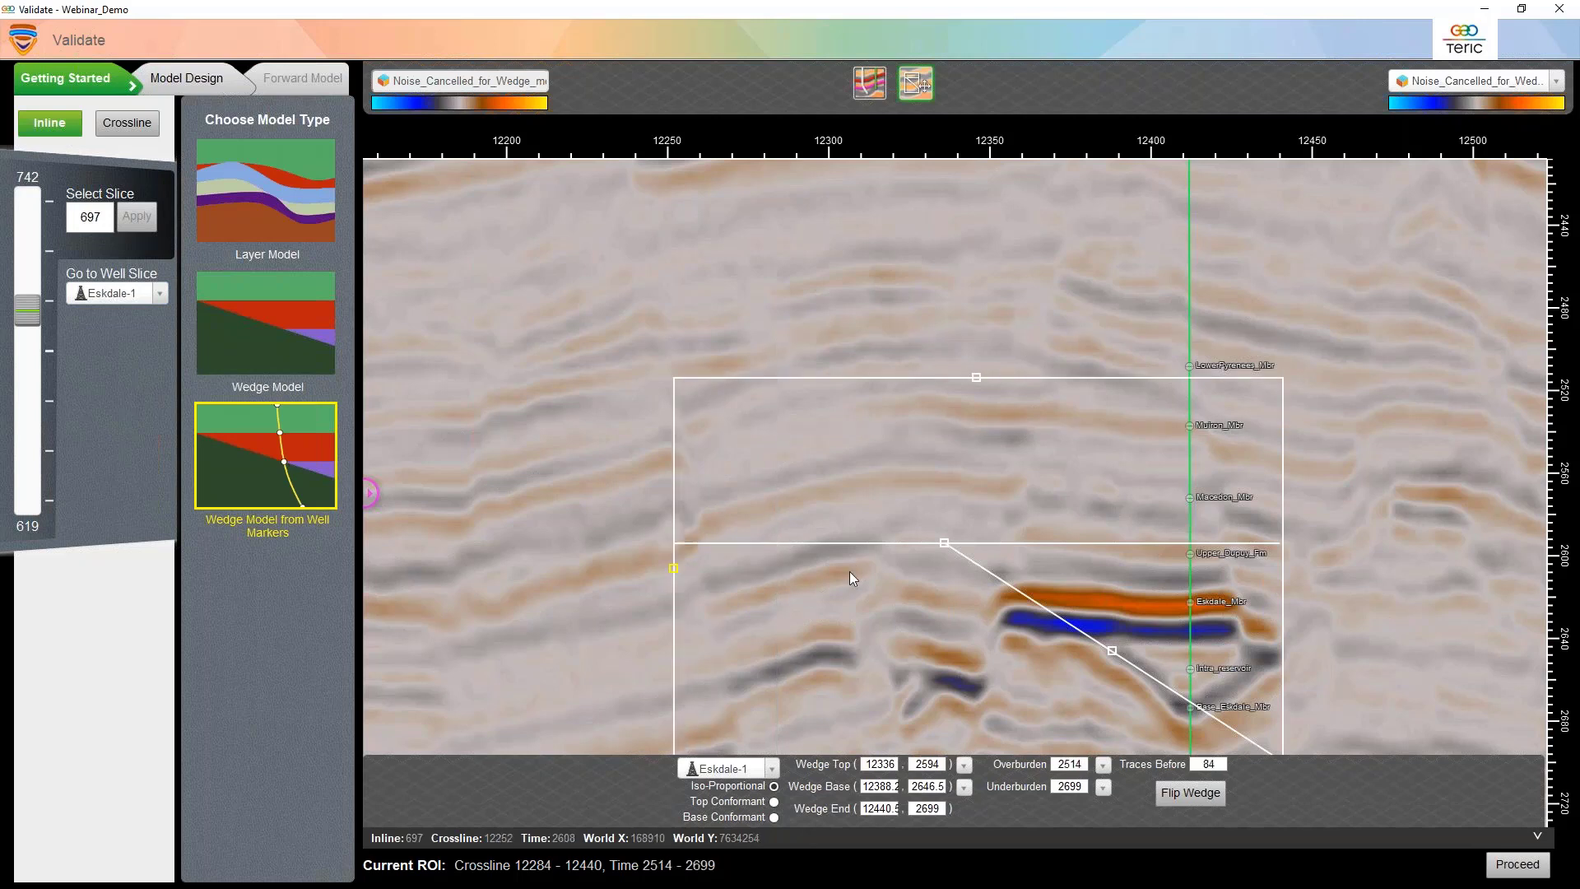
drag(849, 571, 863, 569)
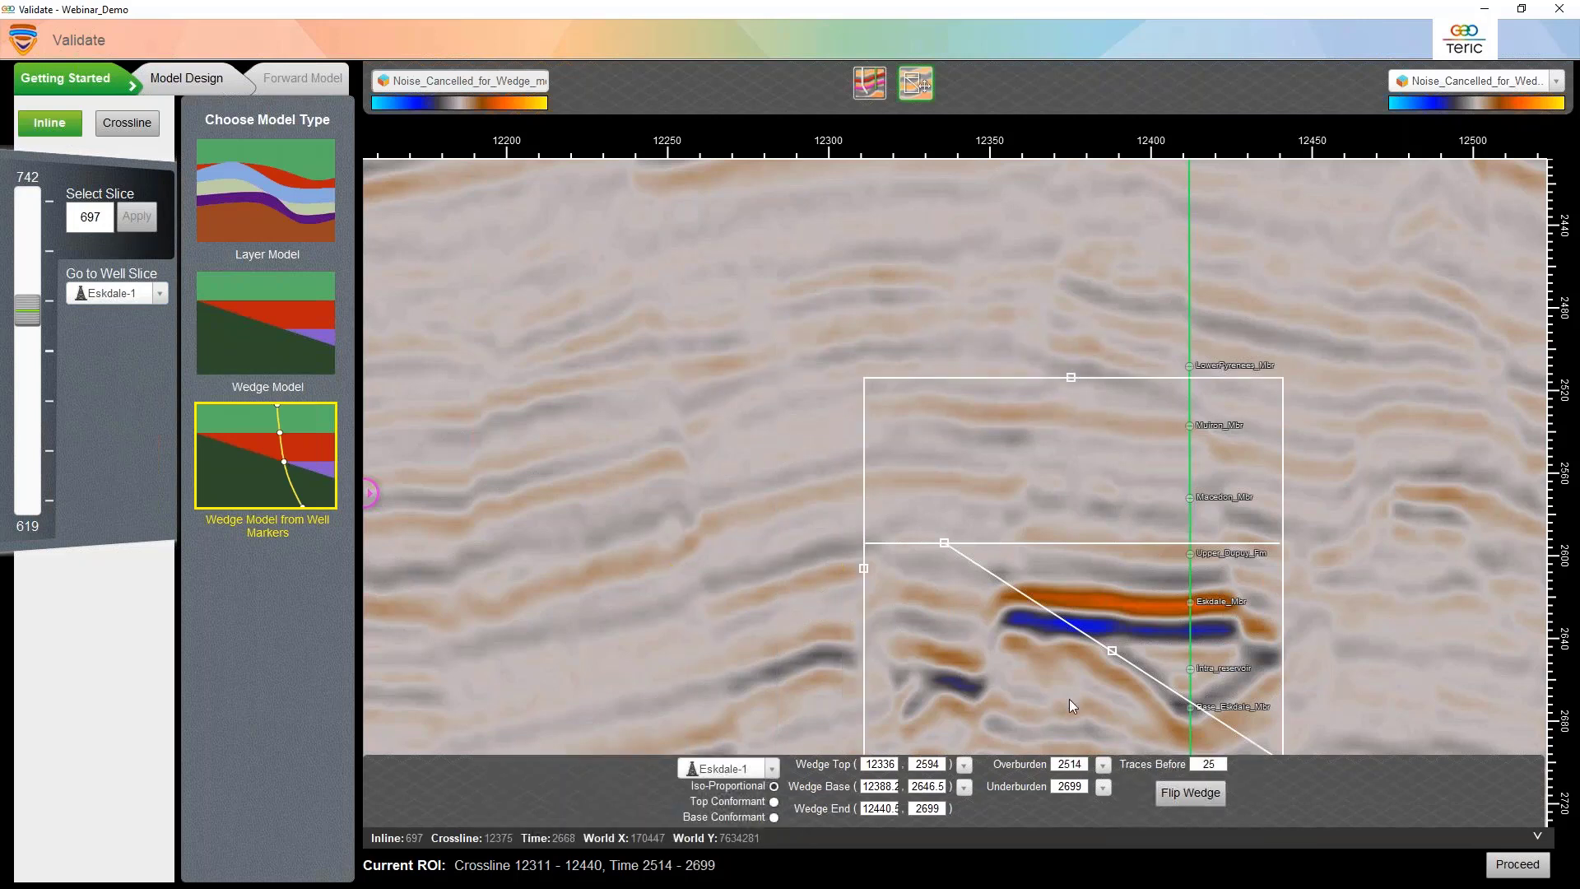
- Snap the wedge top to the Eskdale_Mbr marker and the wedge base to the Base_Eskdale_Mbr marker
click(928, 786)
click(926, 808)
click(879, 785)
click(964, 765)
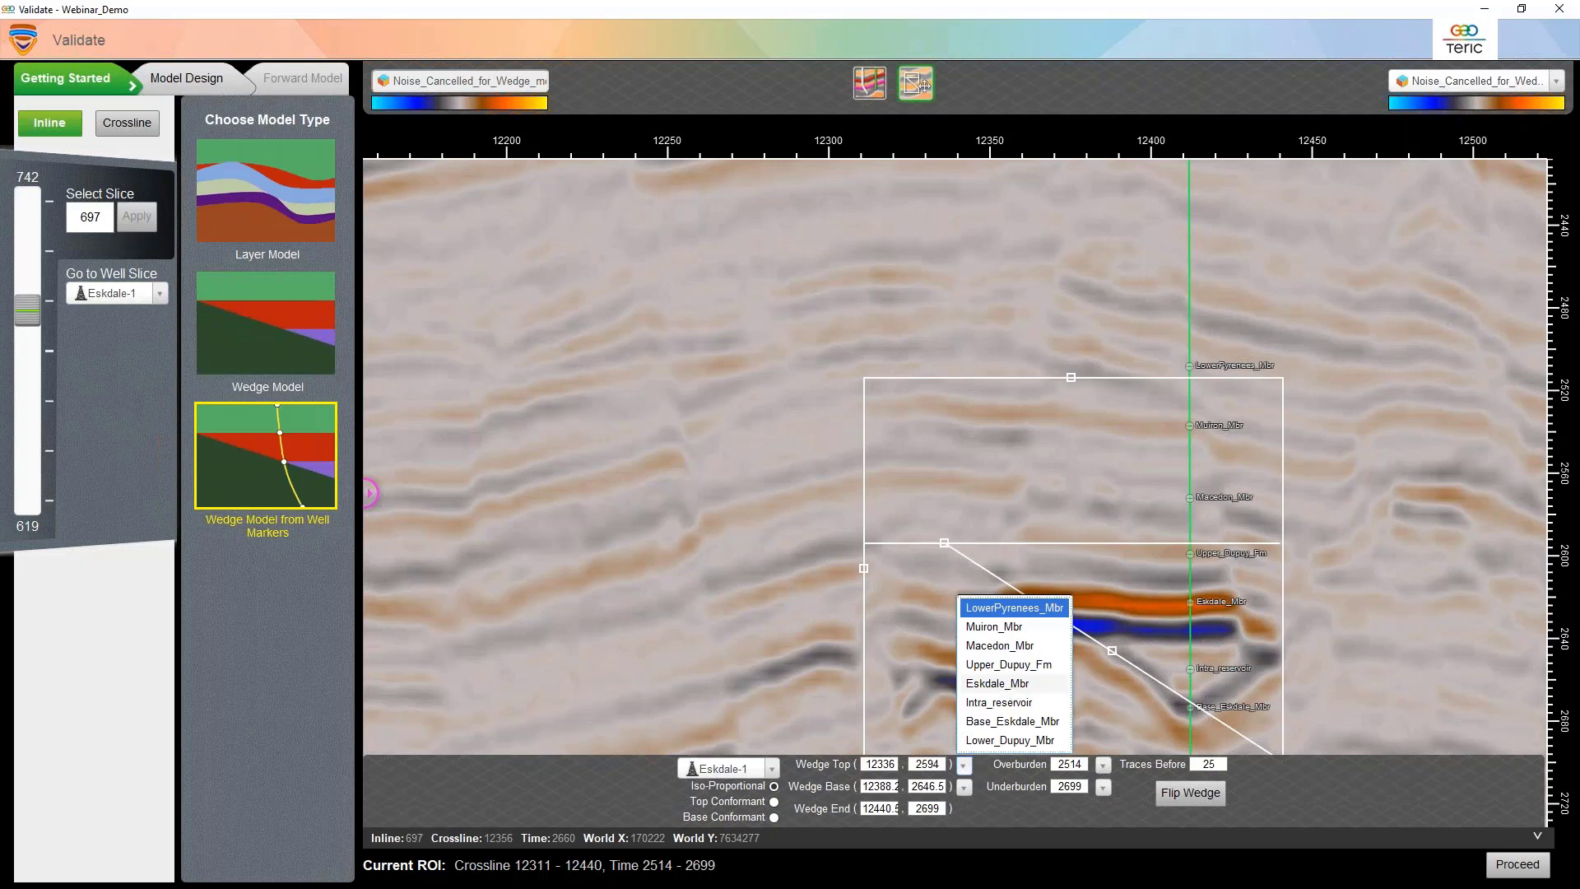
click(997, 683)
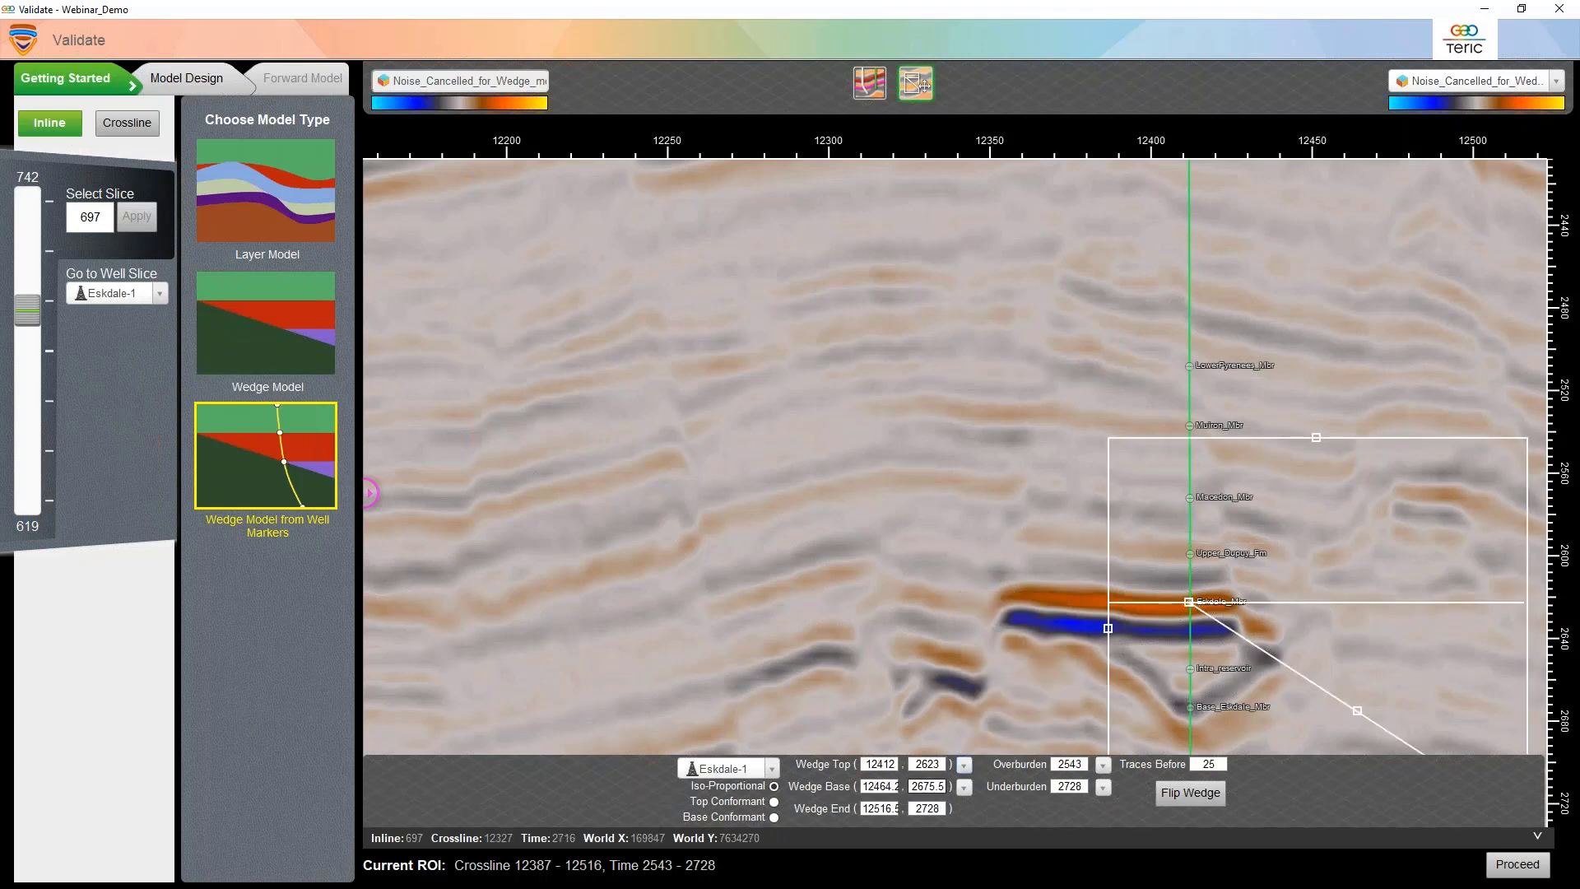
click(964, 788)
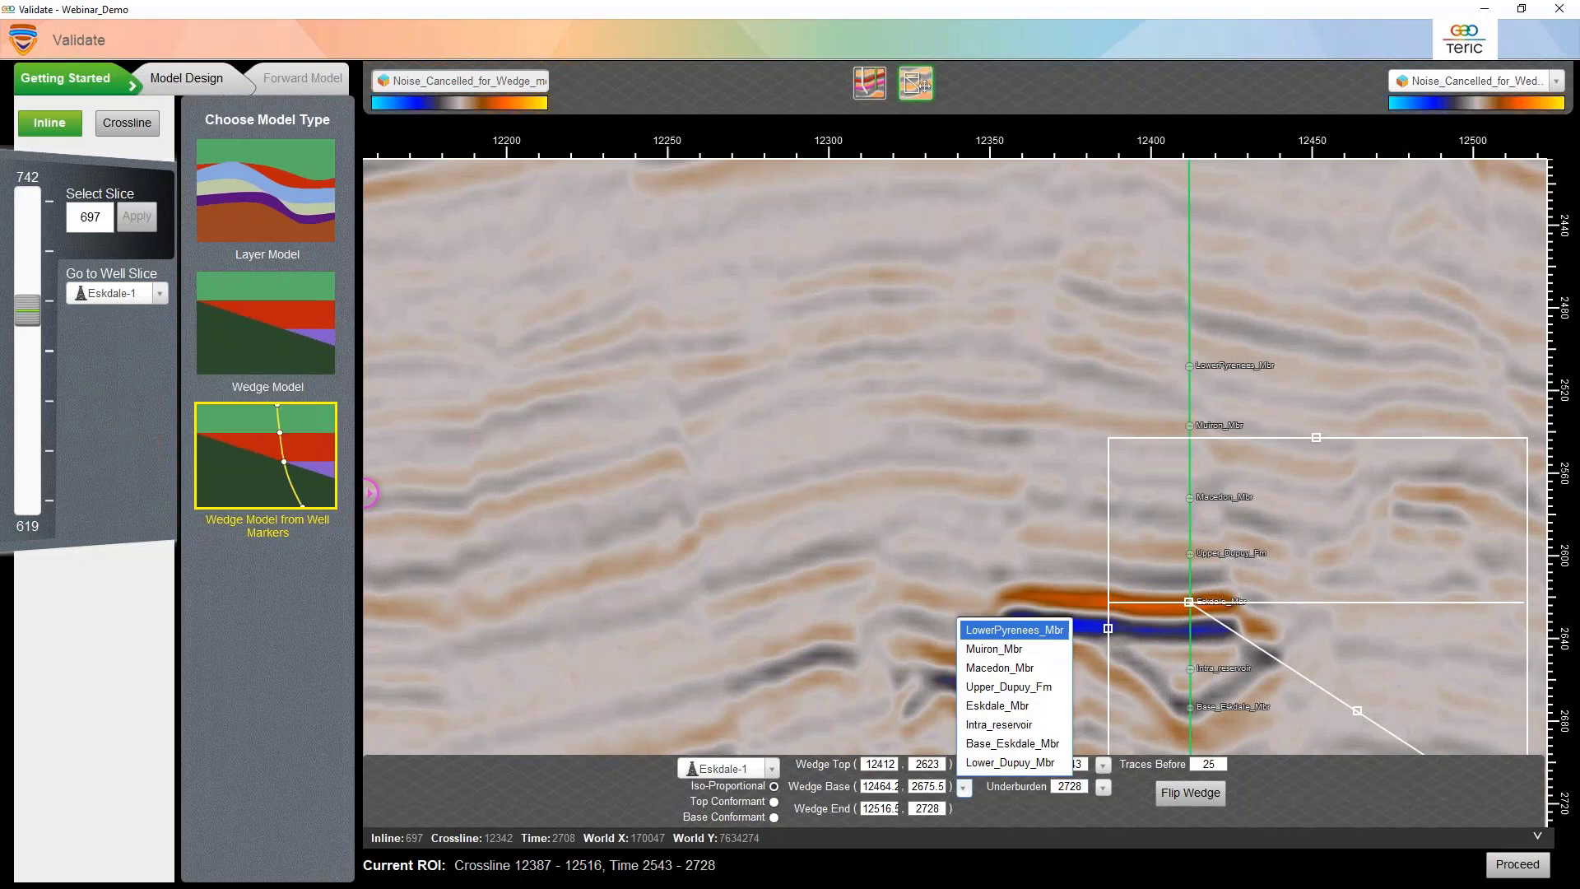
click(1012, 743)
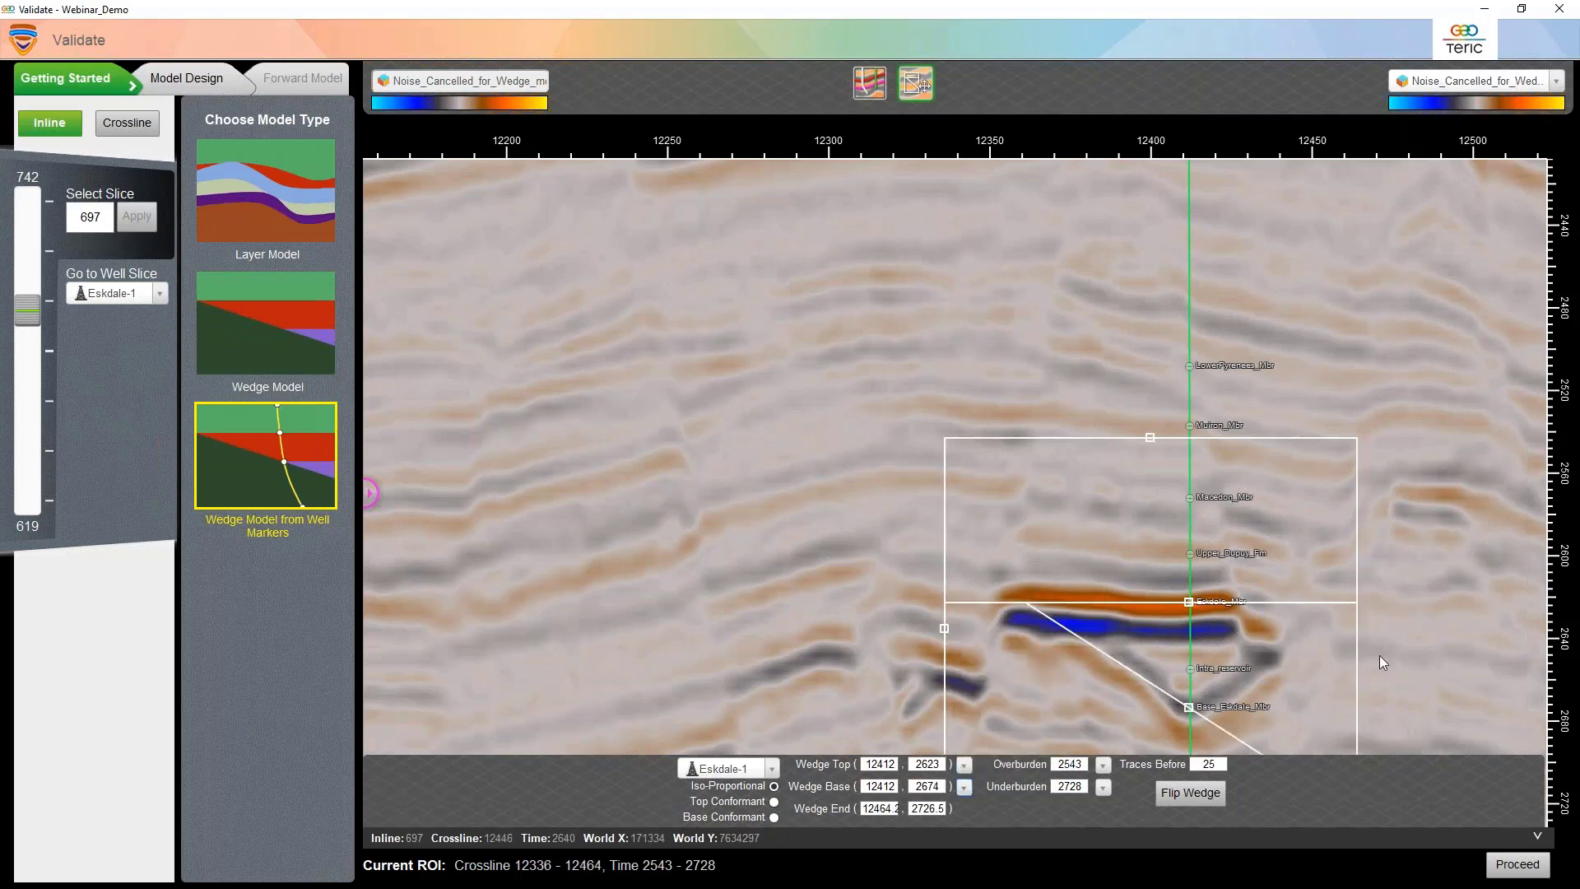
- Adjust the model region to an overburden of about 2578 and about 30 traces before, and proceed to model design
scroll(1379, 655, down, 2)
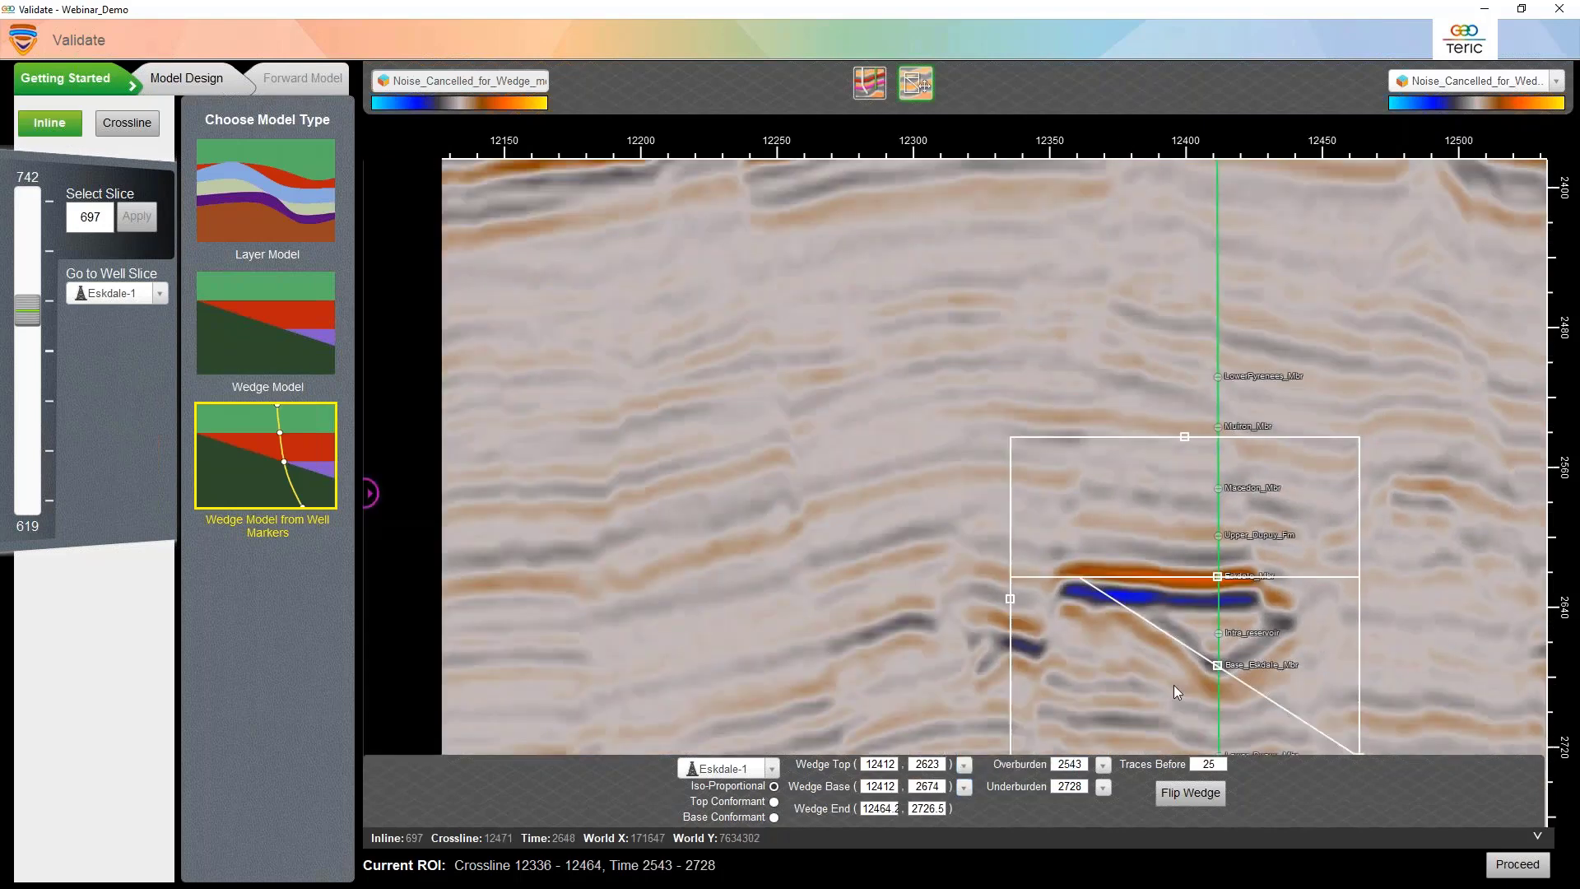
click(1217, 665)
click(1217, 576)
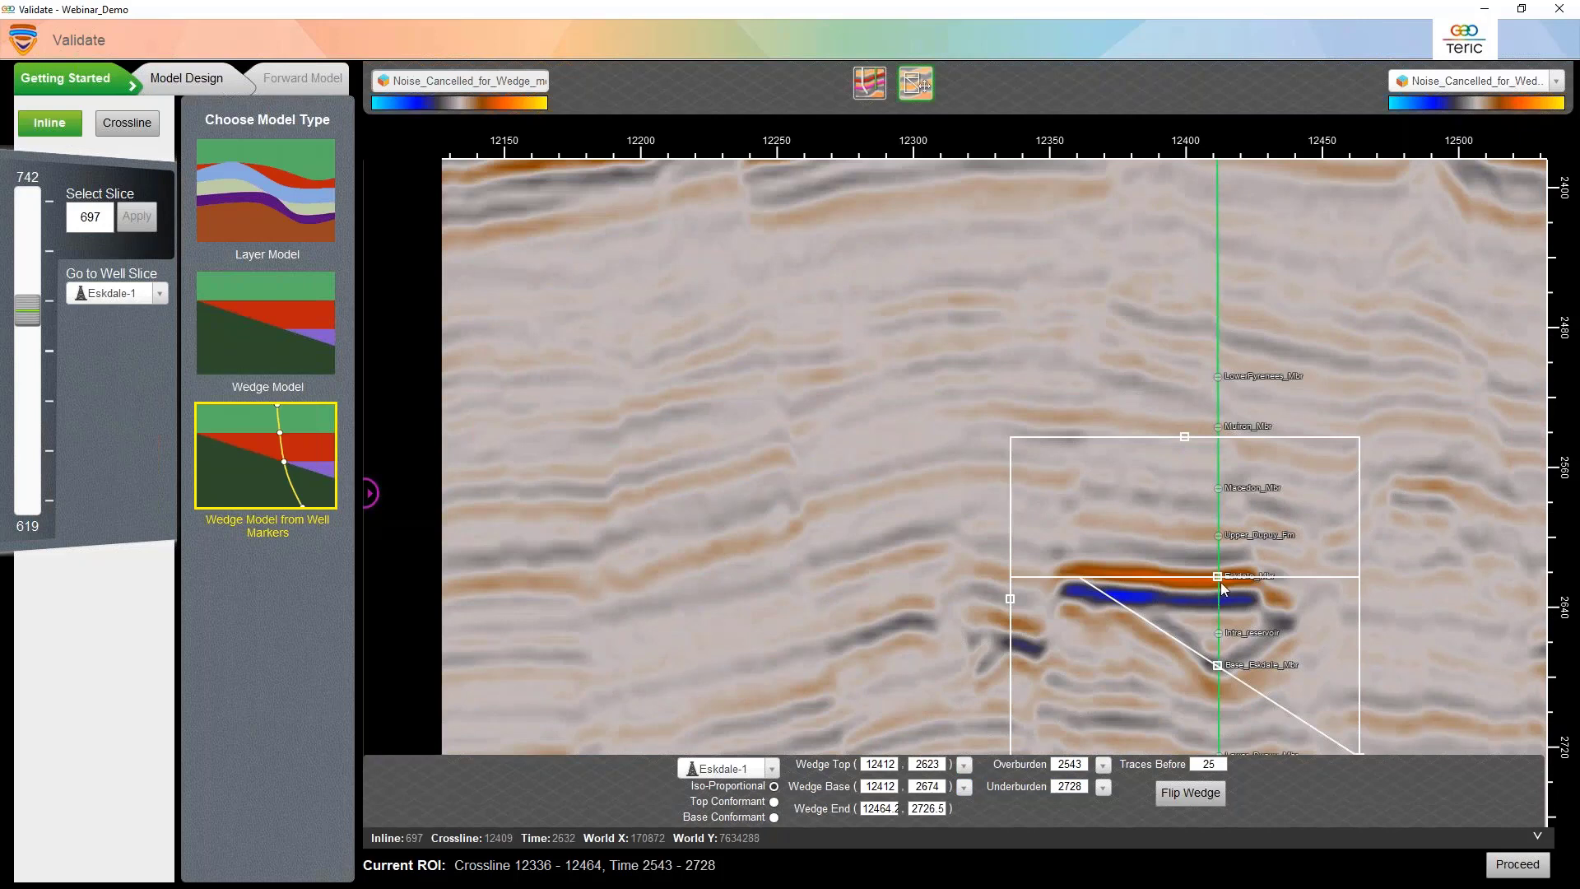
click(1217, 665)
click(1350, 754)
drag(1186, 438, 1181, 498)
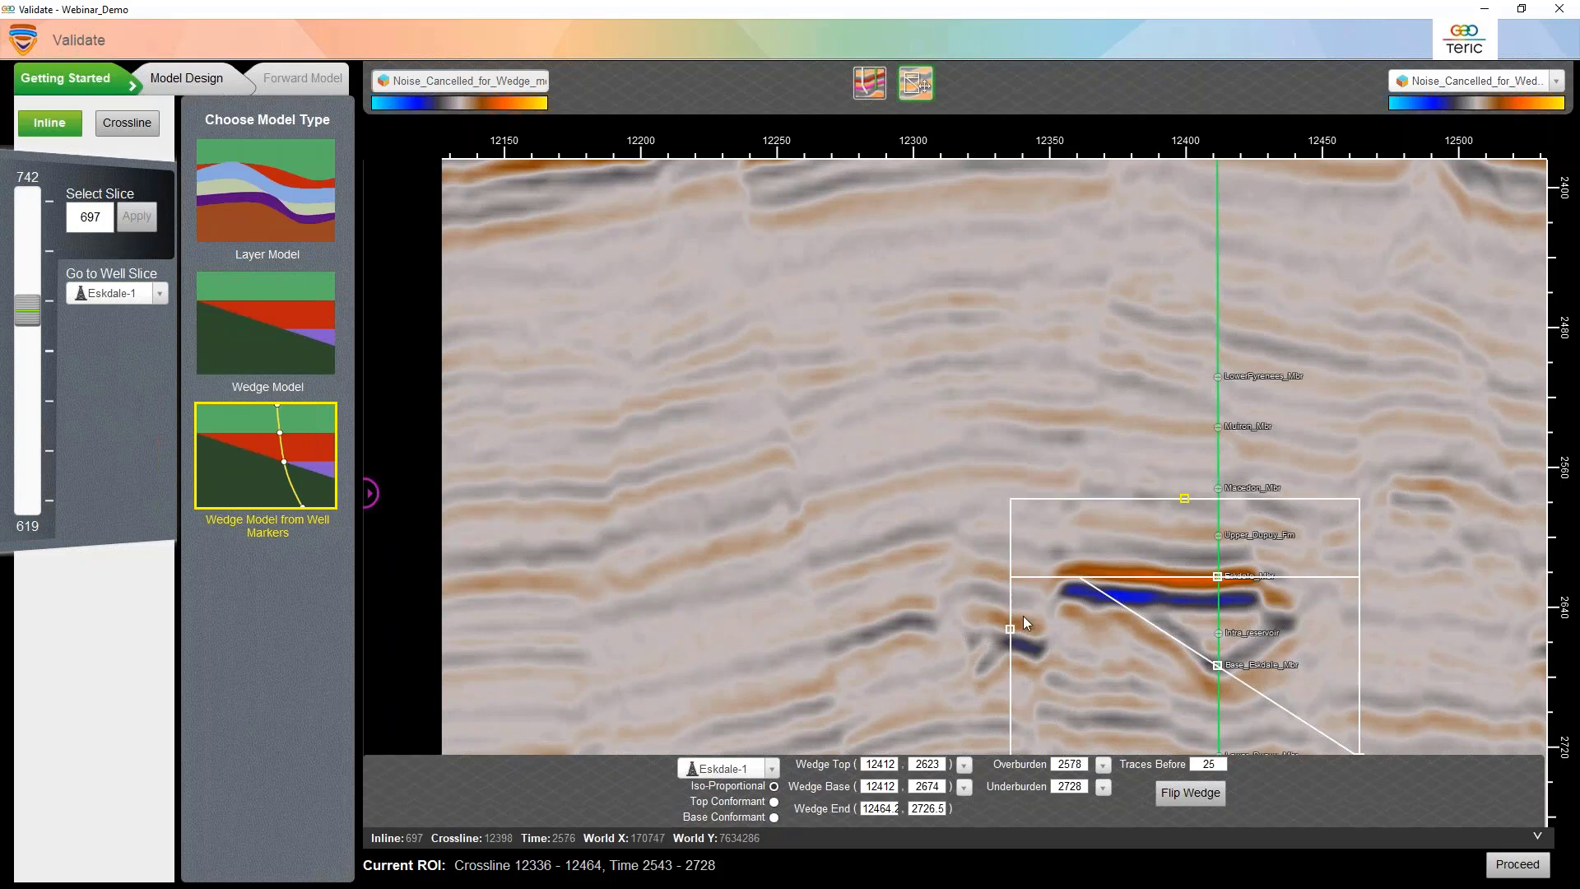
mouse_move(1019, 628)
mouse_down()
mouse_move(1071, 626)
mouse_move(1002, 628)
mouse_up()
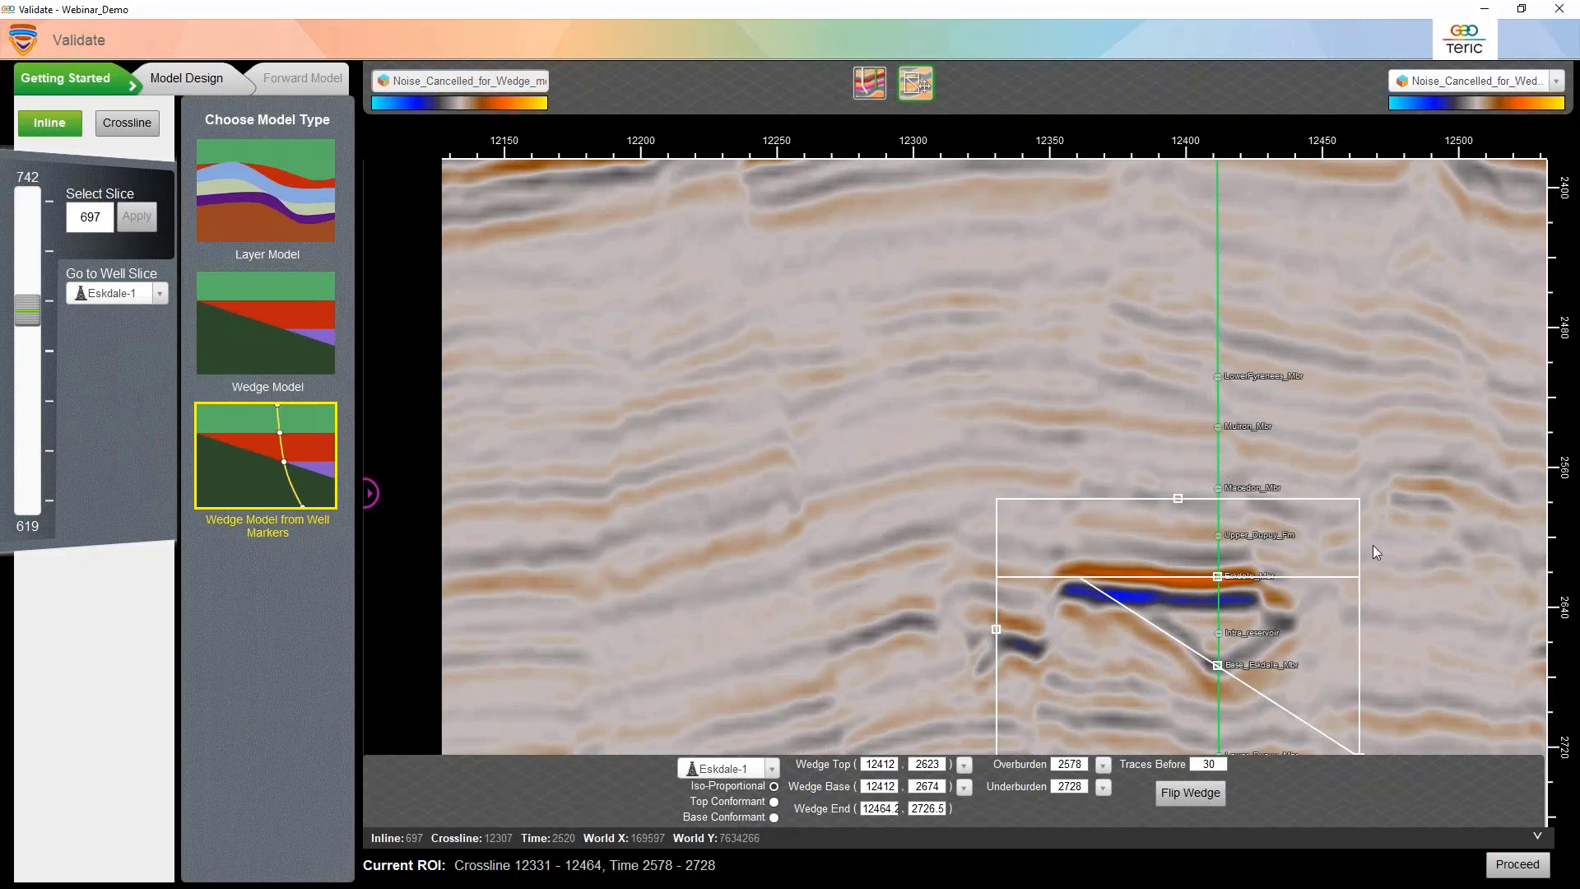
click(1517, 865)
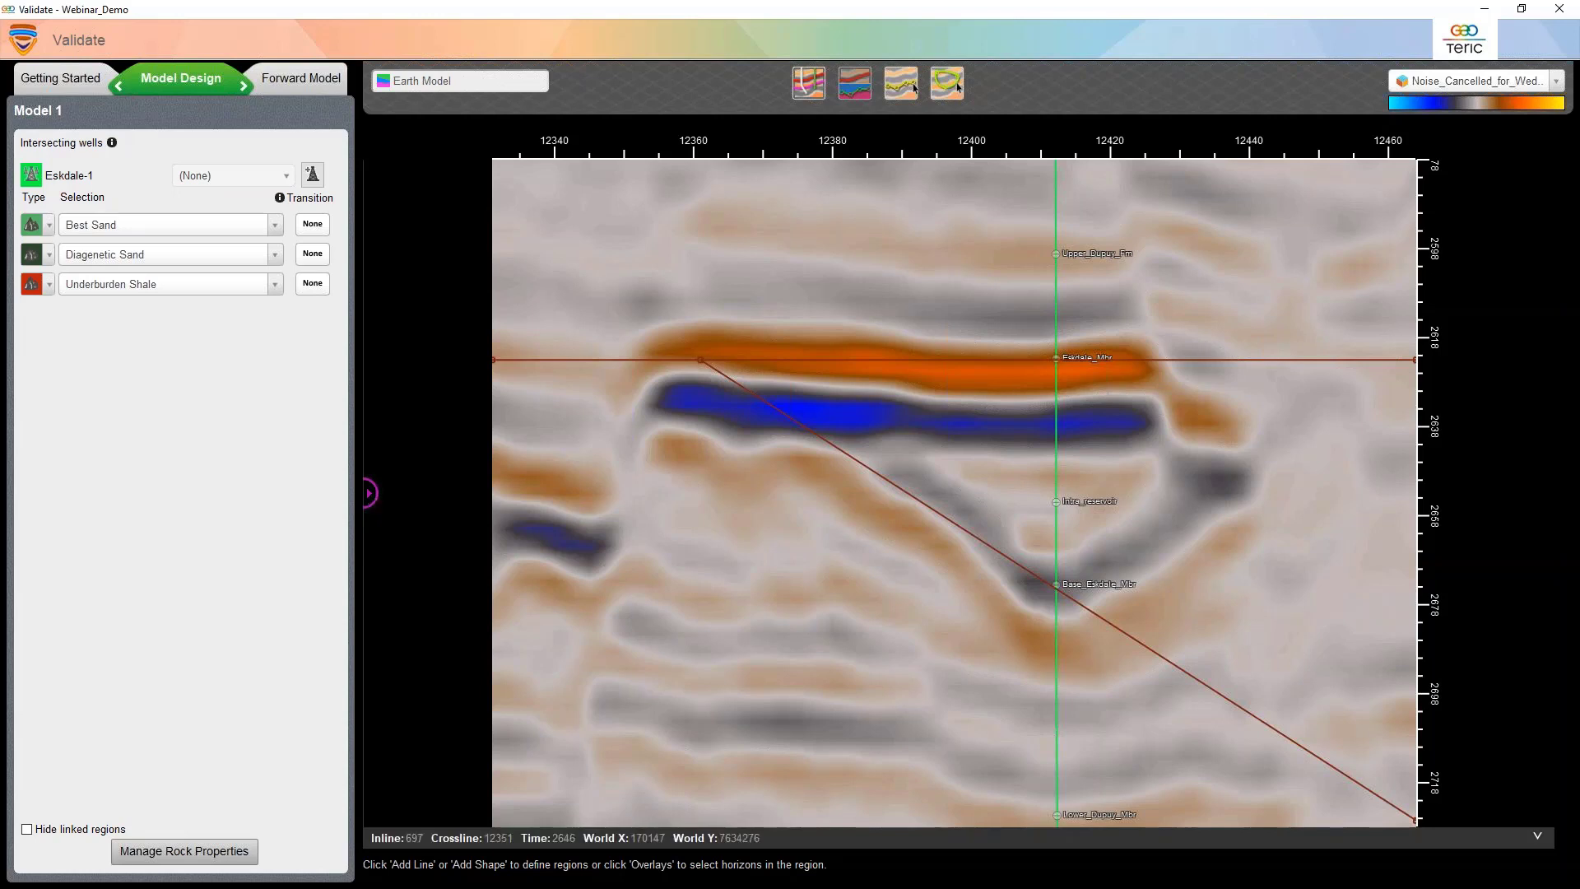
- Compare the earth model with the seismic section by sweeping the divider across the wedge
drag(368, 493, 1403, 493)
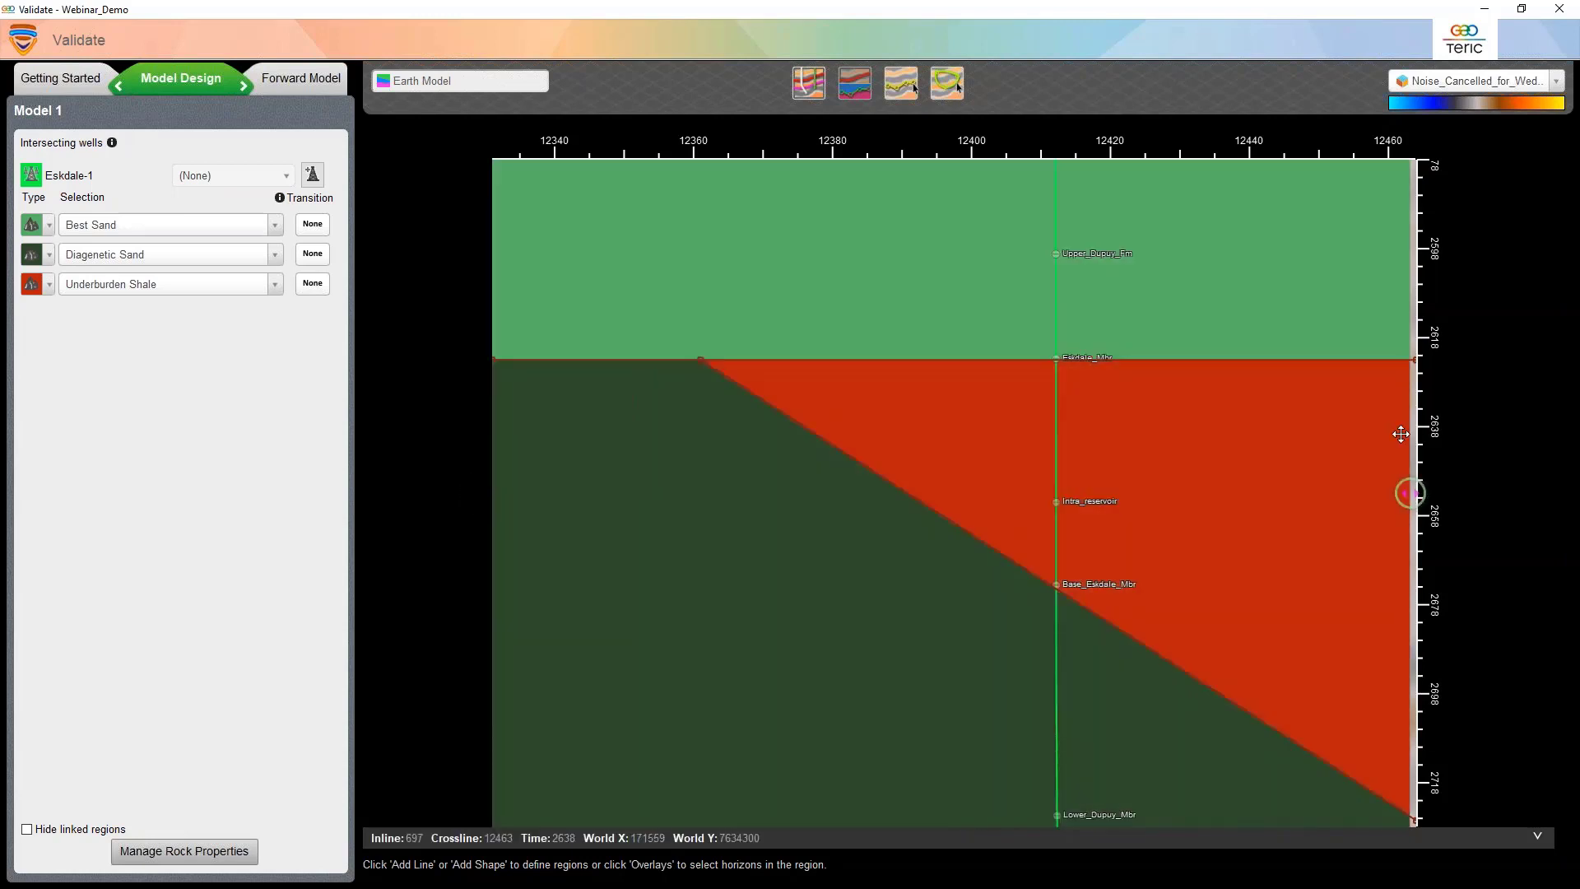
drag(1207, 440, 1216, 440)
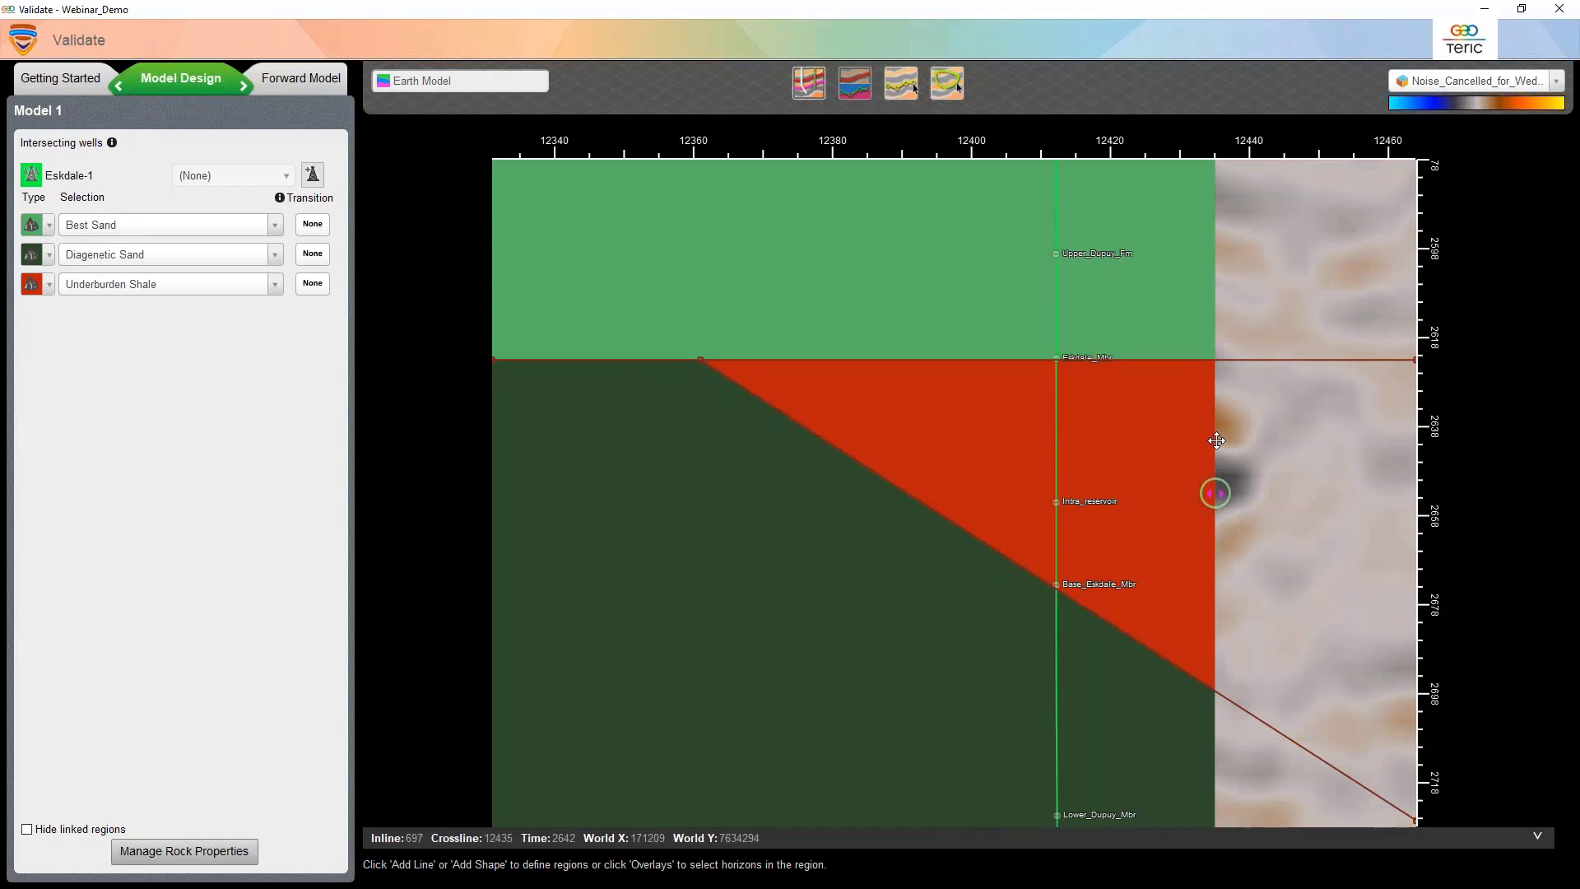
drag(886, 443, 686, 446)
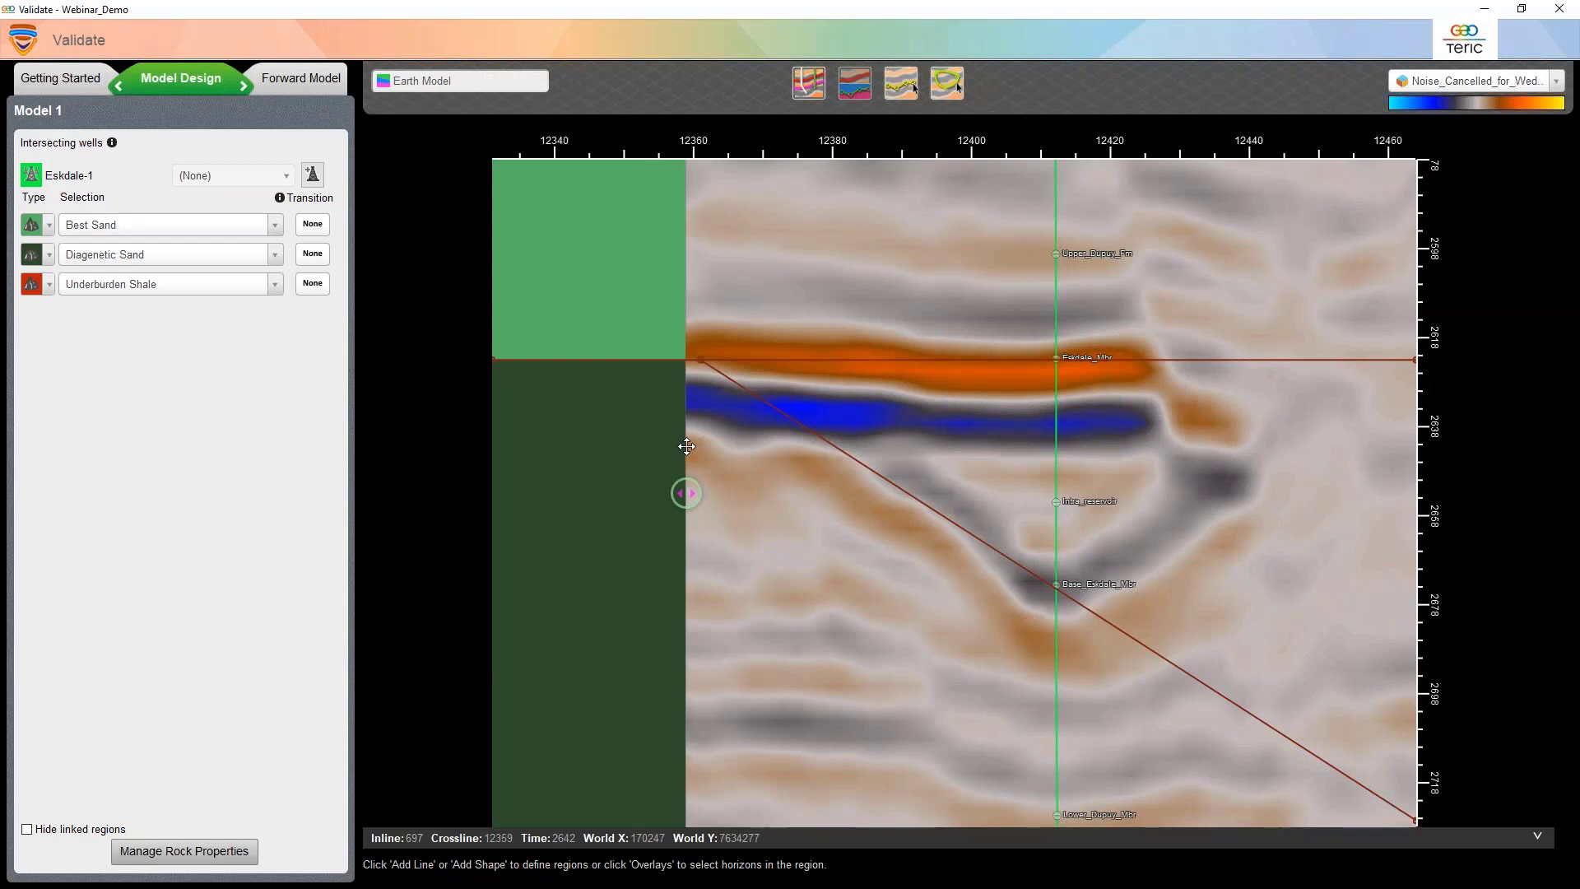
- Add a new well log set named Eskdale-1 to the rock properties for rocks from well logs
click(157, 855)
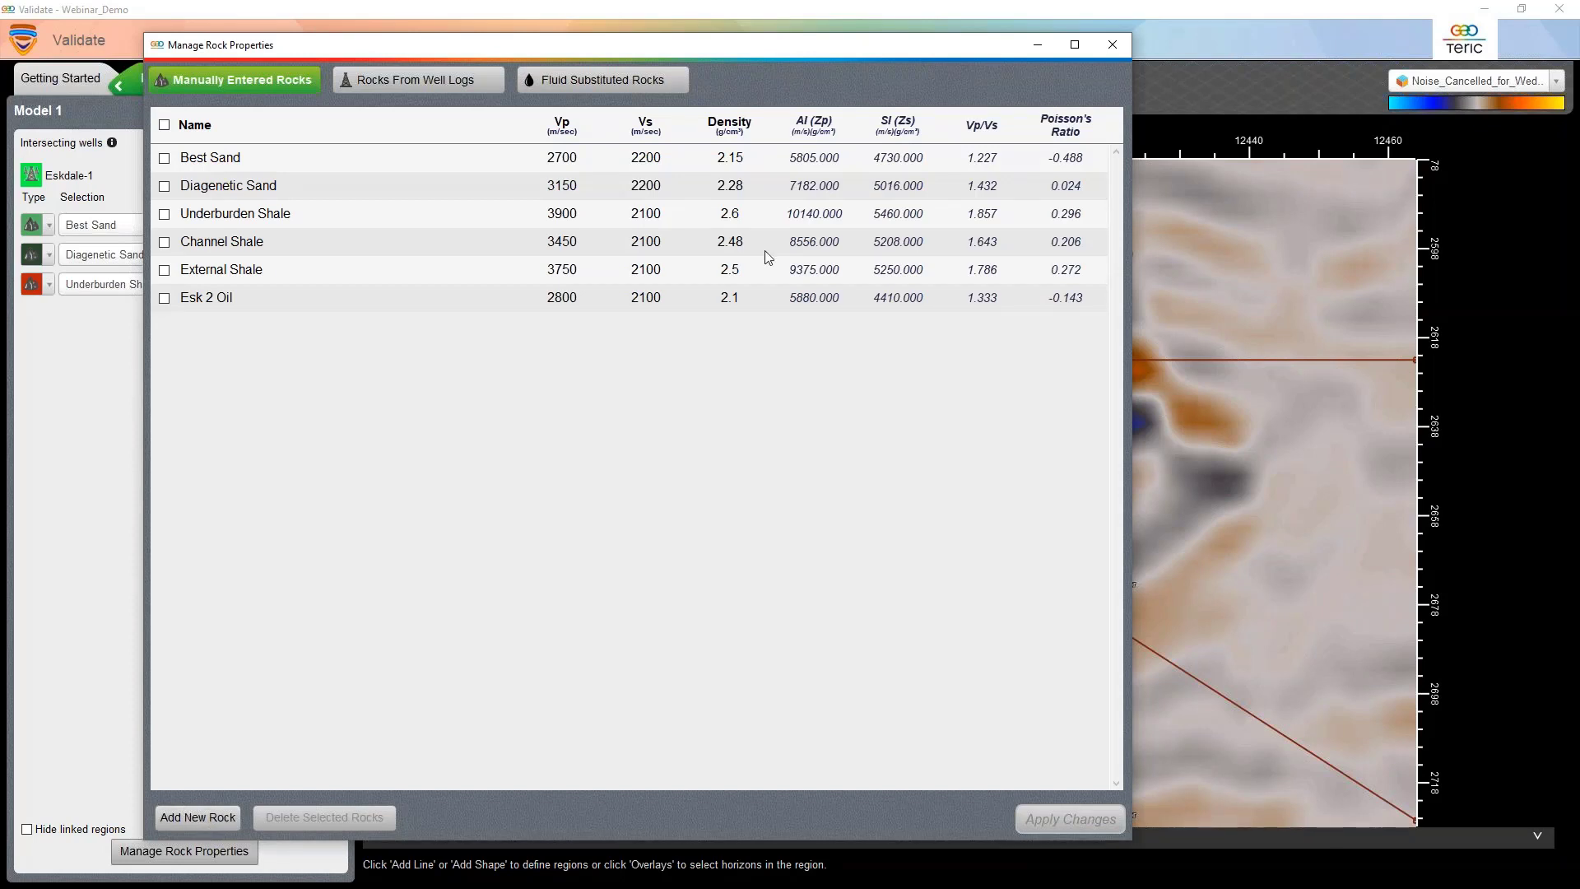
click(392, 82)
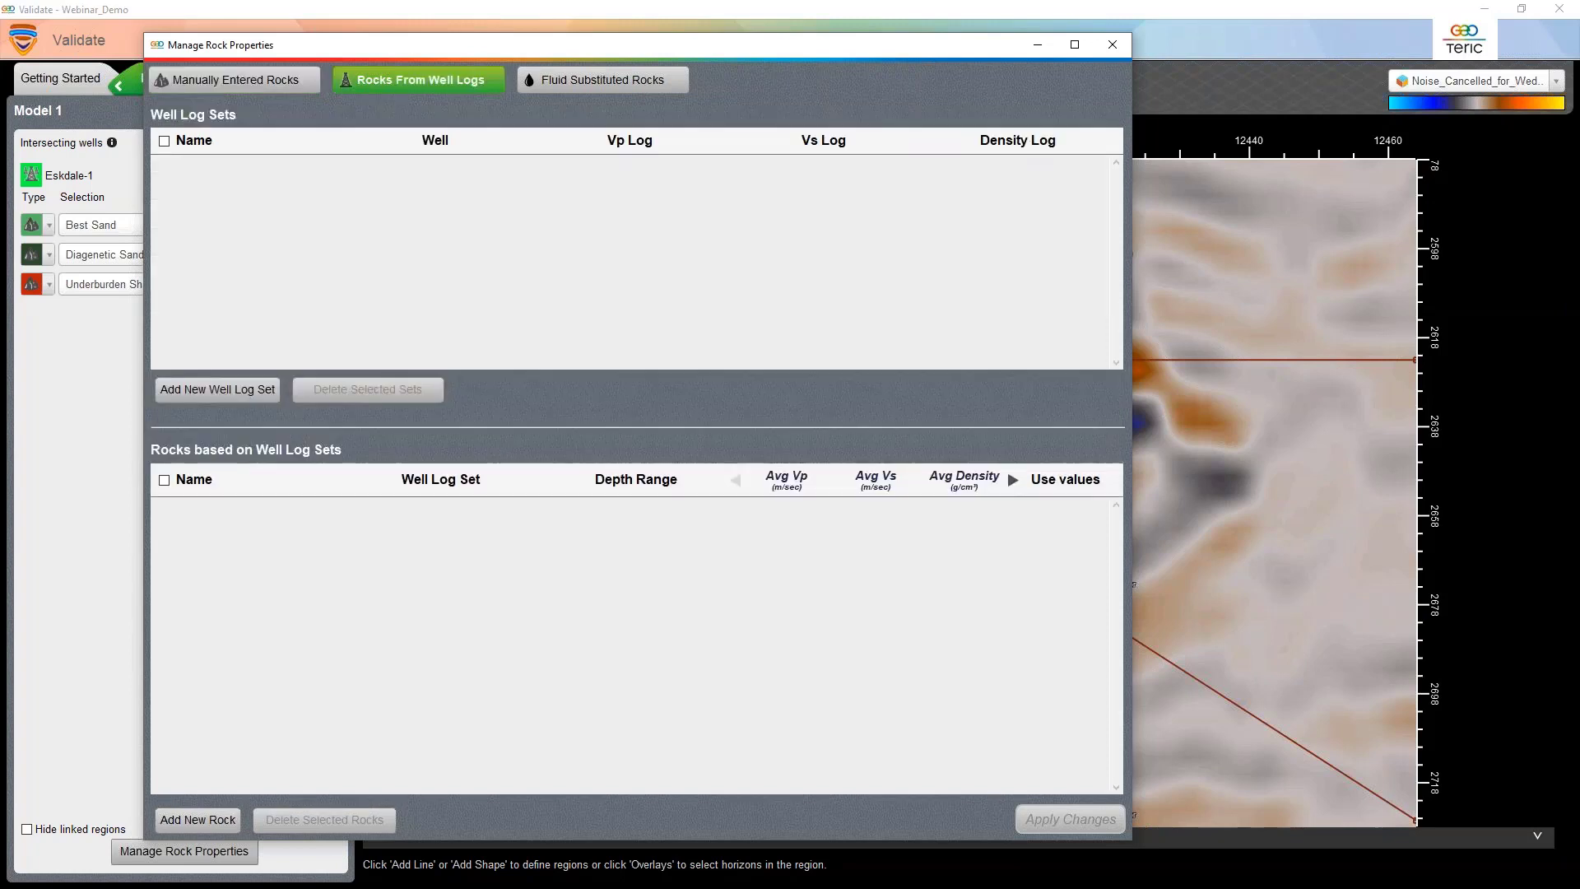
click(205, 390)
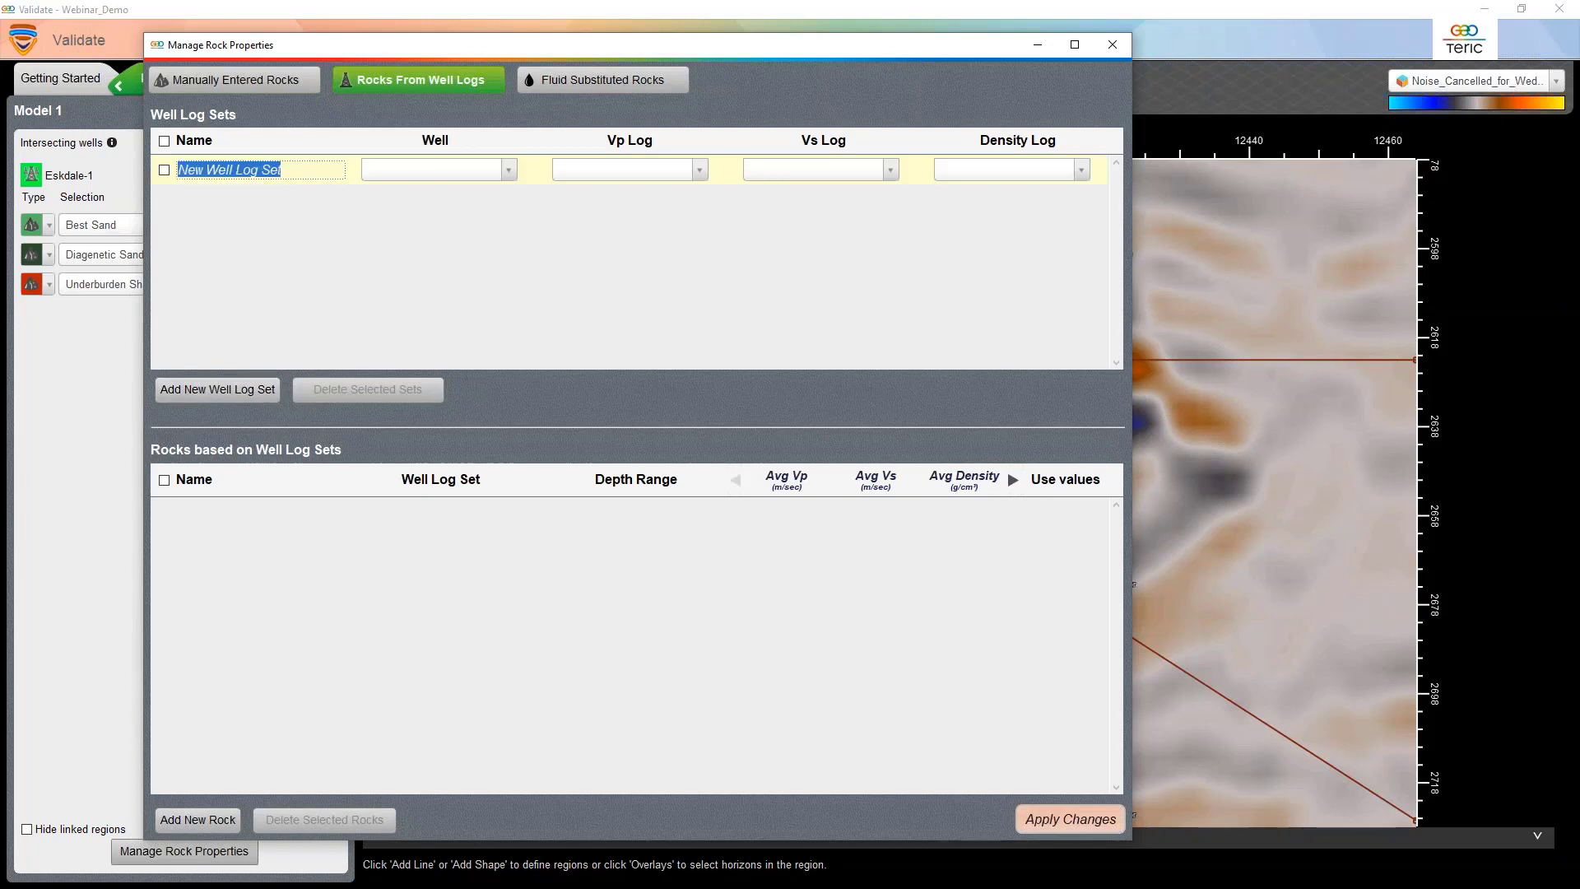
text(E)
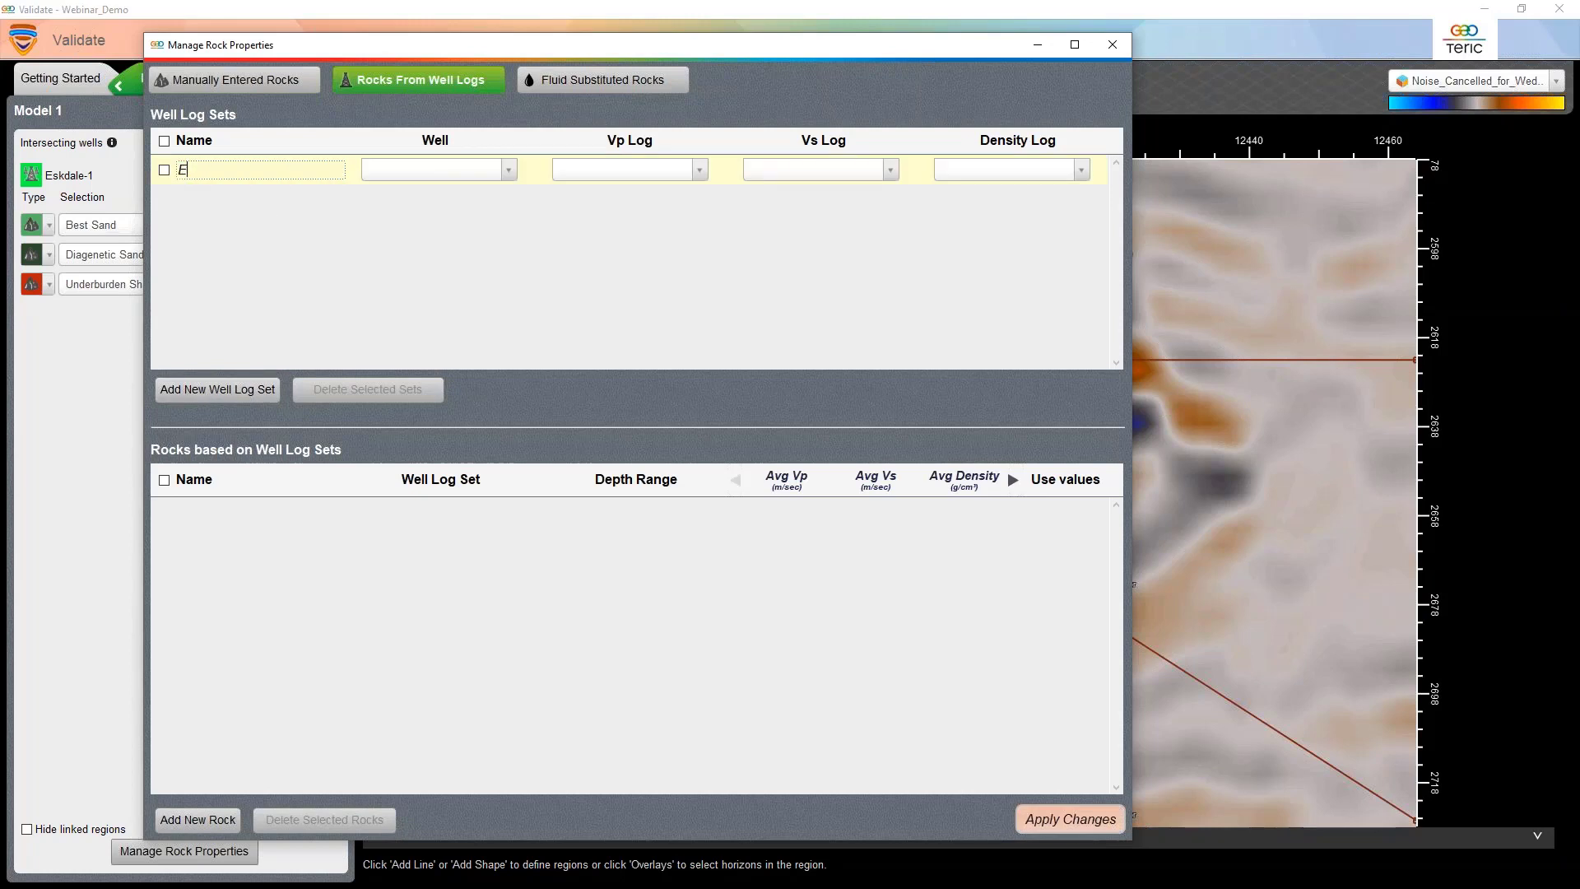
text(akda;e-1)
key(Return)
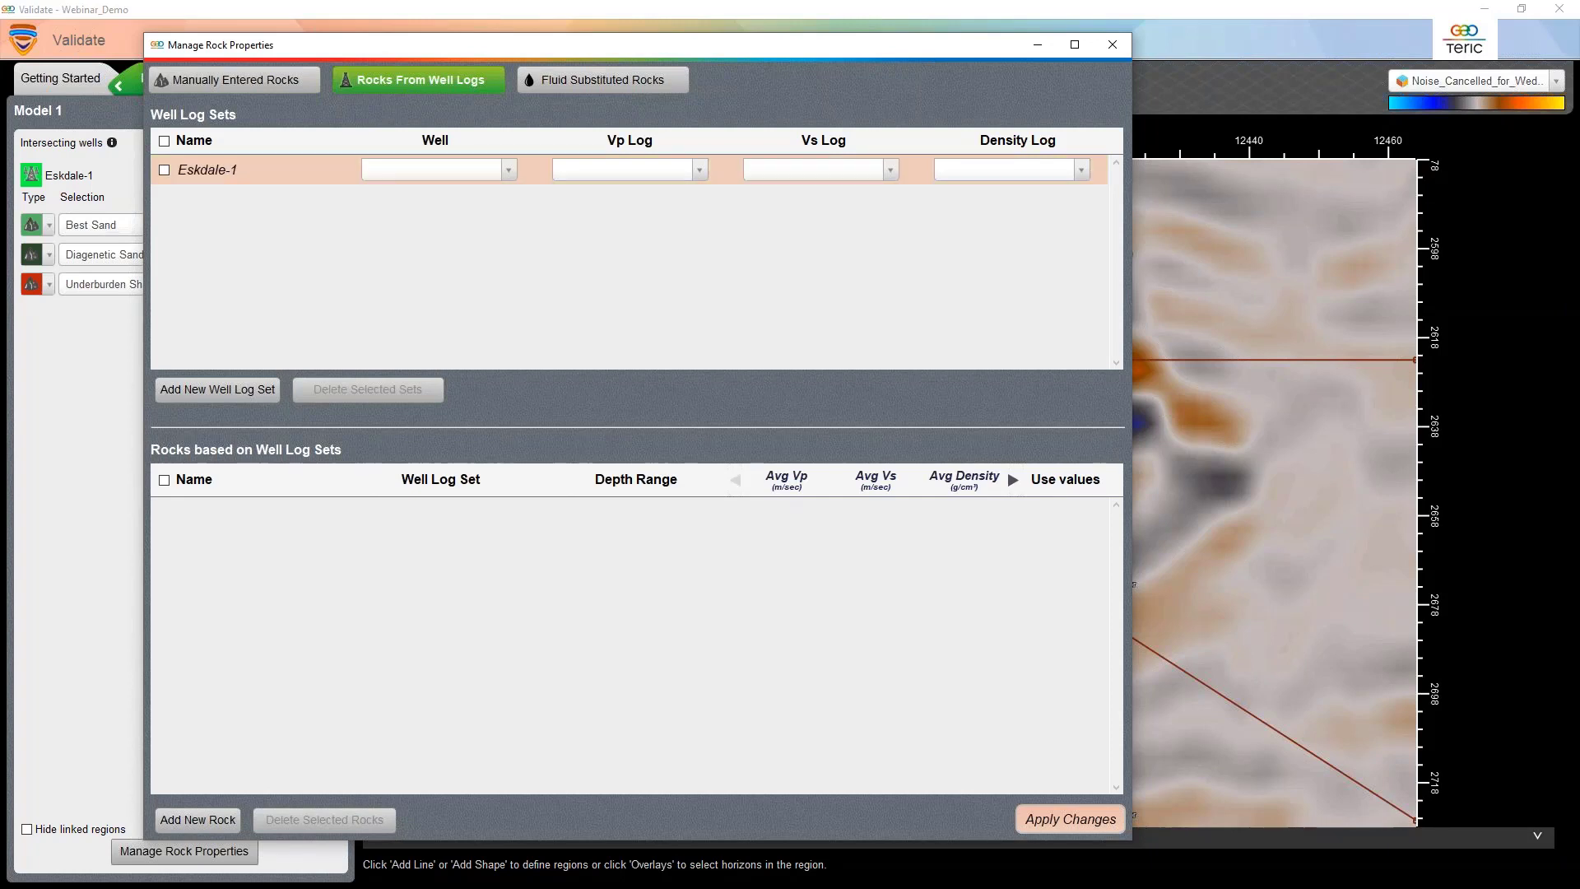
- Assign the Eskdale-1 well to the log set, with VP_Eskdale-1 as Vp, VS_ESTIMATED_Eskdale-1 as Vs and ZDEN(EDIT)_Eskdale-1 as density log
click(436, 169)
click(452, 216)
click(629, 170)
click(625, 239)
click(815, 170)
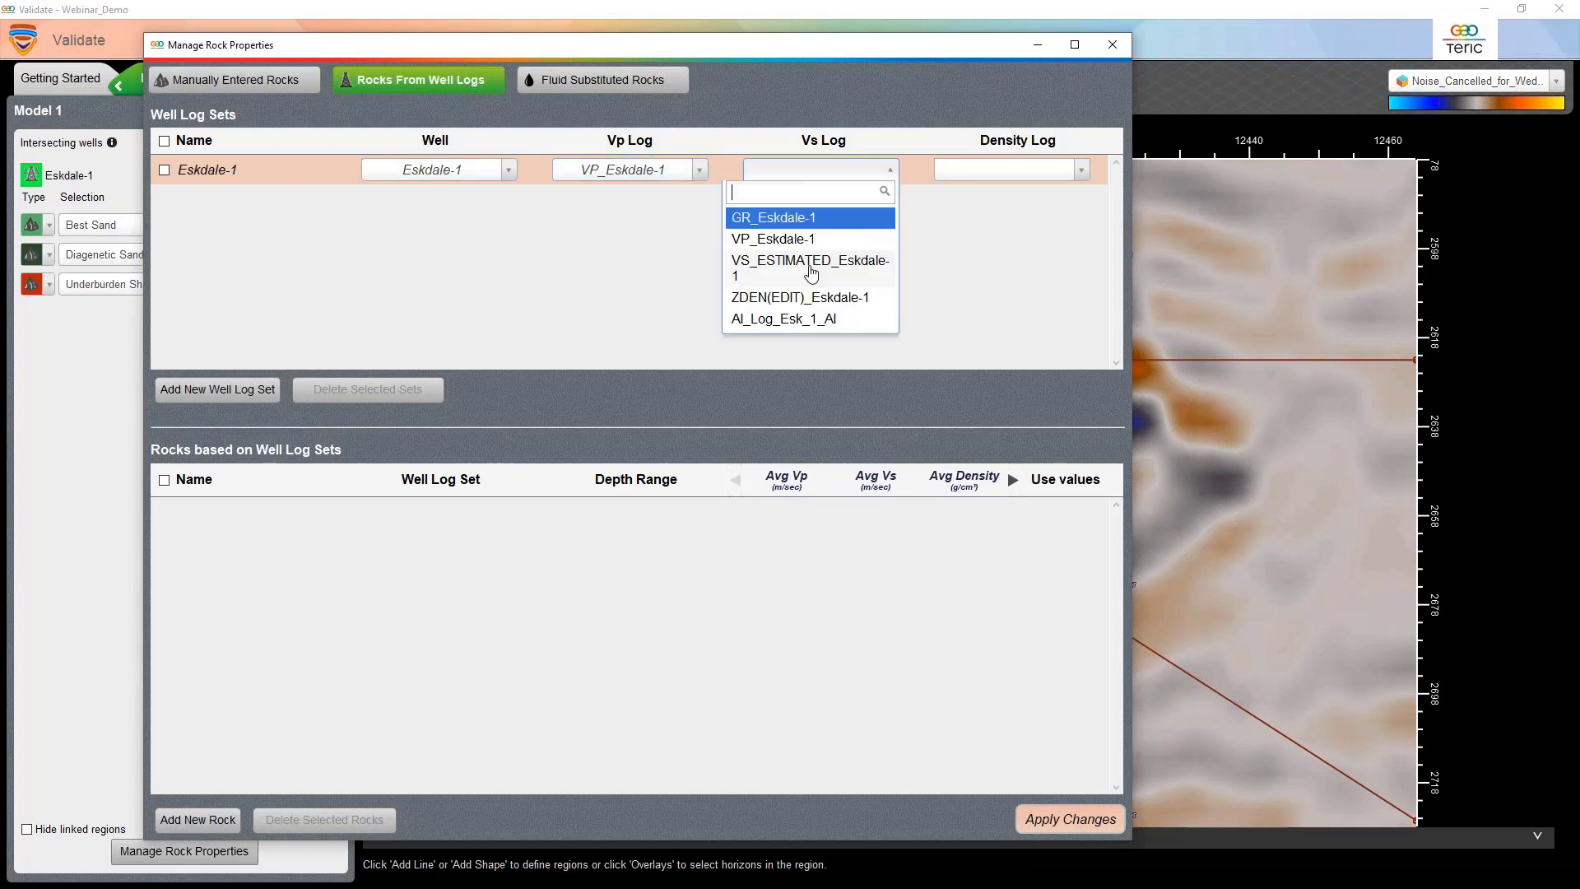
click(810, 270)
click(1014, 168)
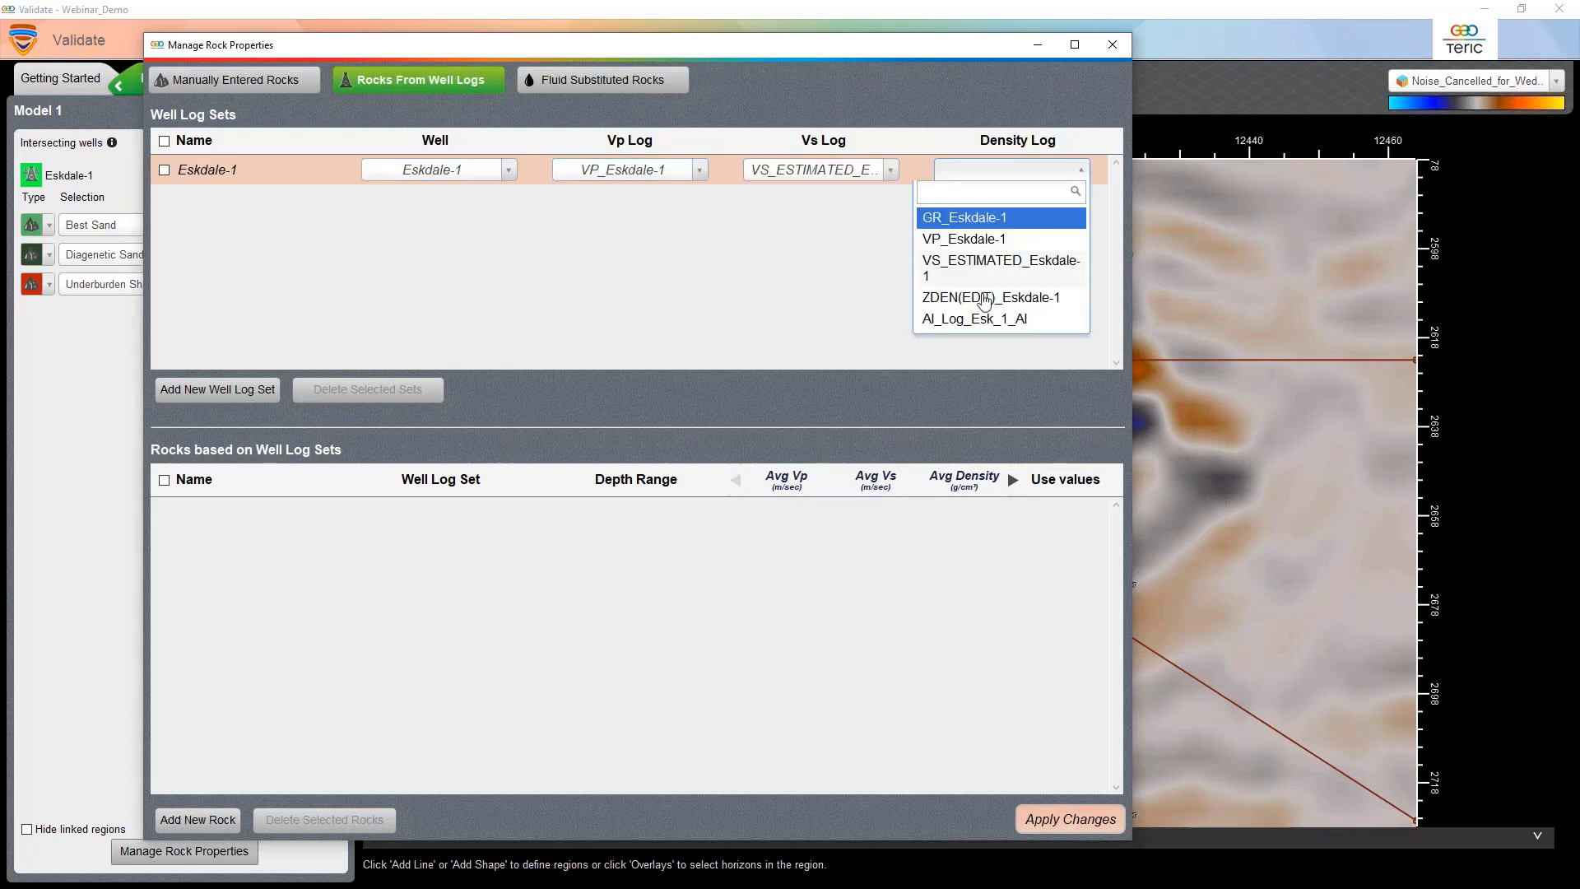
click(985, 297)
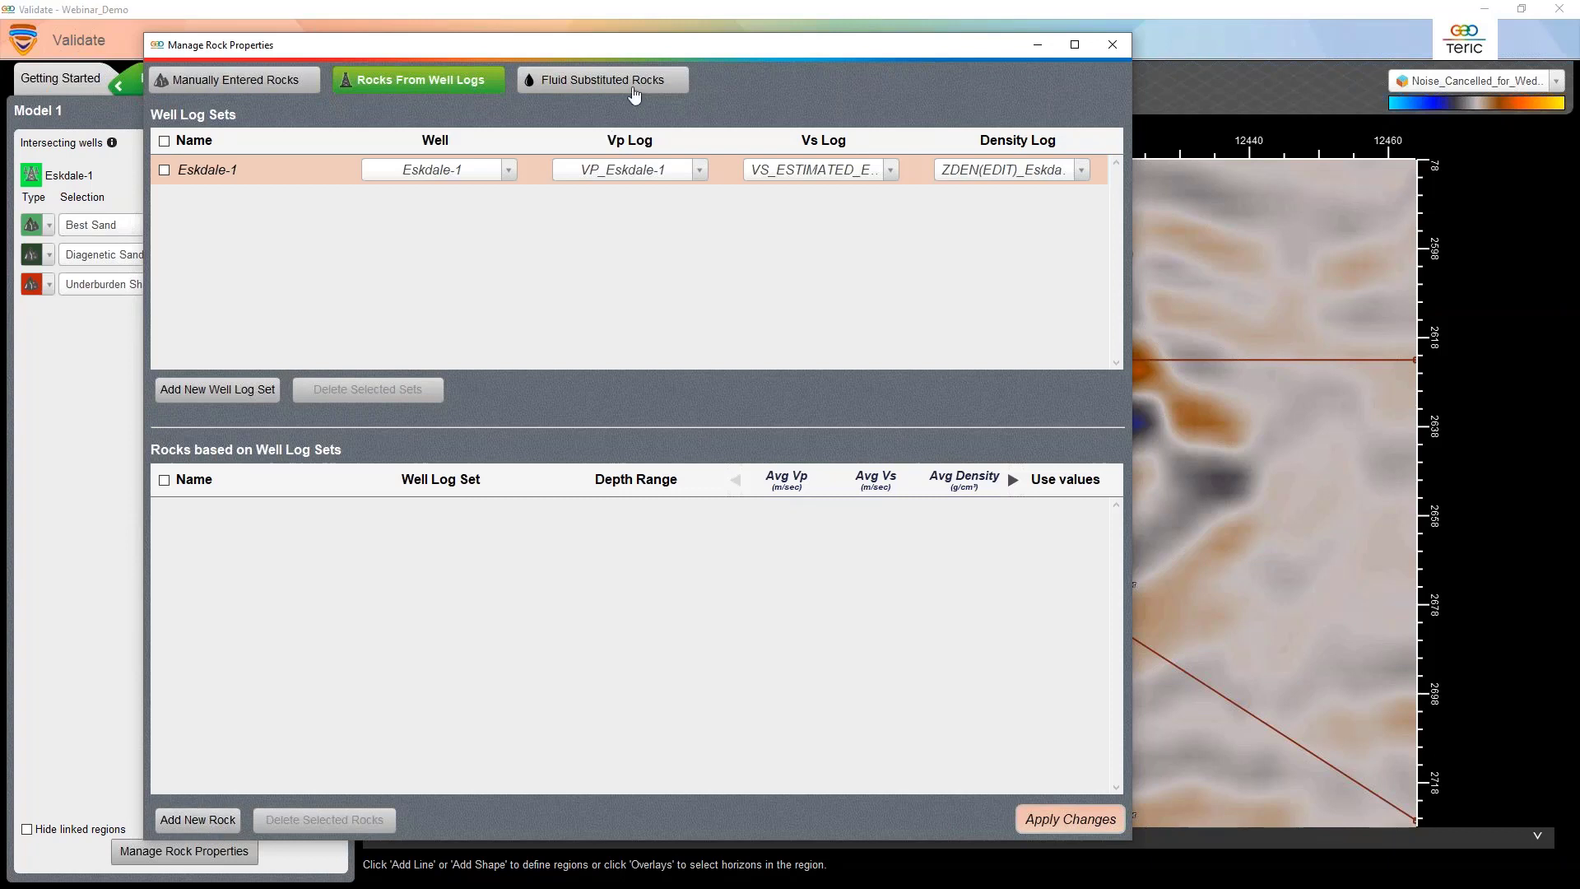
- Close the rock properties and select the Eskdale-1 log set for the intersecting well
click(1114, 51)
click(1112, 44)
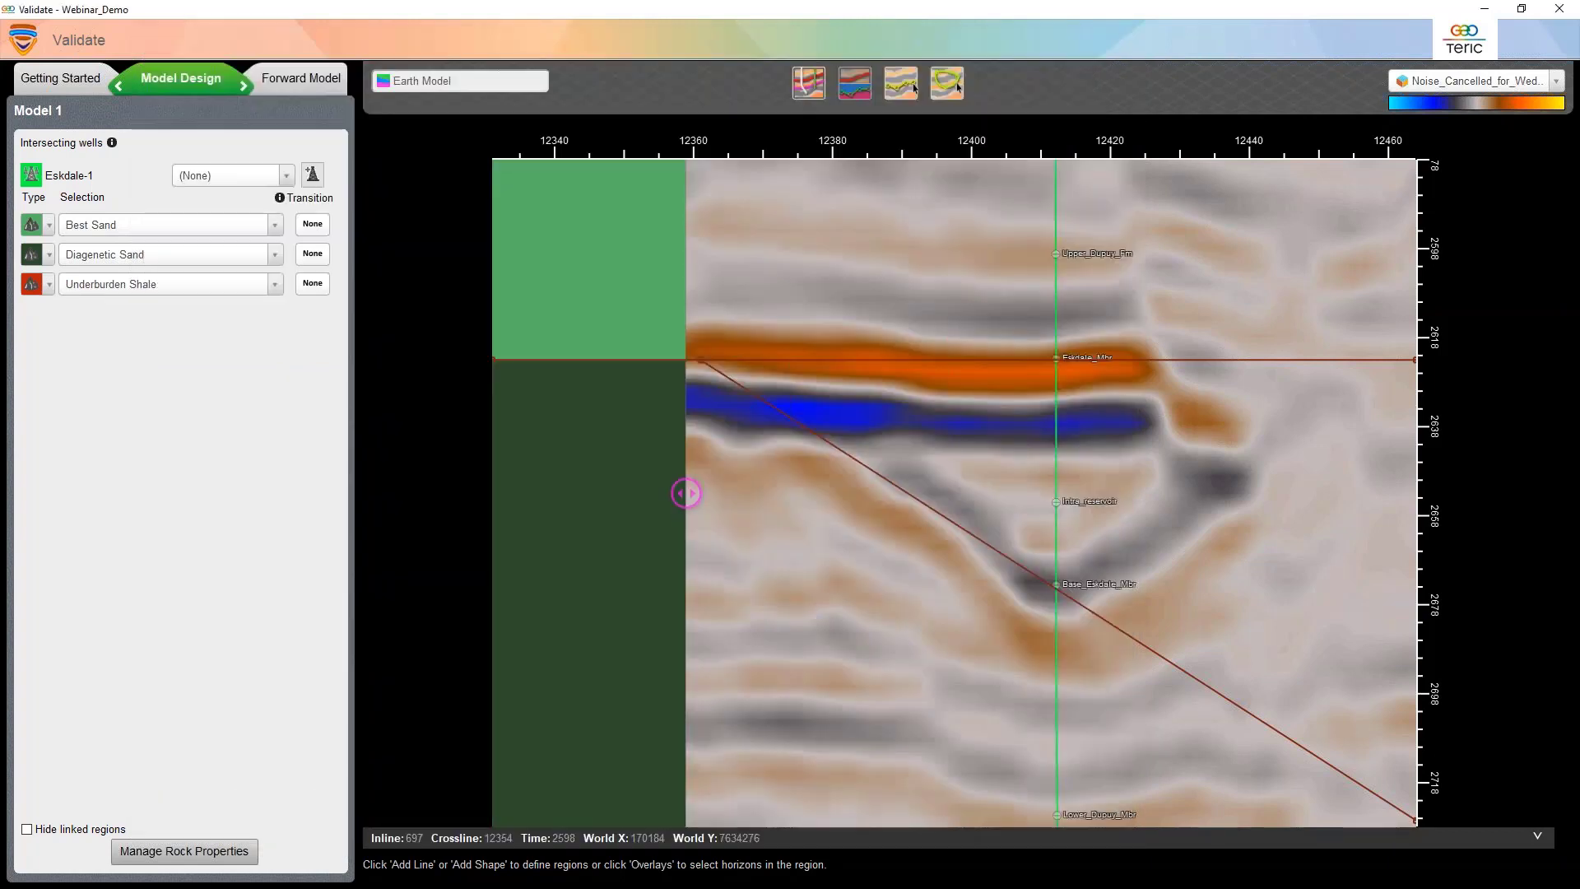
click(290, 177)
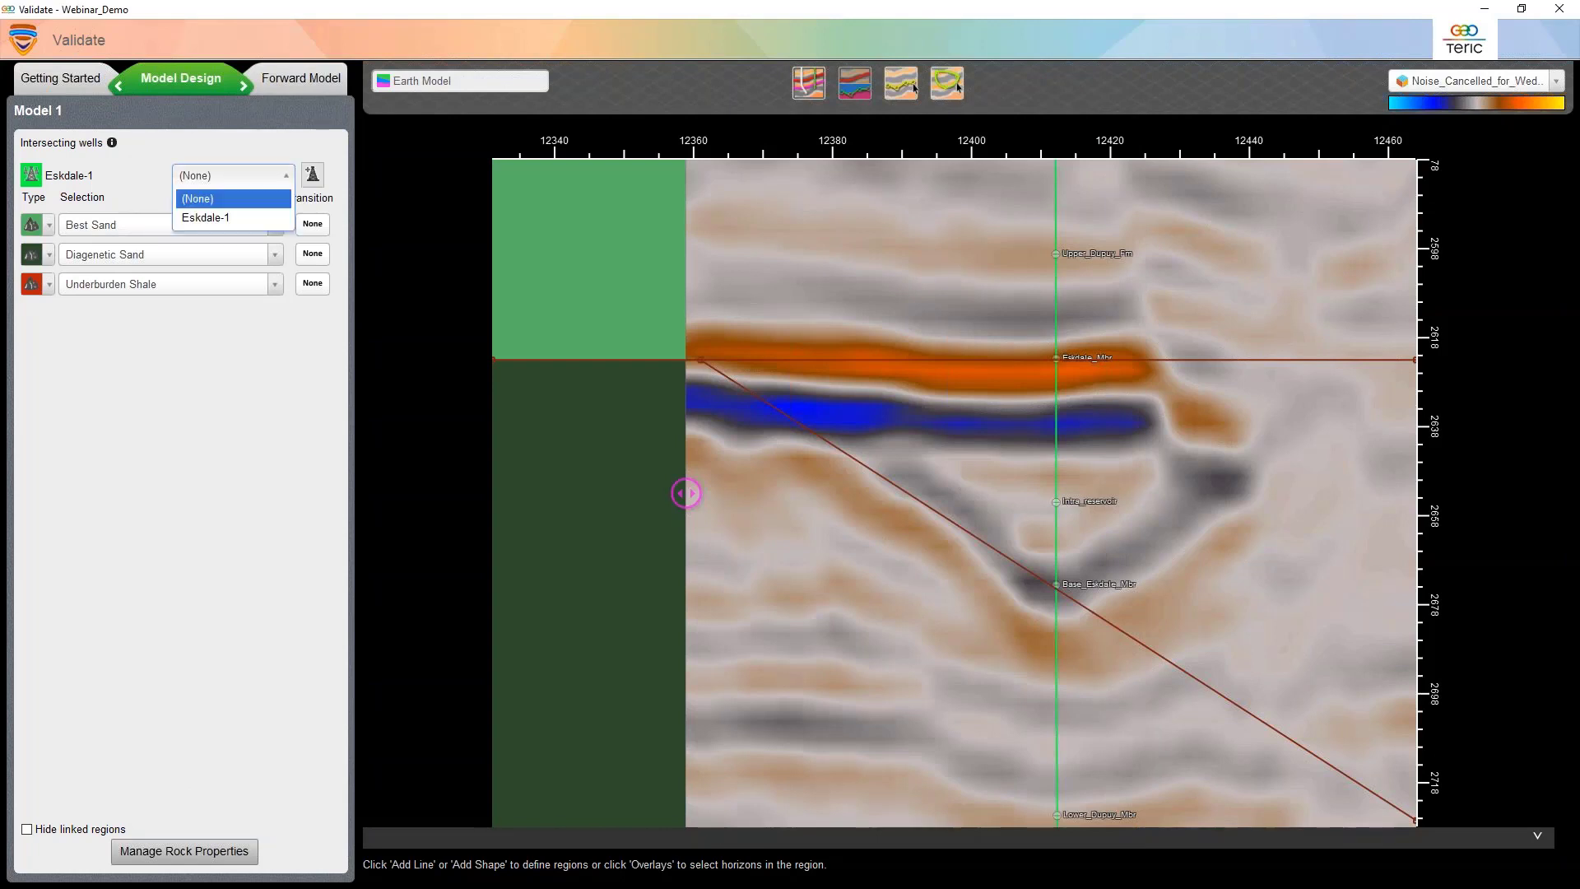
click(224, 221)
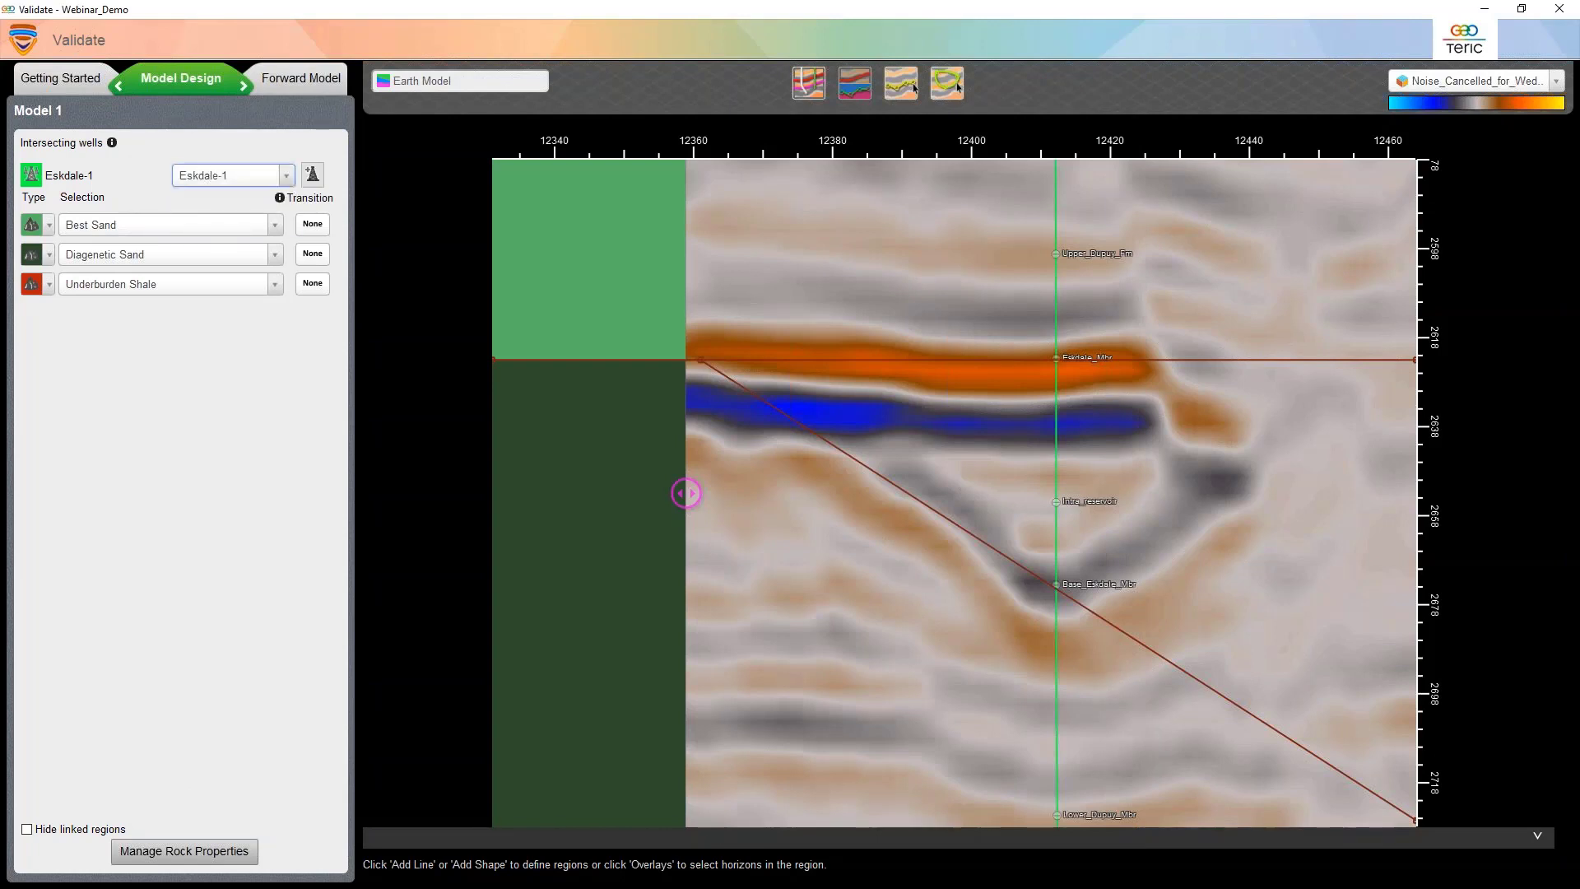
- Set all three model regions to use logs from the intersecting well Eskdale-1
click(49, 225)
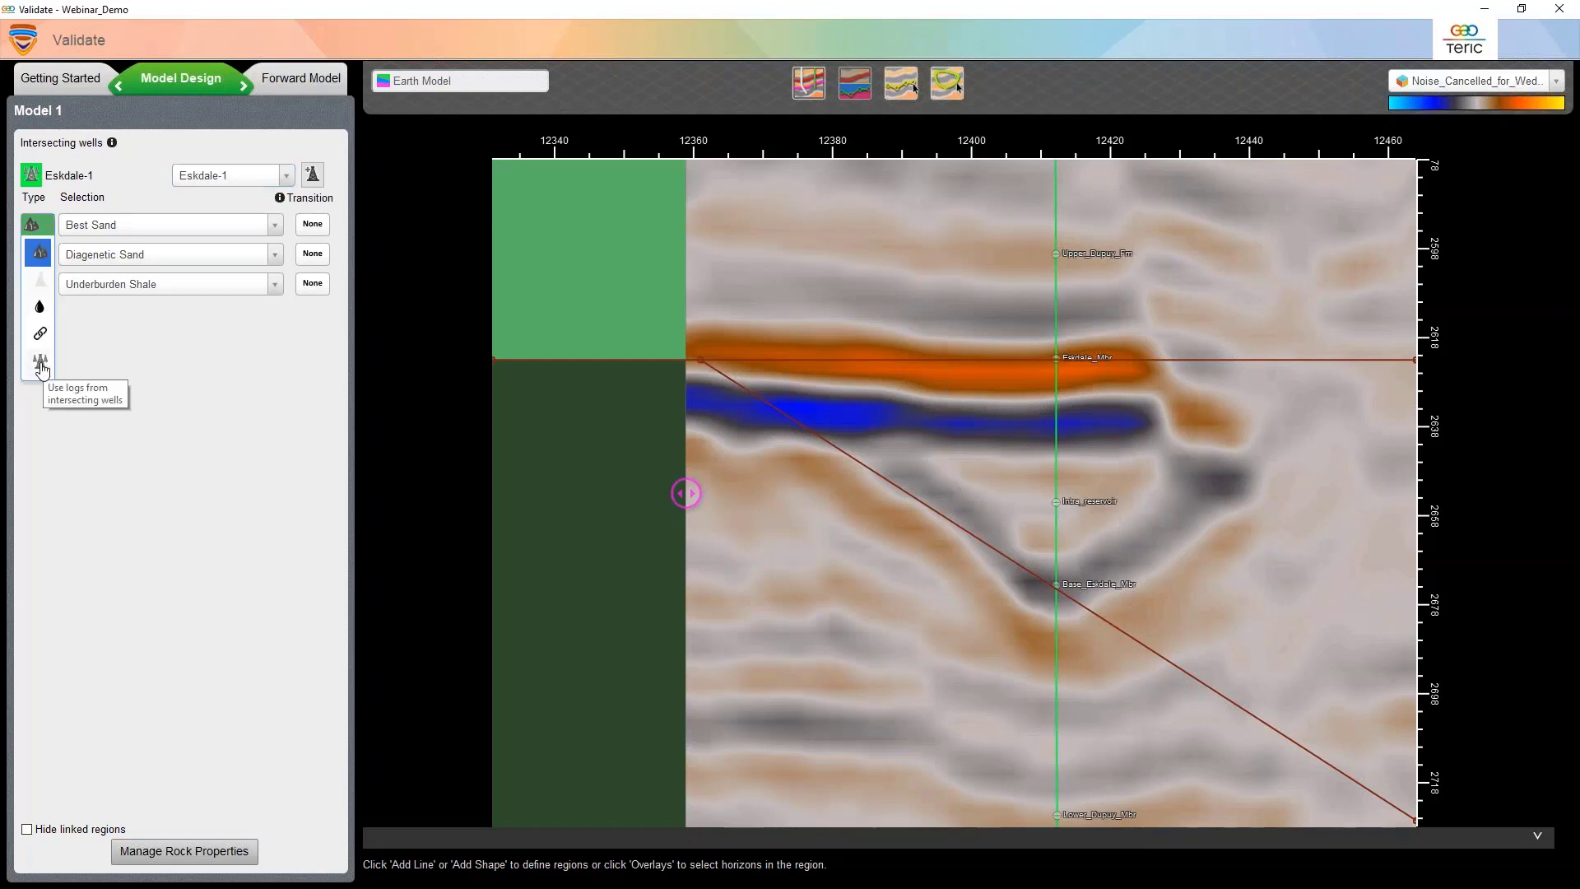
click(40, 363)
click(49, 254)
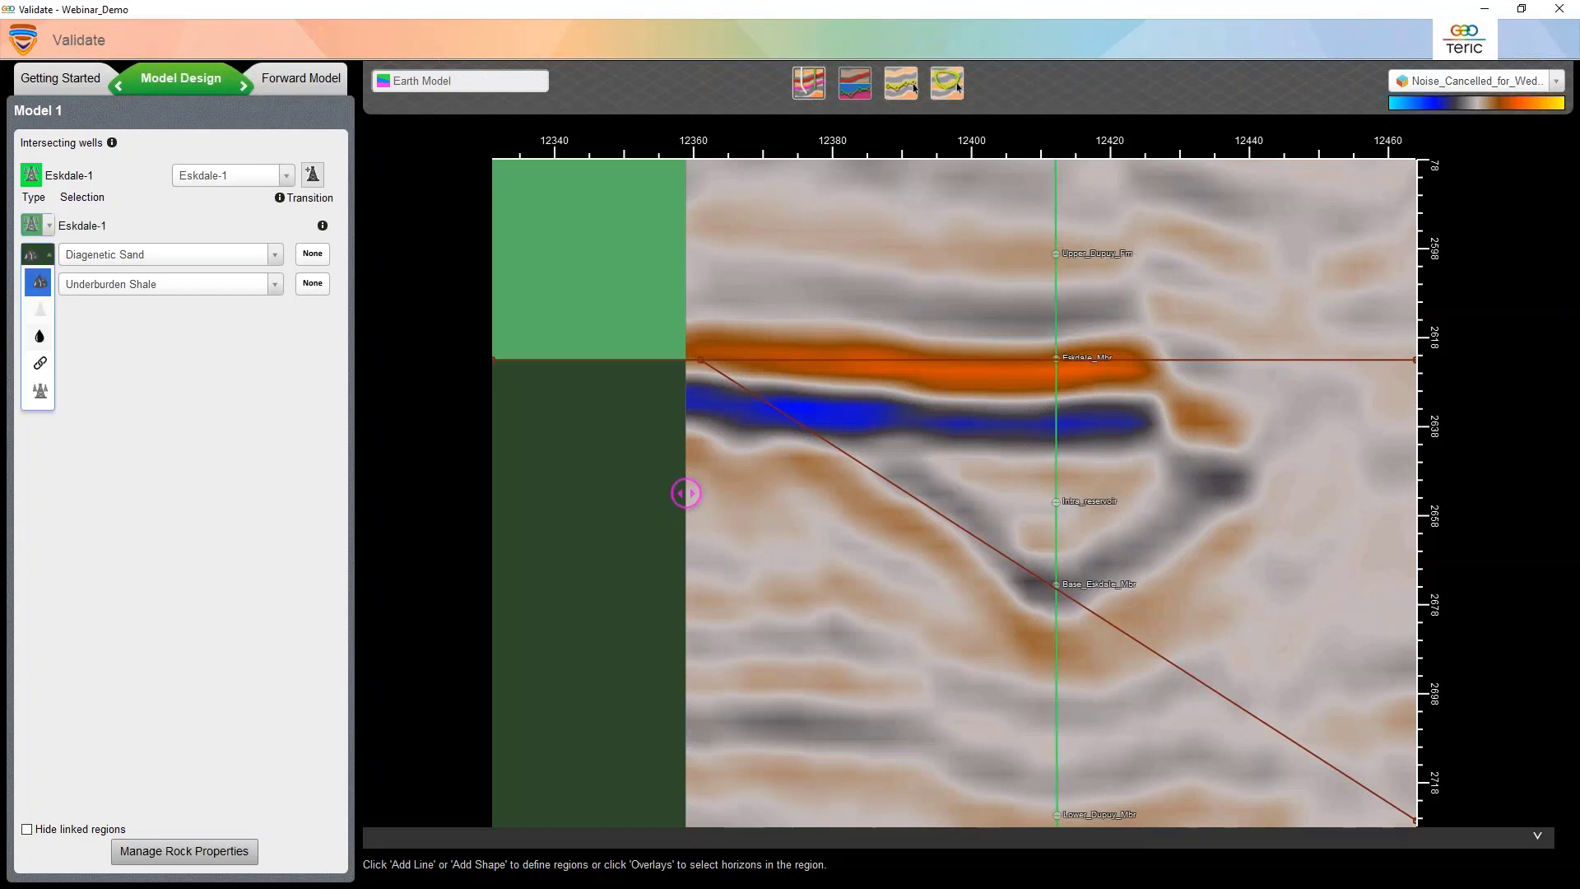
click(40, 390)
click(50, 284)
click(40, 420)
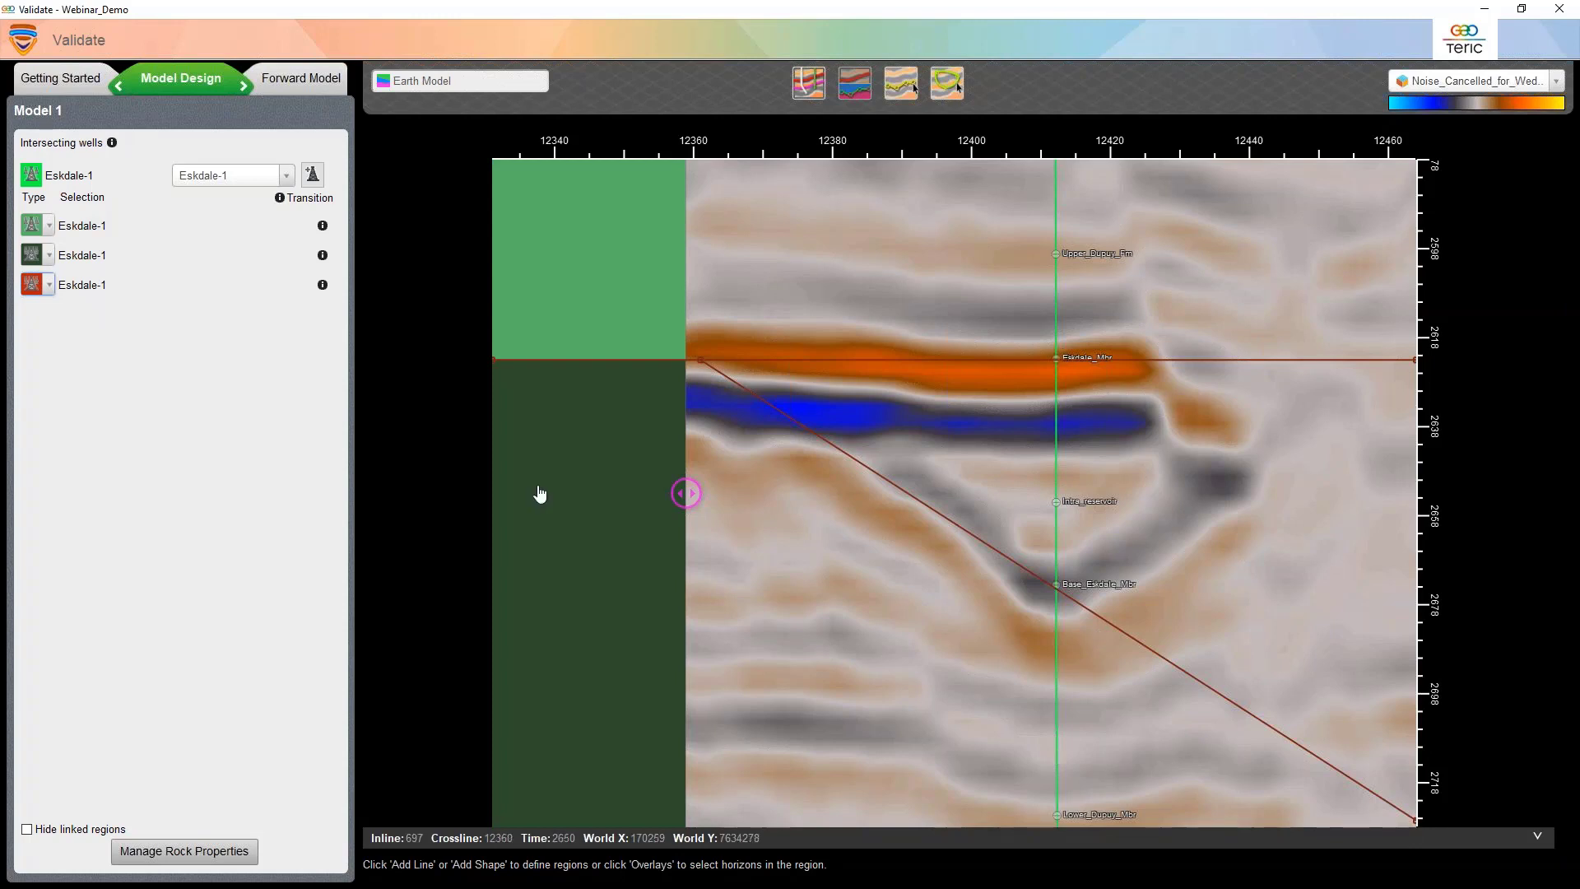
- Open the forward model of the wedge and align the comparison divider between seismic and synthetic with the Eskdale-1 well
drag(538, 494, 552, 492)
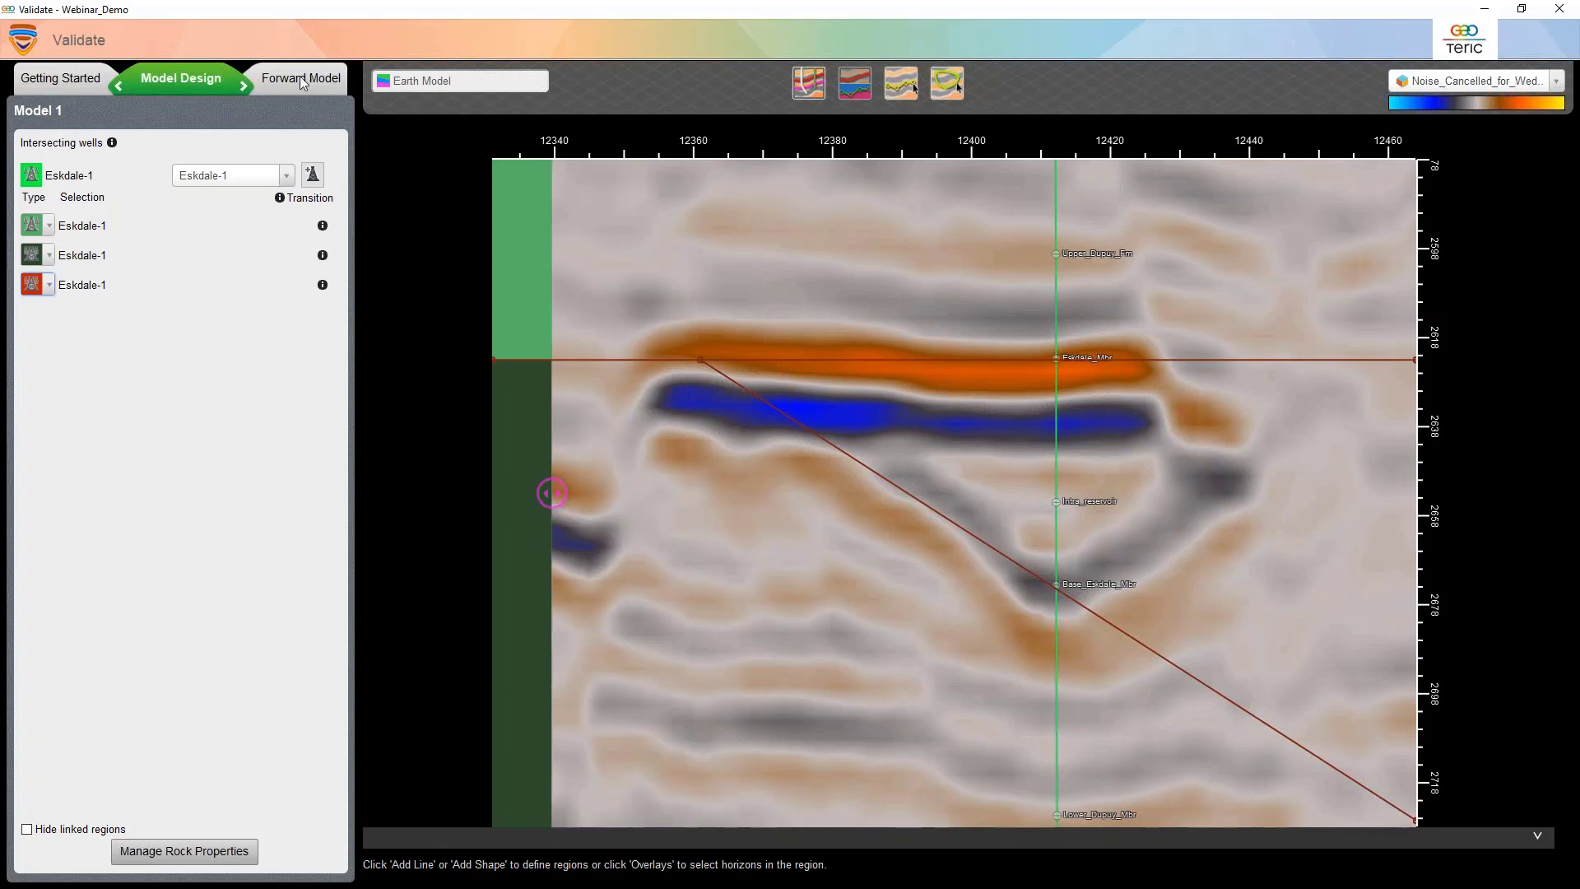
click(302, 79)
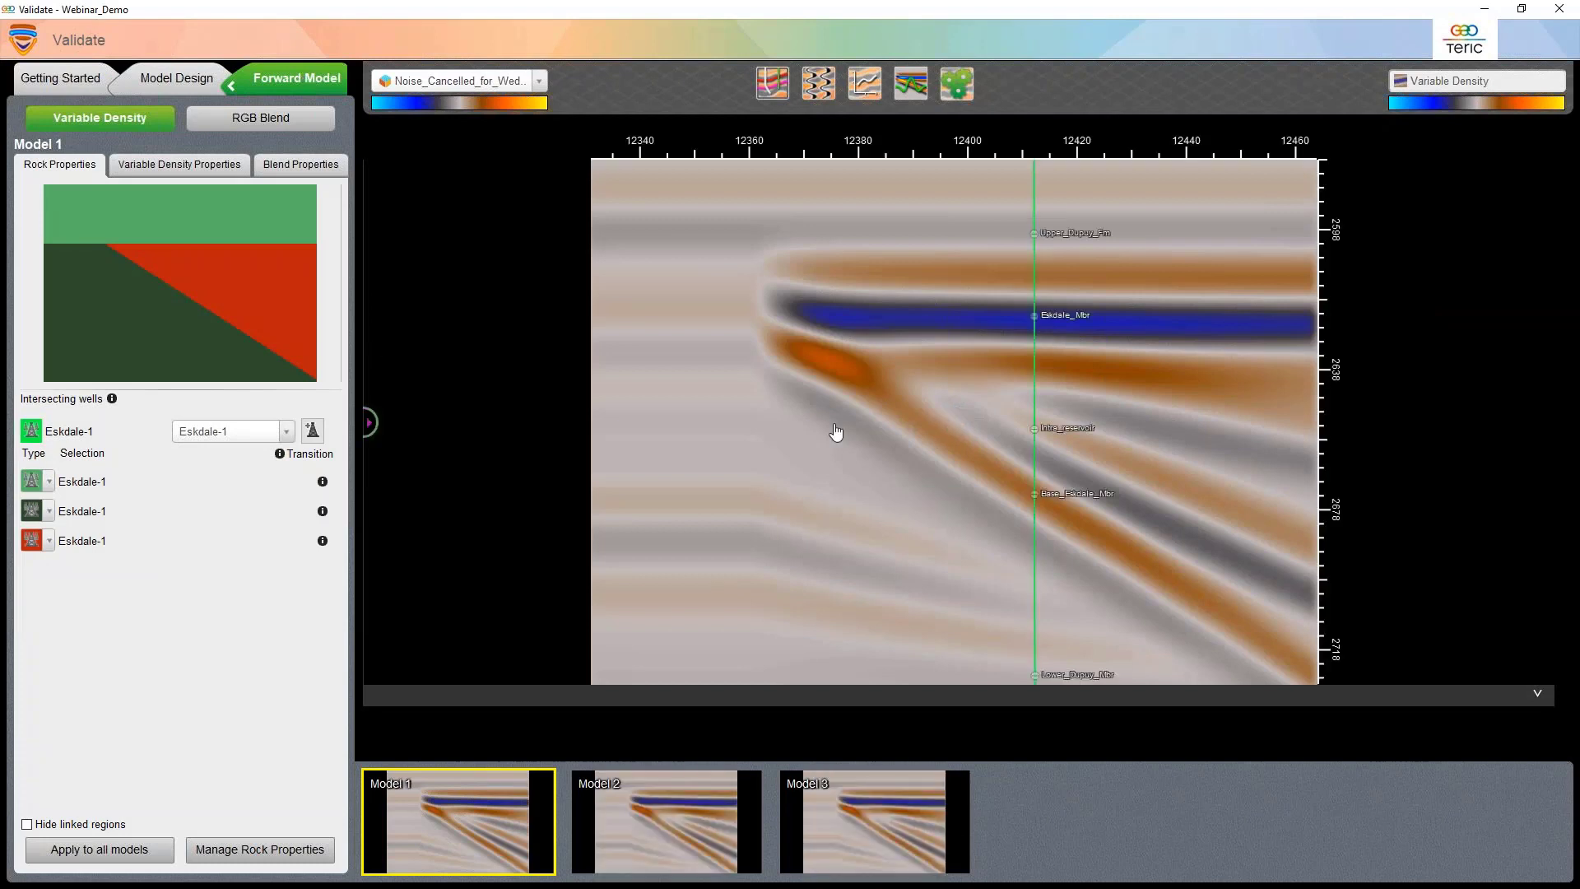
drag(835, 432, 899, 445)
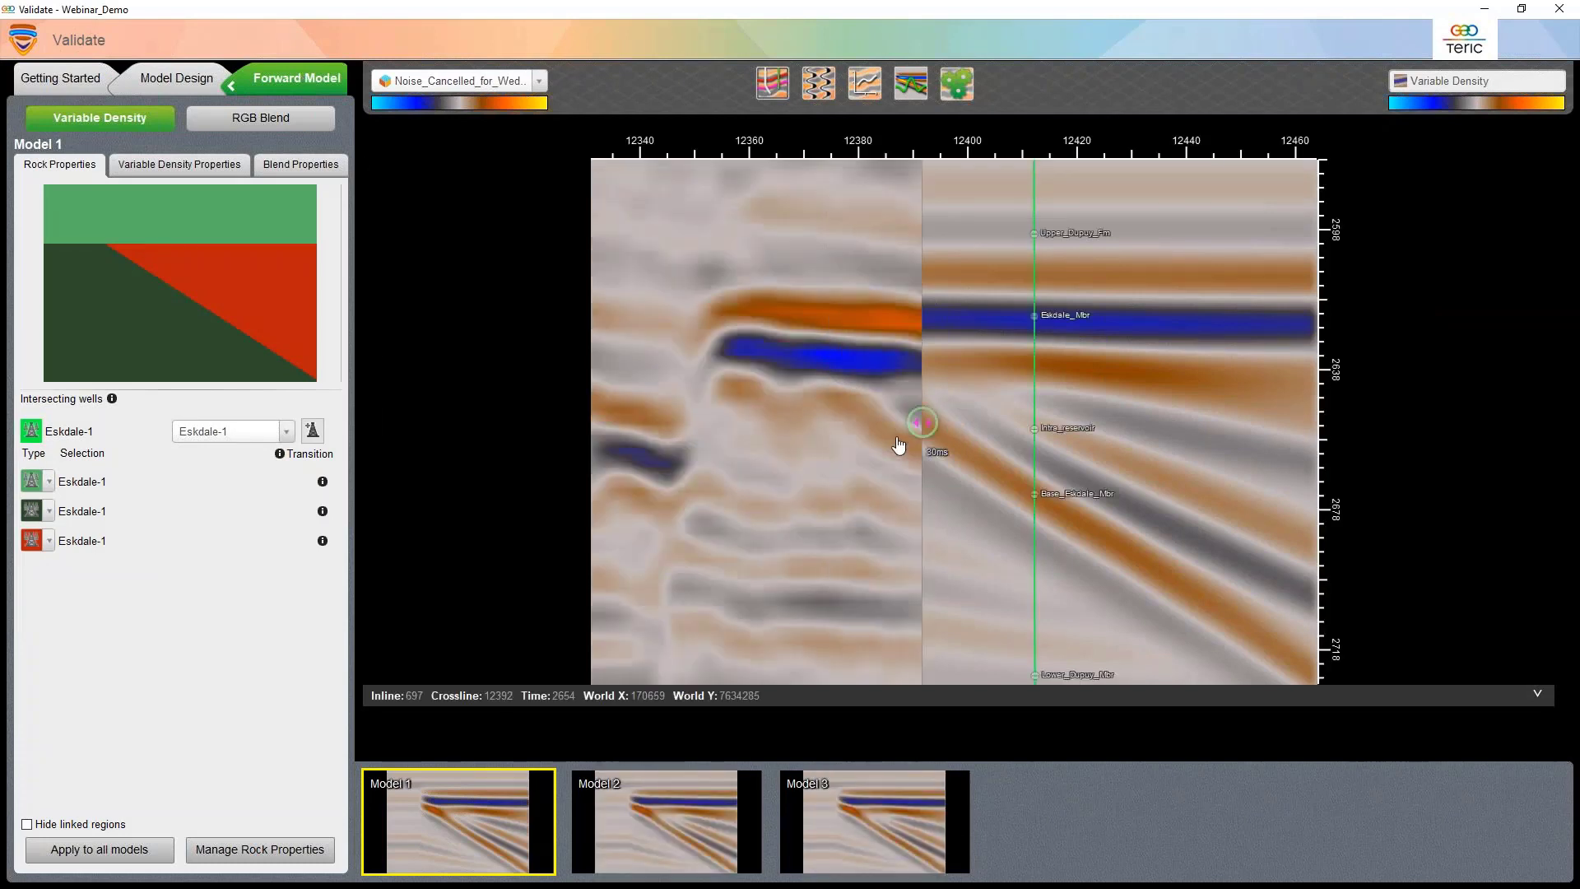
click(1036, 432)
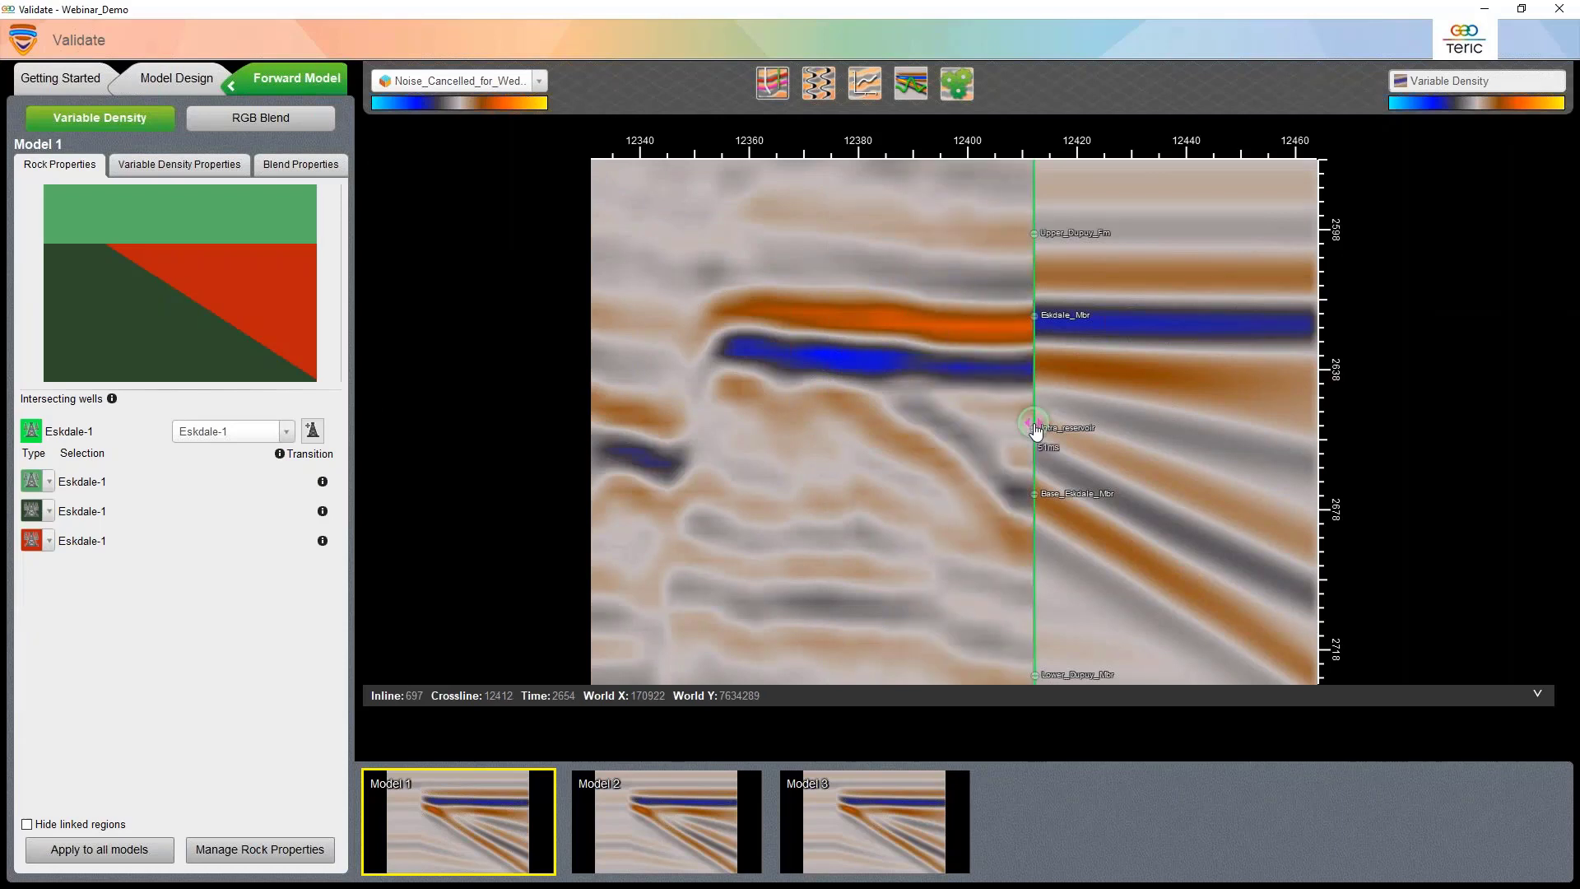
click(1040, 427)
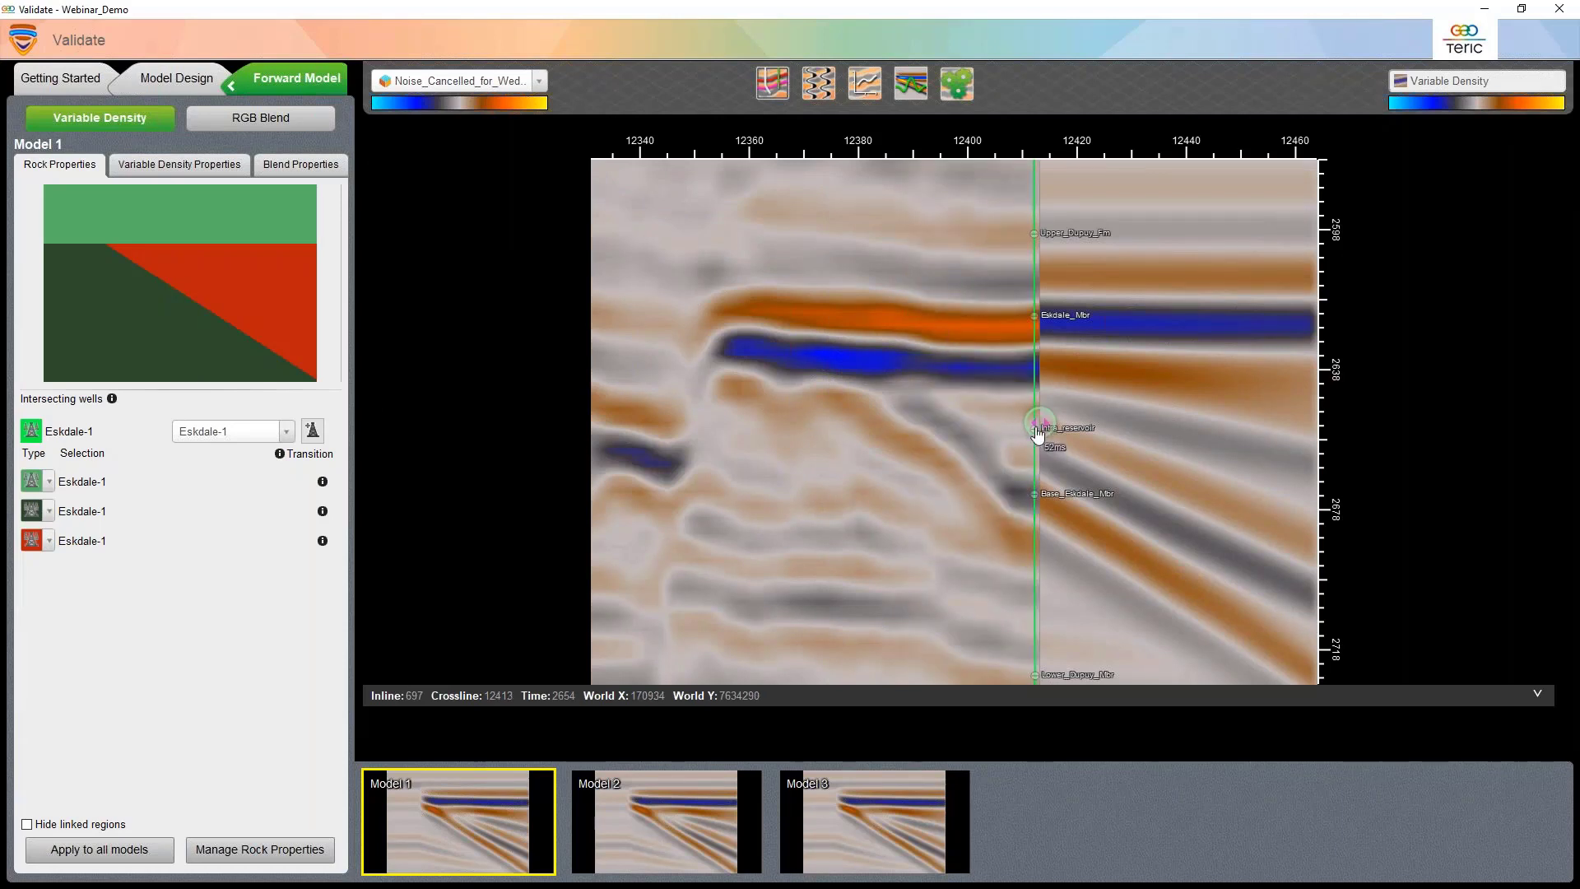
click(1036, 432)
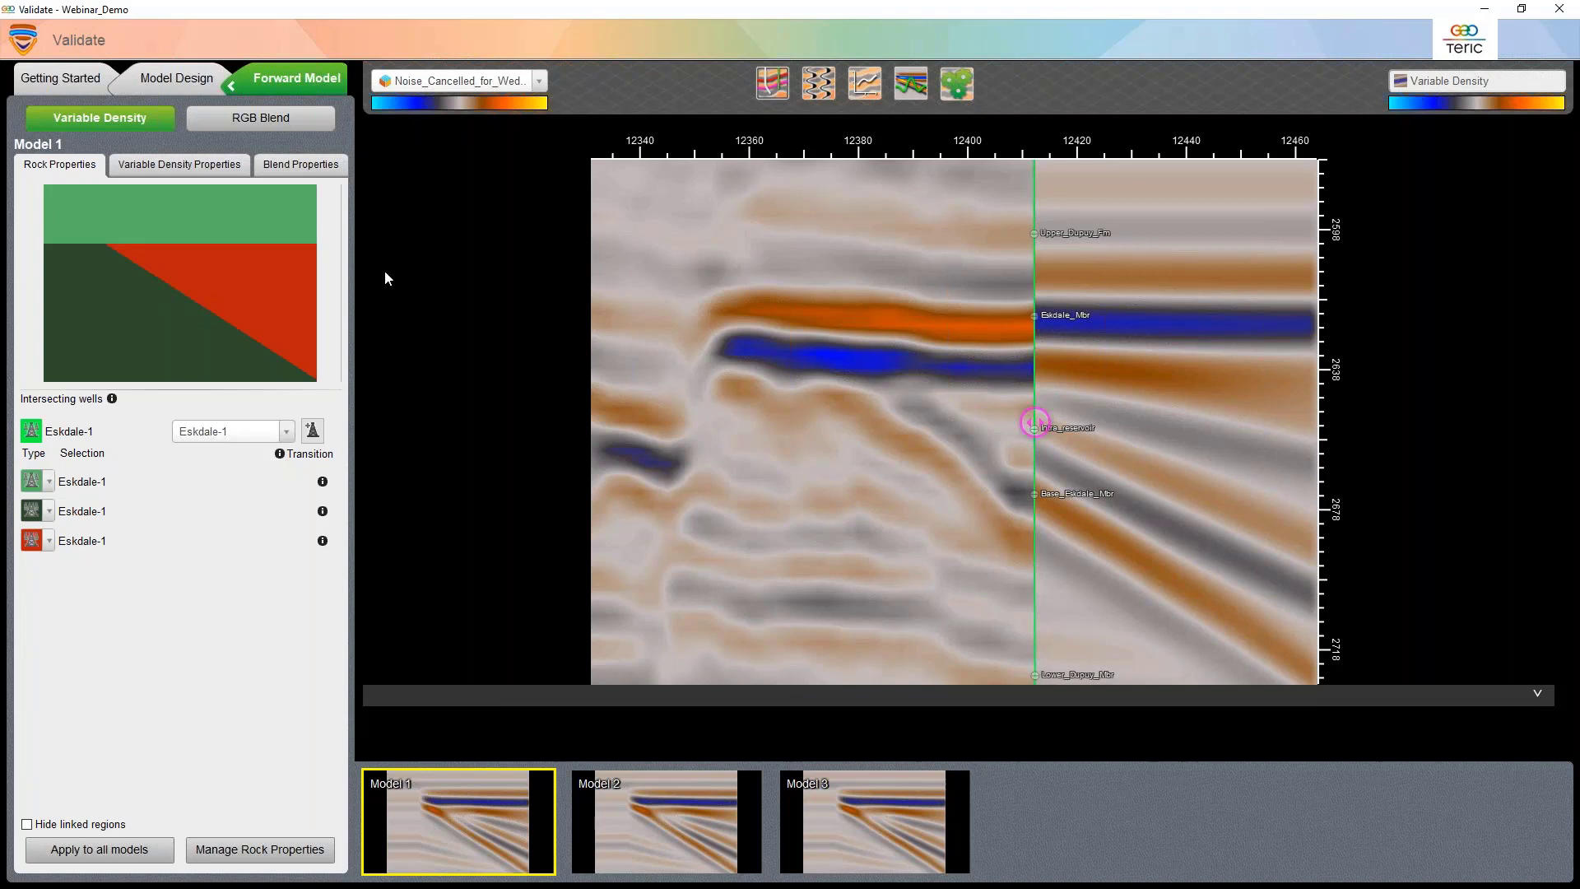
- Set the Ricker wavelet's phase to 180 and its frequency to 28 in Model 1's variable density properties
click(179, 164)
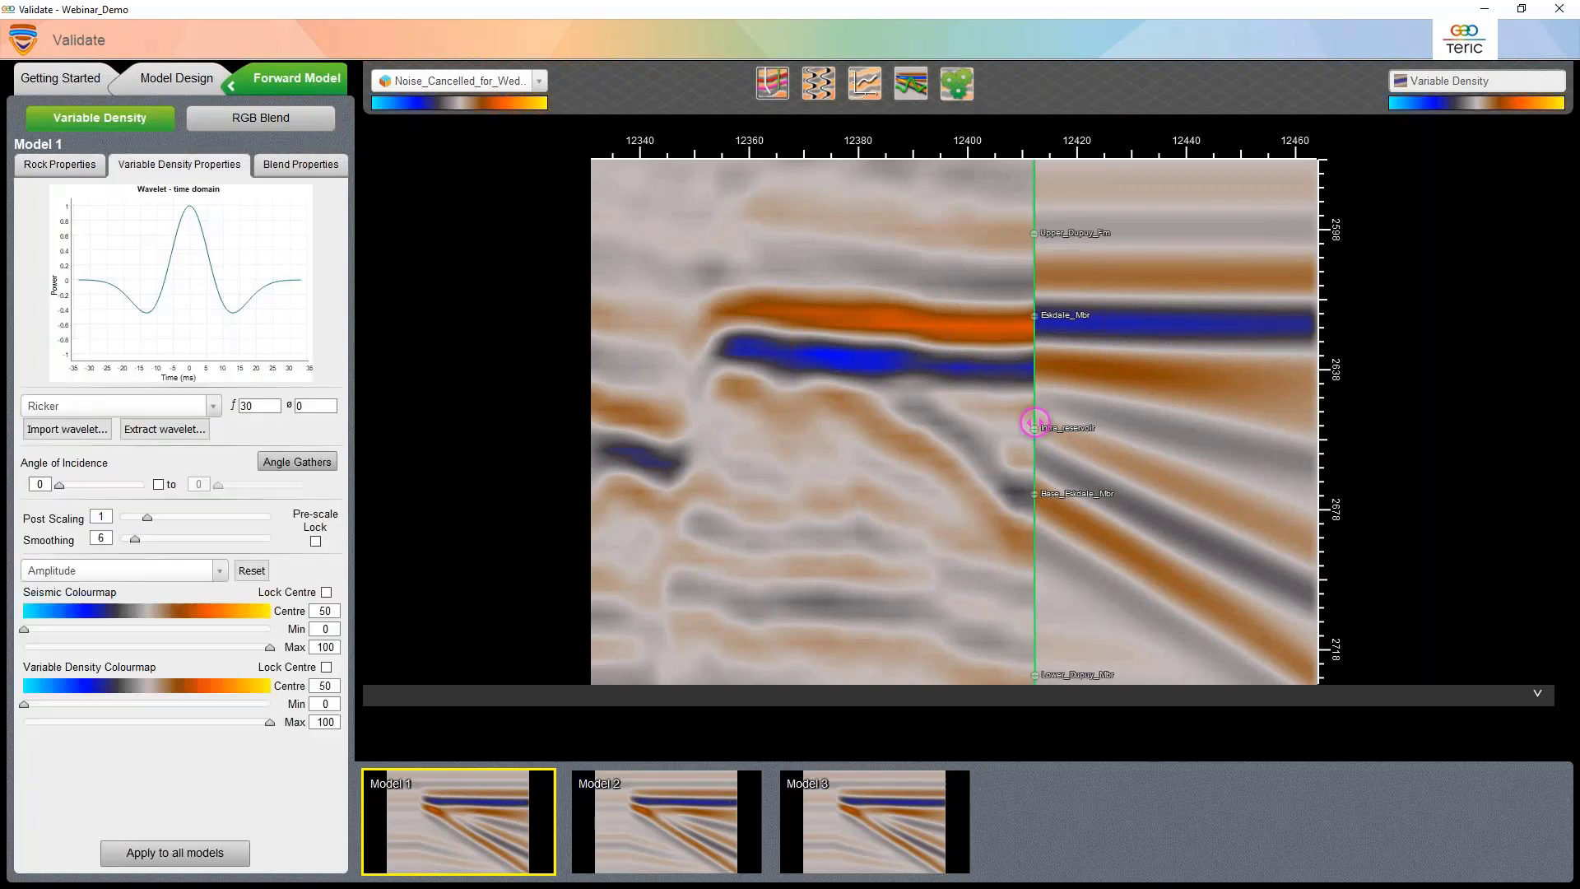
click(298, 405)
text(180)
key(Return)
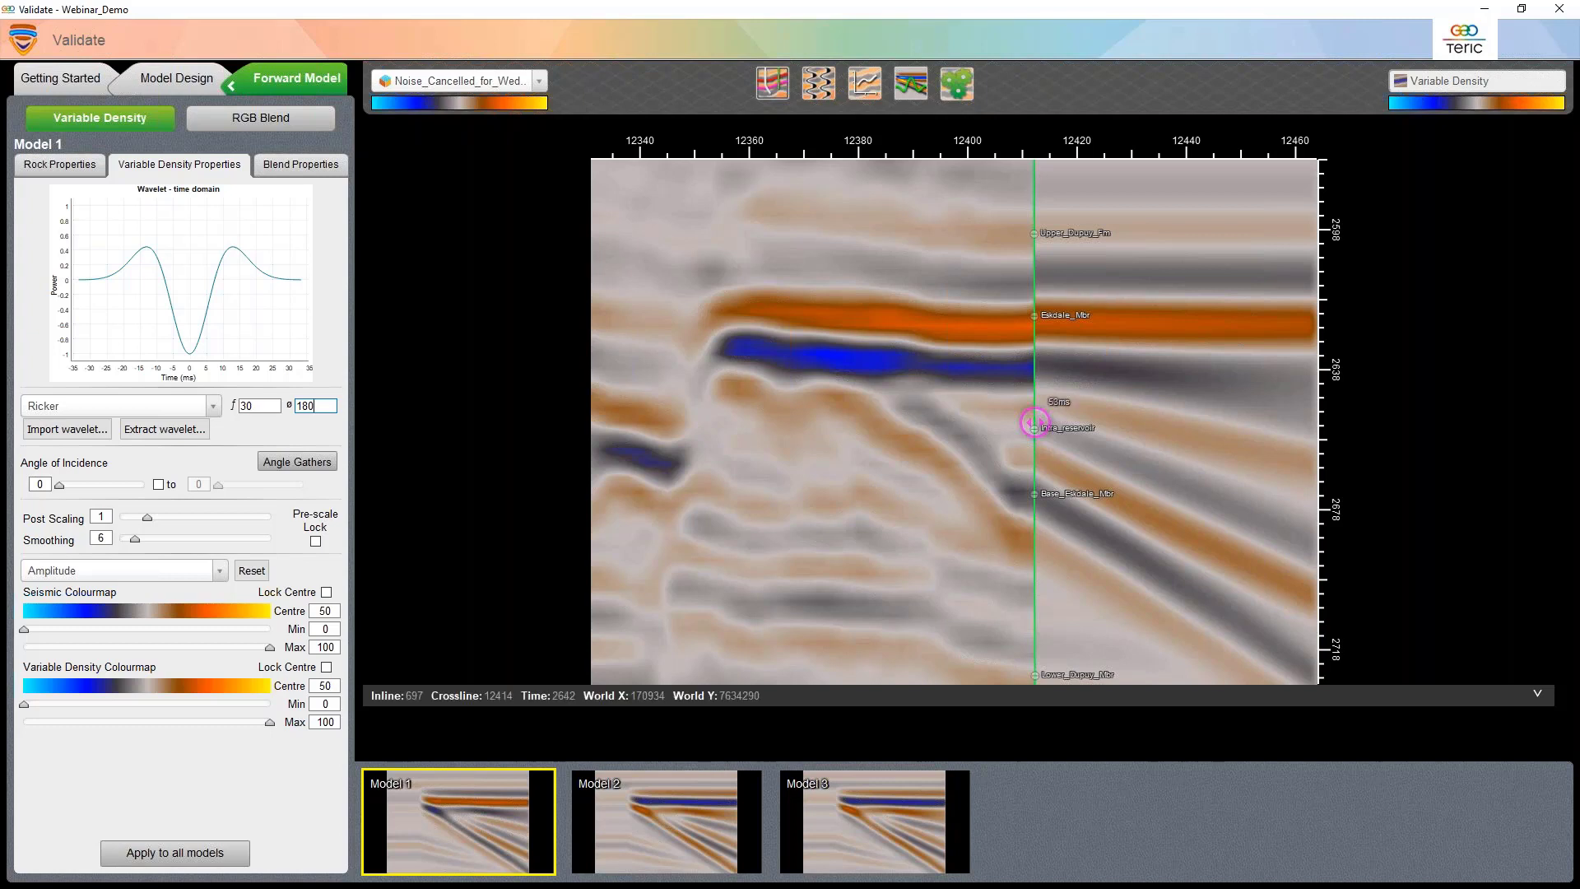
key(shift+Tab)
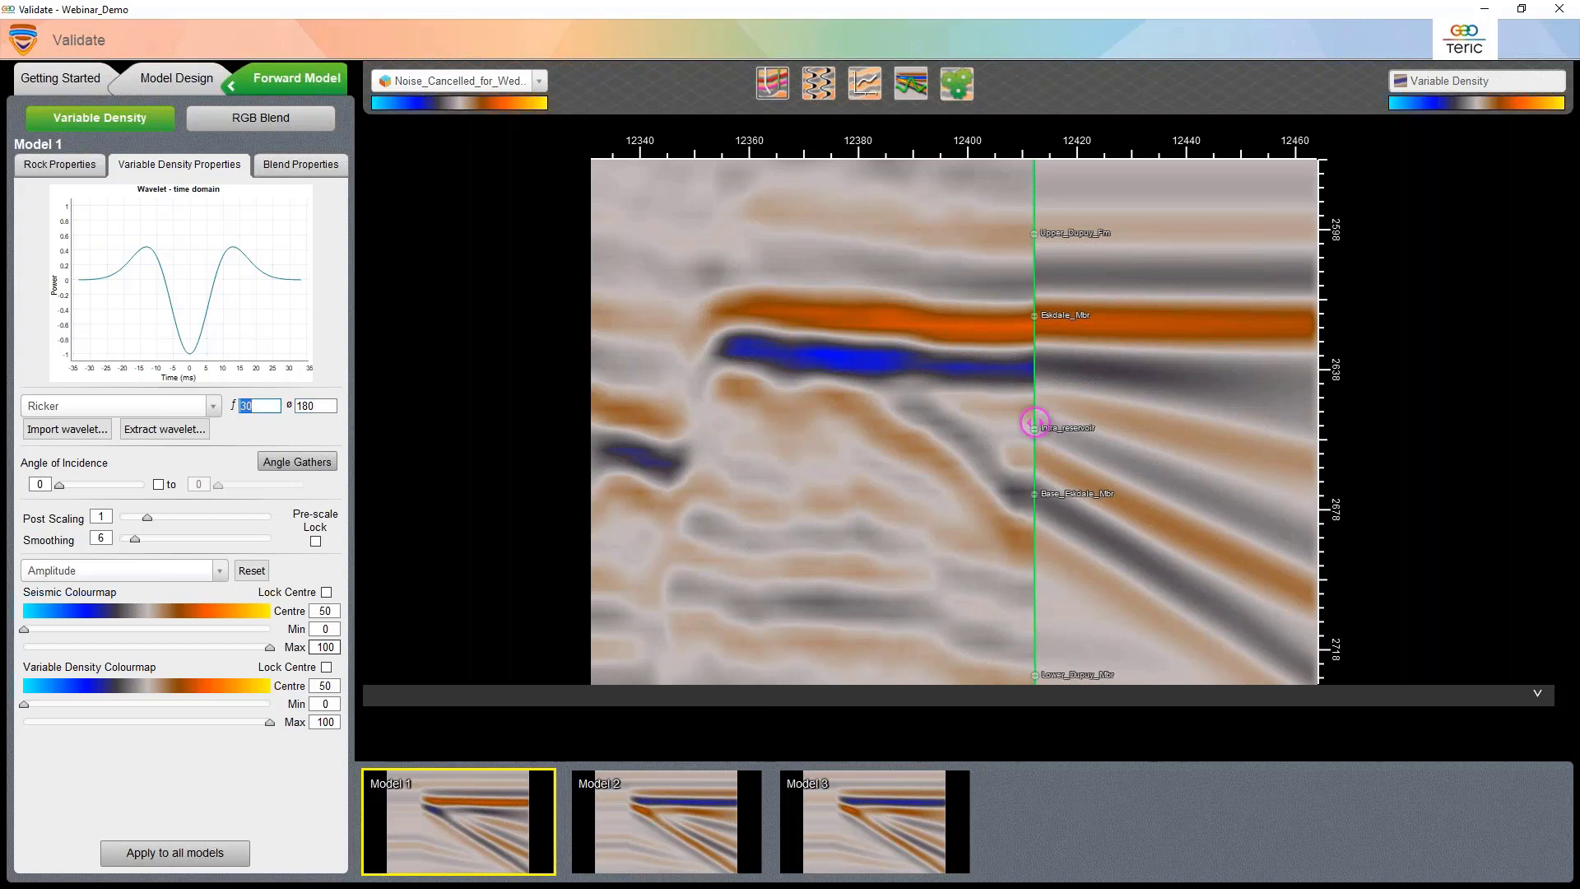
text(28)
mouse_move(1034, 422)
mouse_down()
mouse_move(976, 422)
mouse_move(1031, 423)
mouse_up()
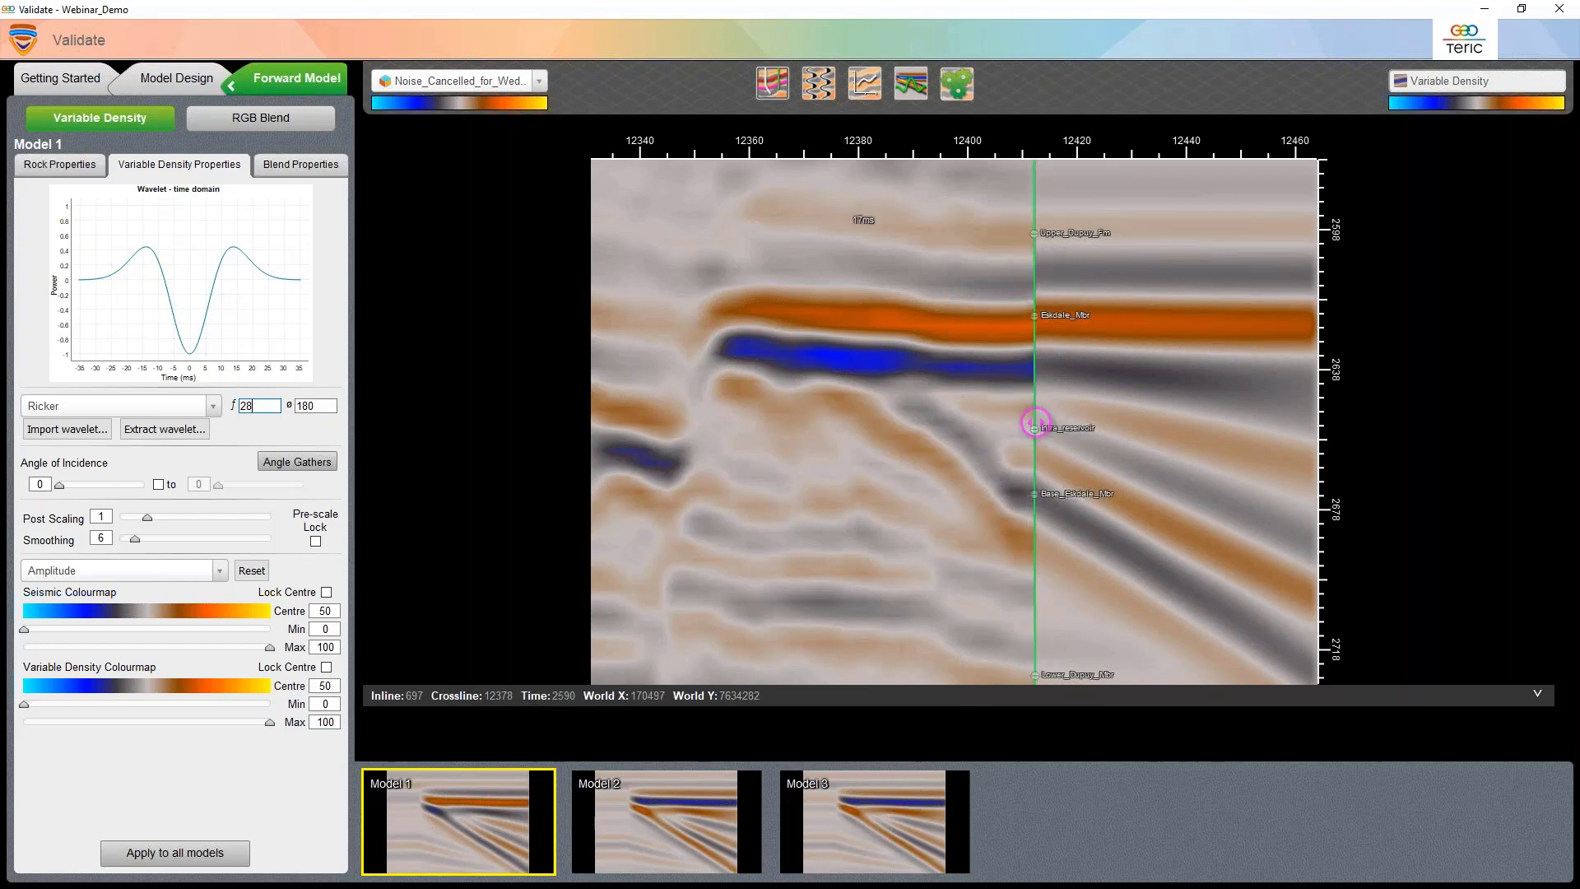
- Check the correlation graph between the seismic and the forward model, hide it, and fine-tune the divider at the Eskdale-1 well
click(867, 93)
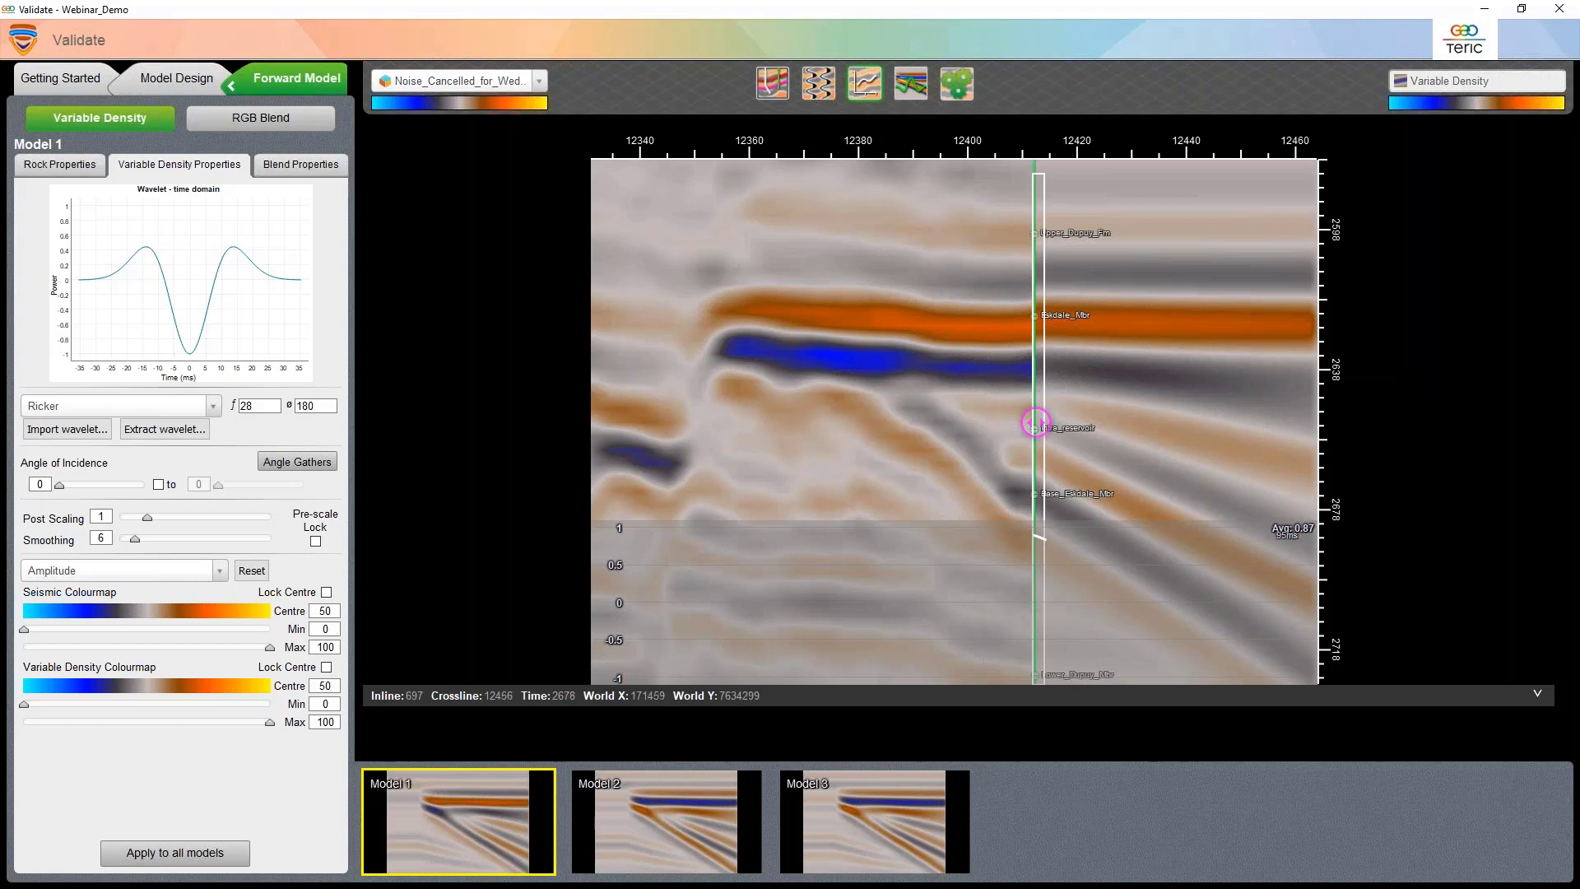
click(875, 88)
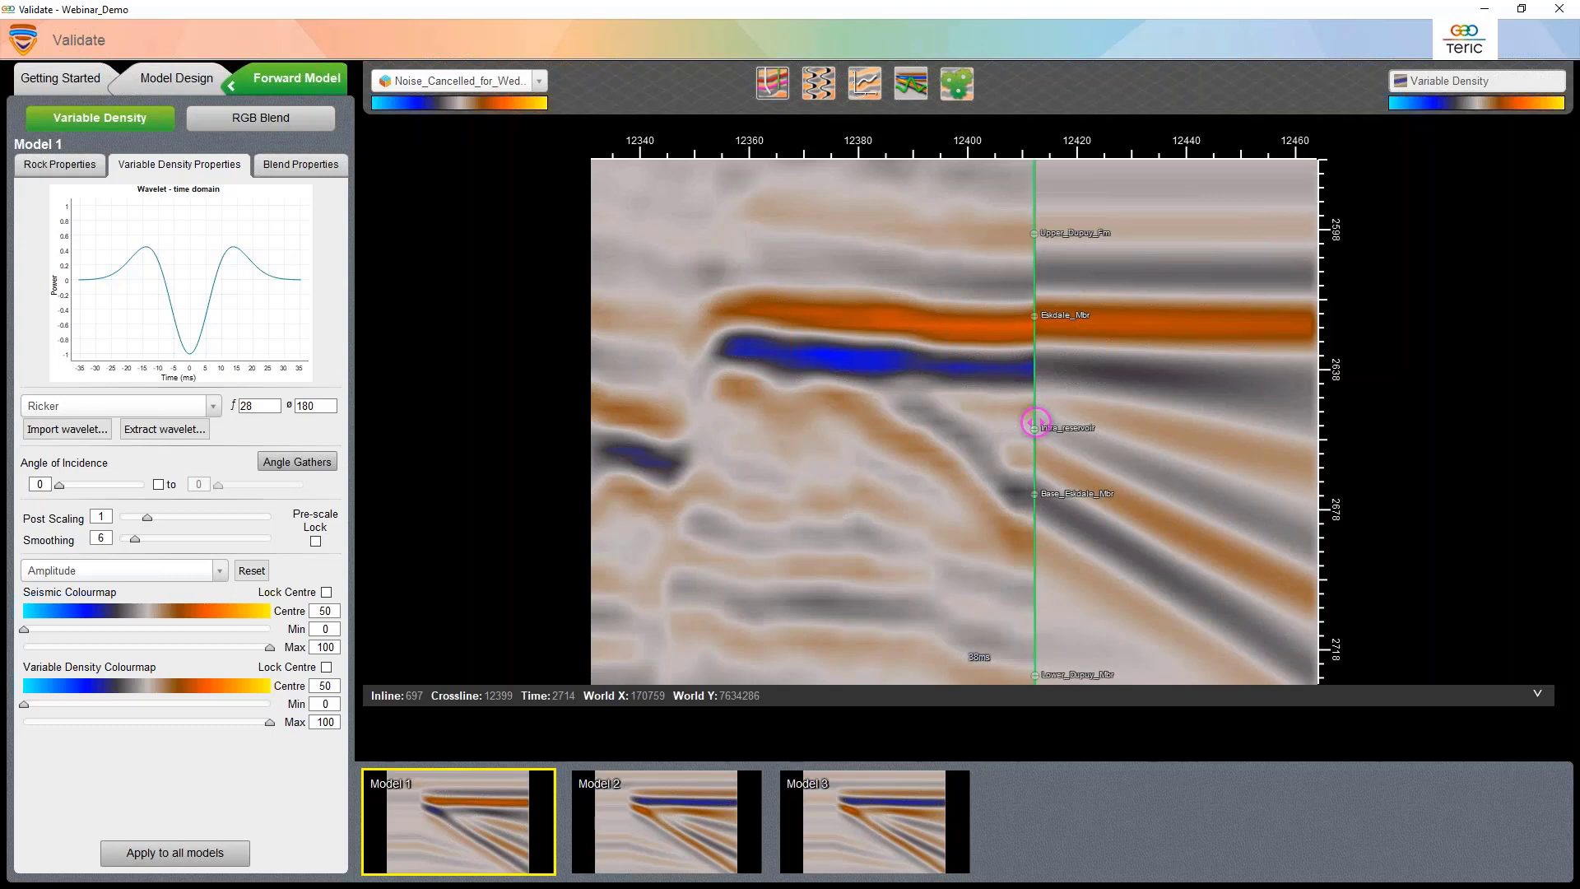
click(1035, 423)
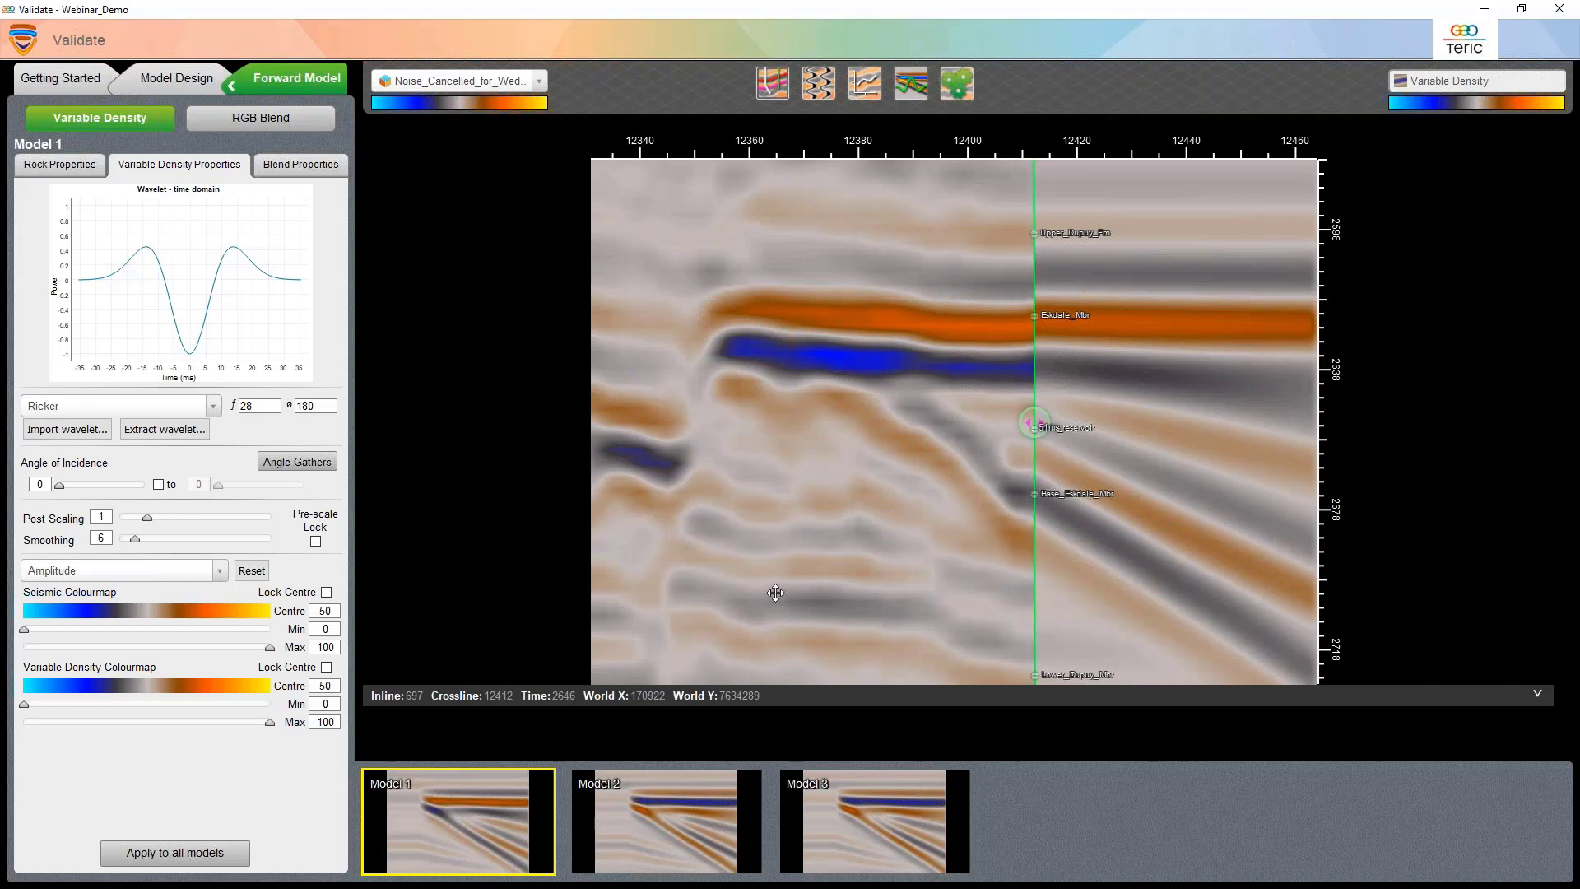
click(1034, 423)
mouse_move(1031, 423)
mouse_down()
mouse_move(716, 423)
mouse_move(1024, 422)
mouse_up()
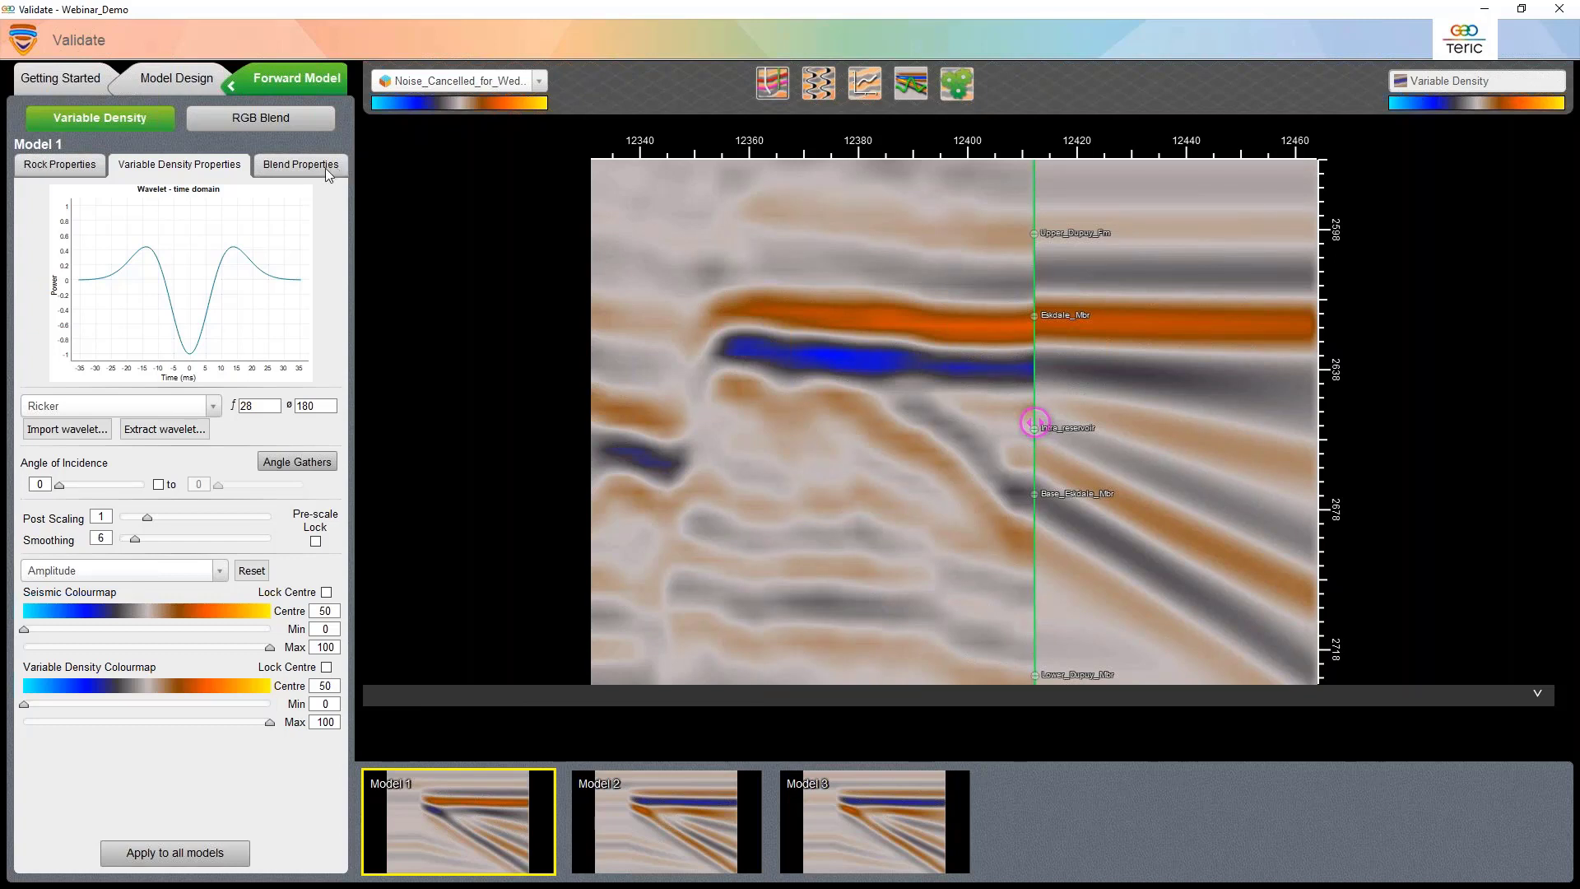
- Show the forward model as a ConstQ RGB blend with its blend properties, and move the divider aside to reveal it
click(299, 124)
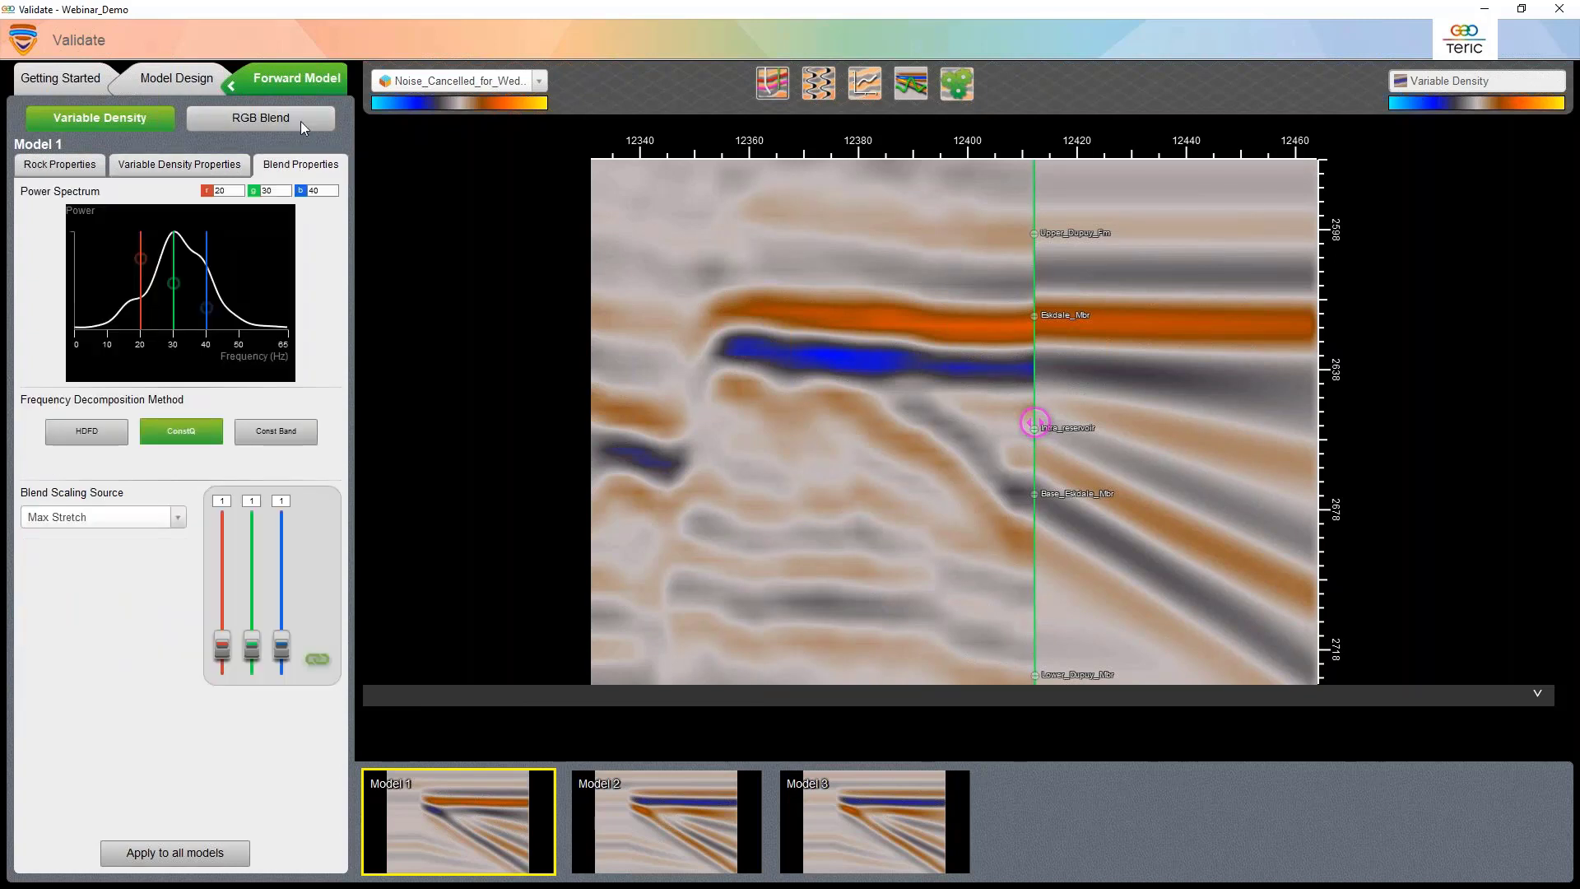
click(301, 123)
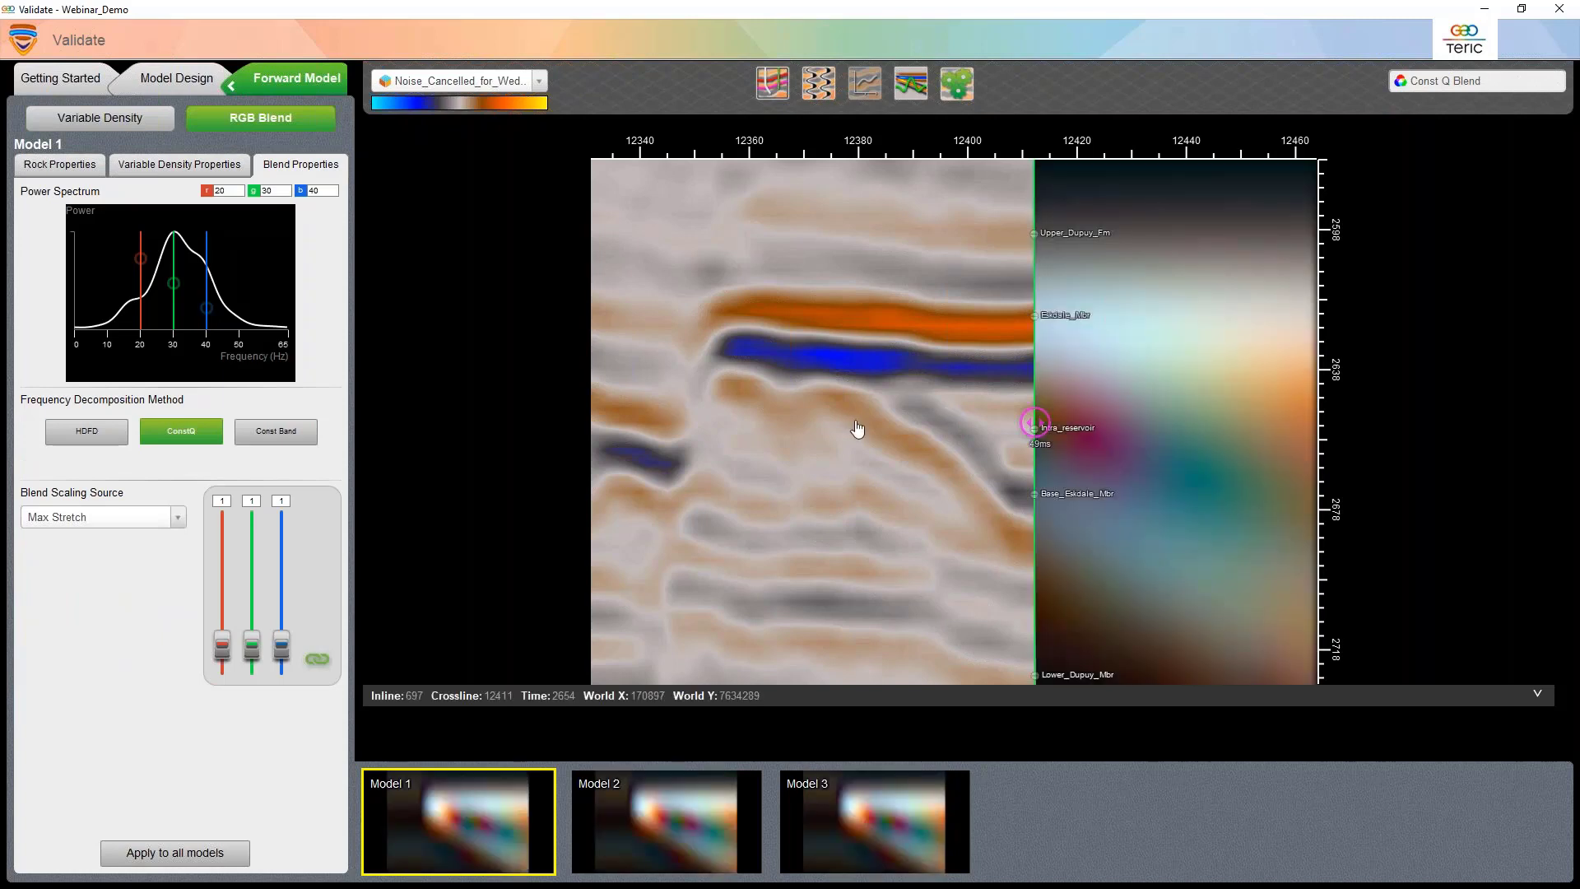
click(858, 430)
drag(667, 418, 672, 414)
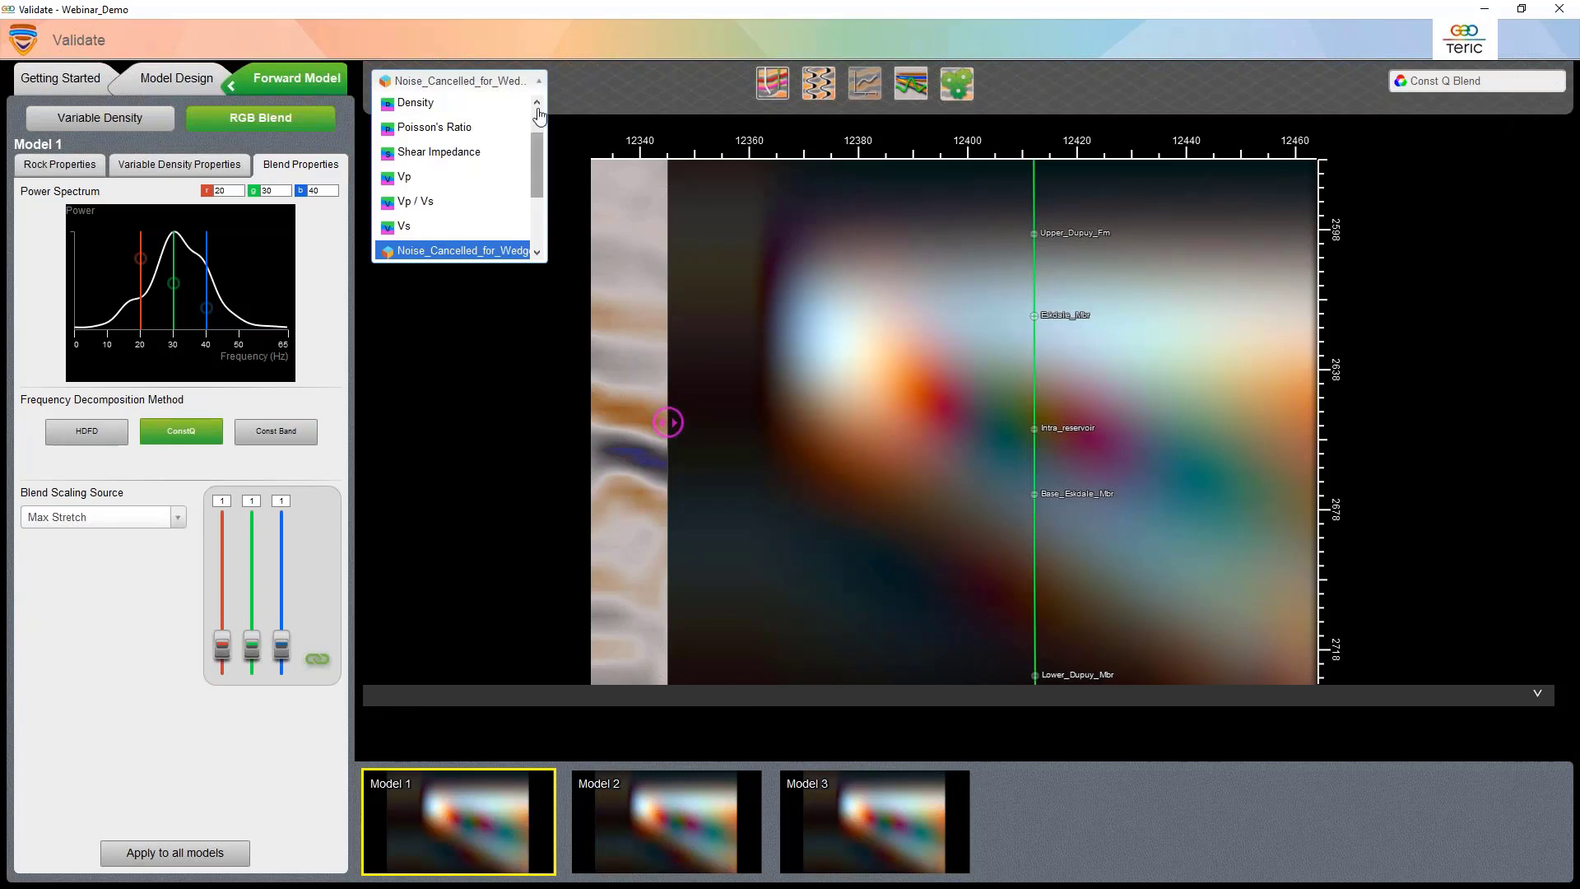
- Display the ConstantQ_18_35_57Hz blend as the comparison data and sweep the divider across the section to reveal it
drag(543, 154, 543, 227)
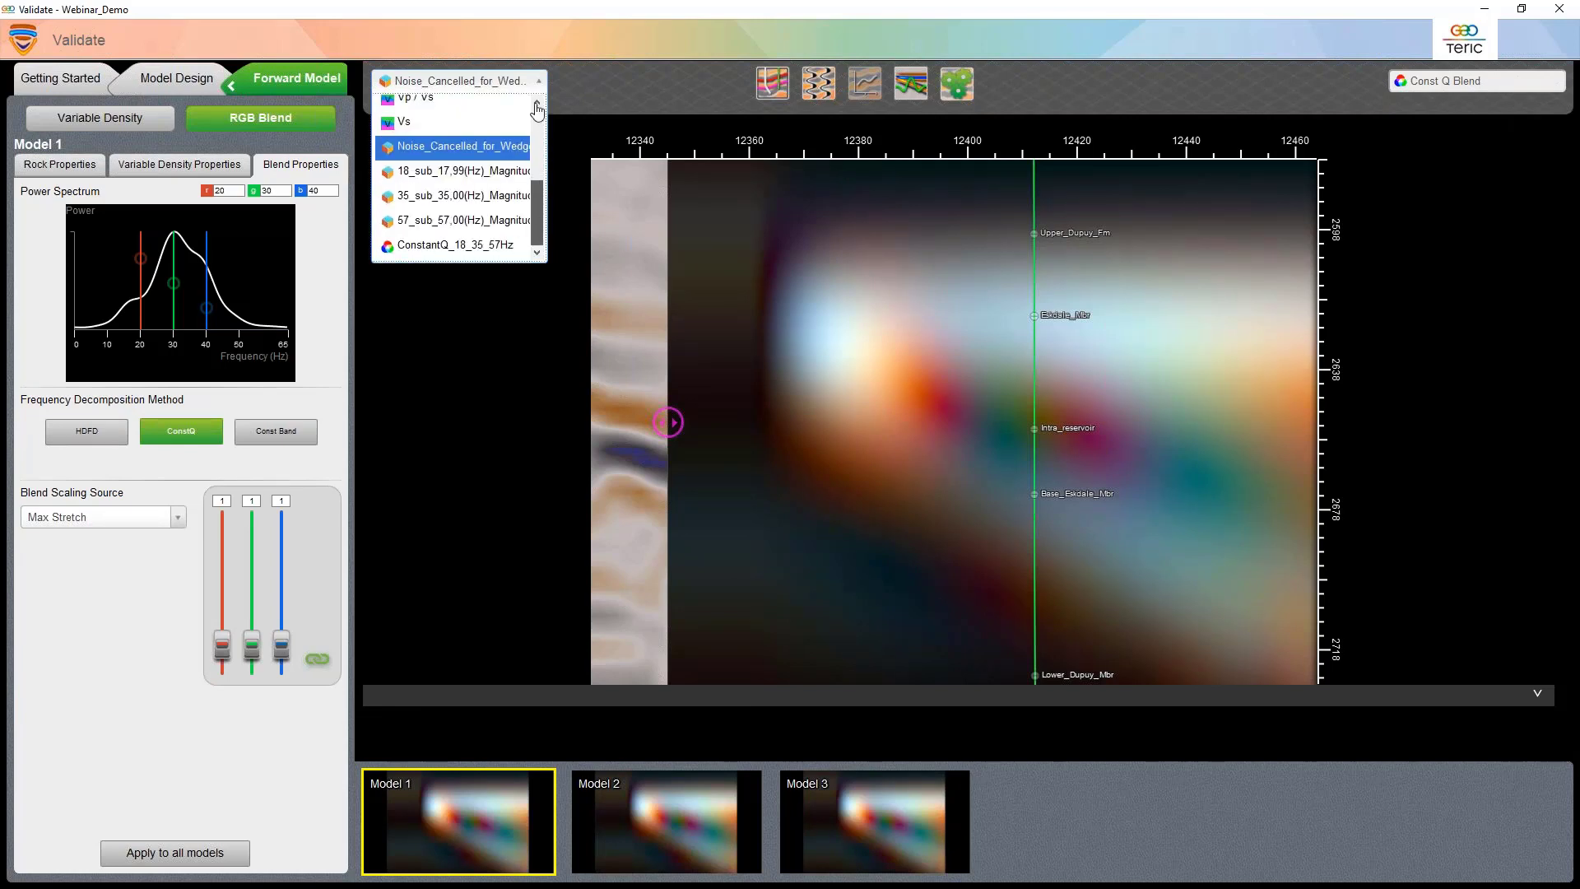
scroll(494, 134, up, 3)
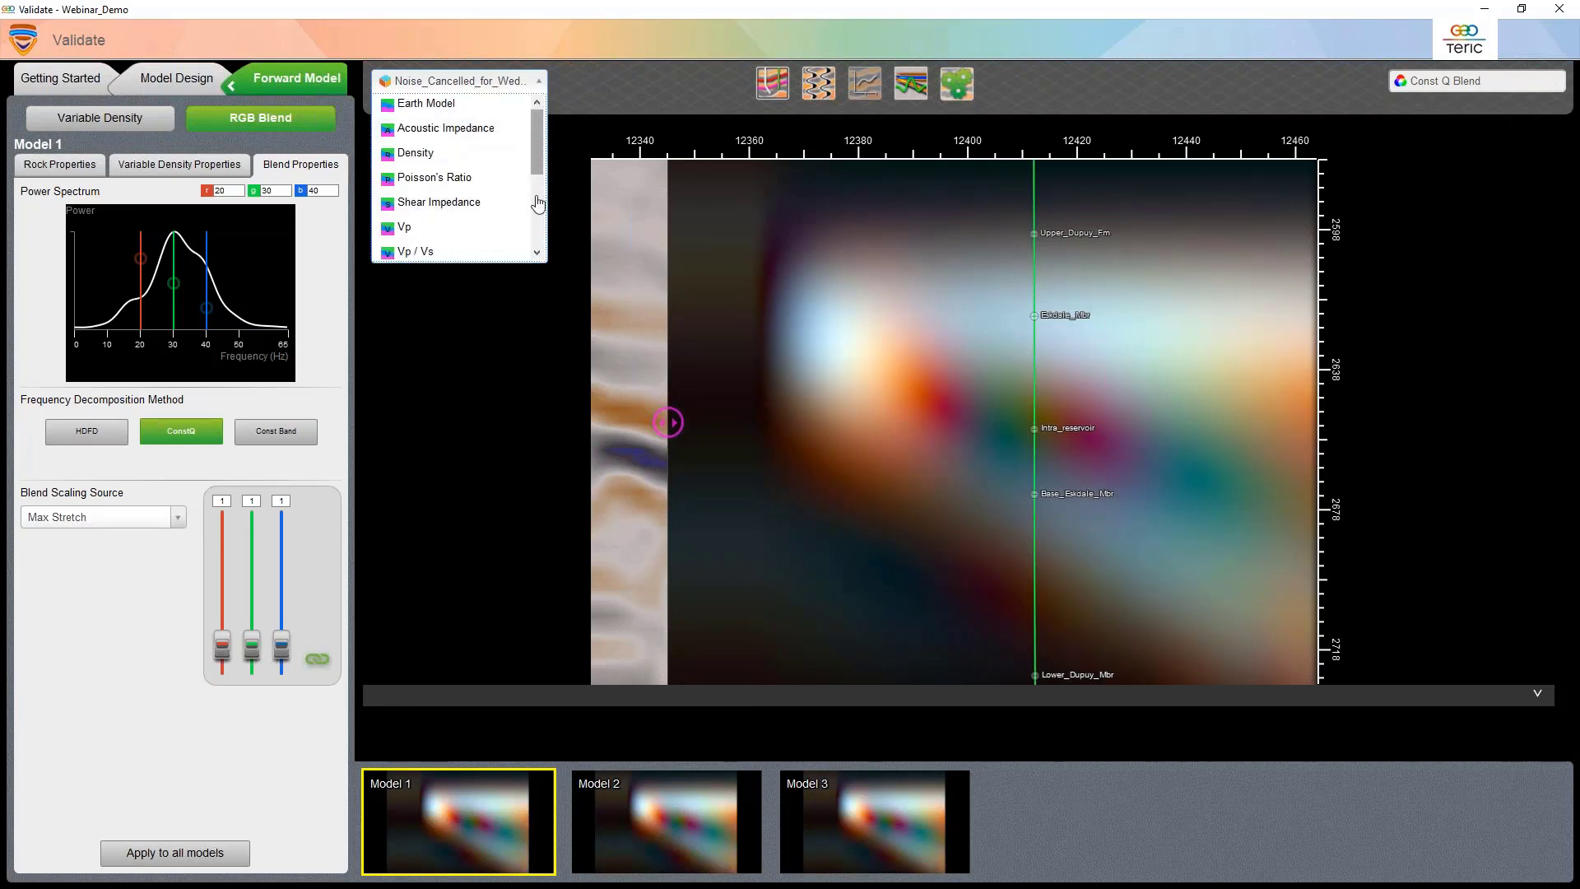
scroll(498, 205, down, 3)
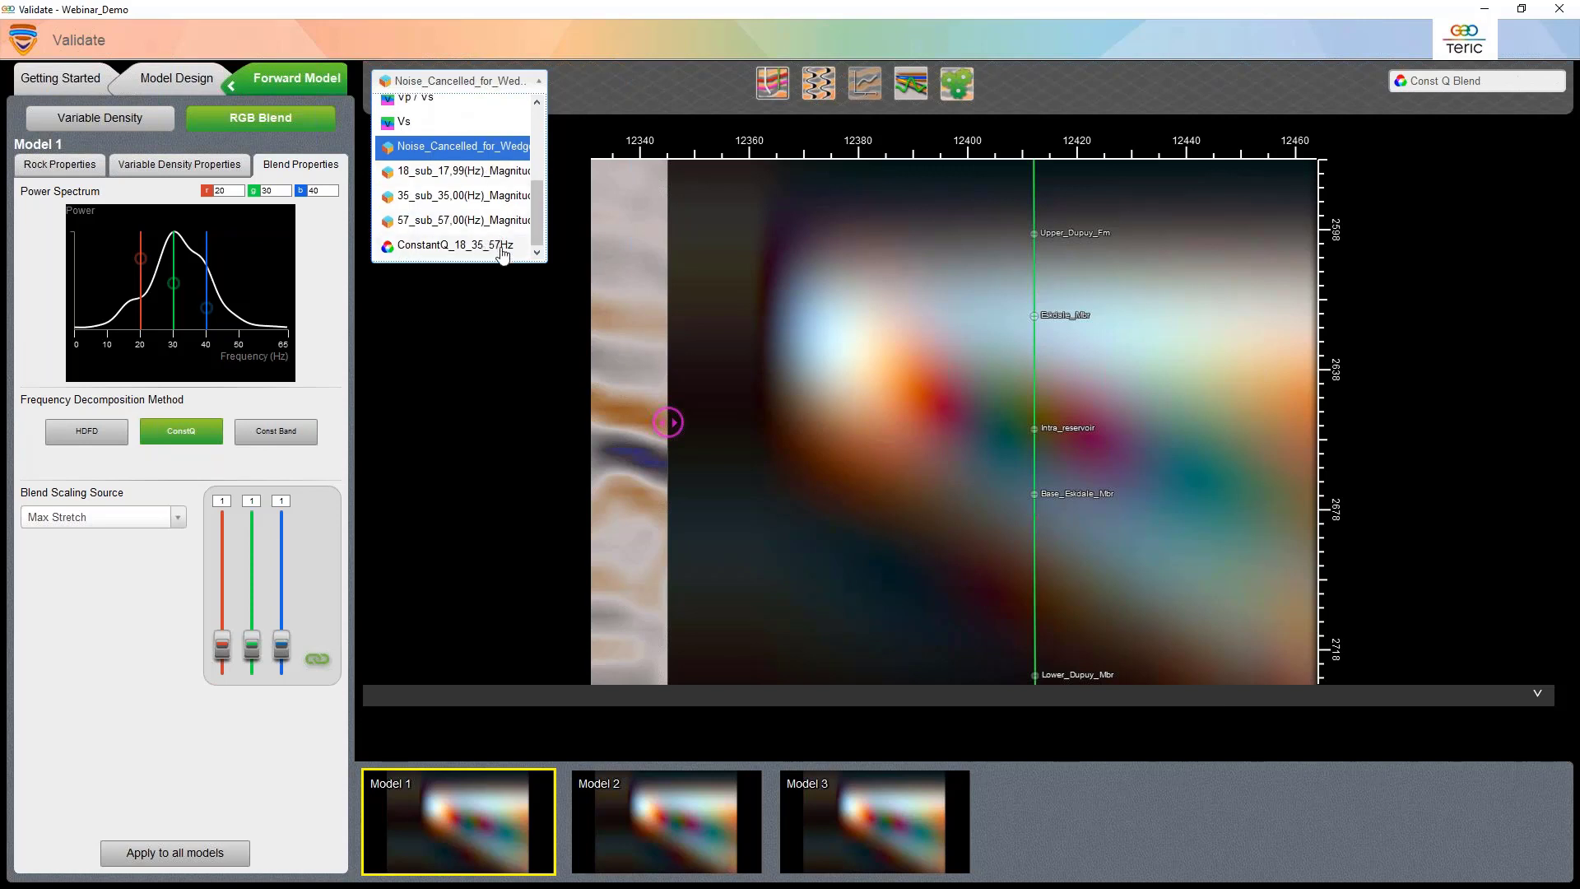
click(503, 246)
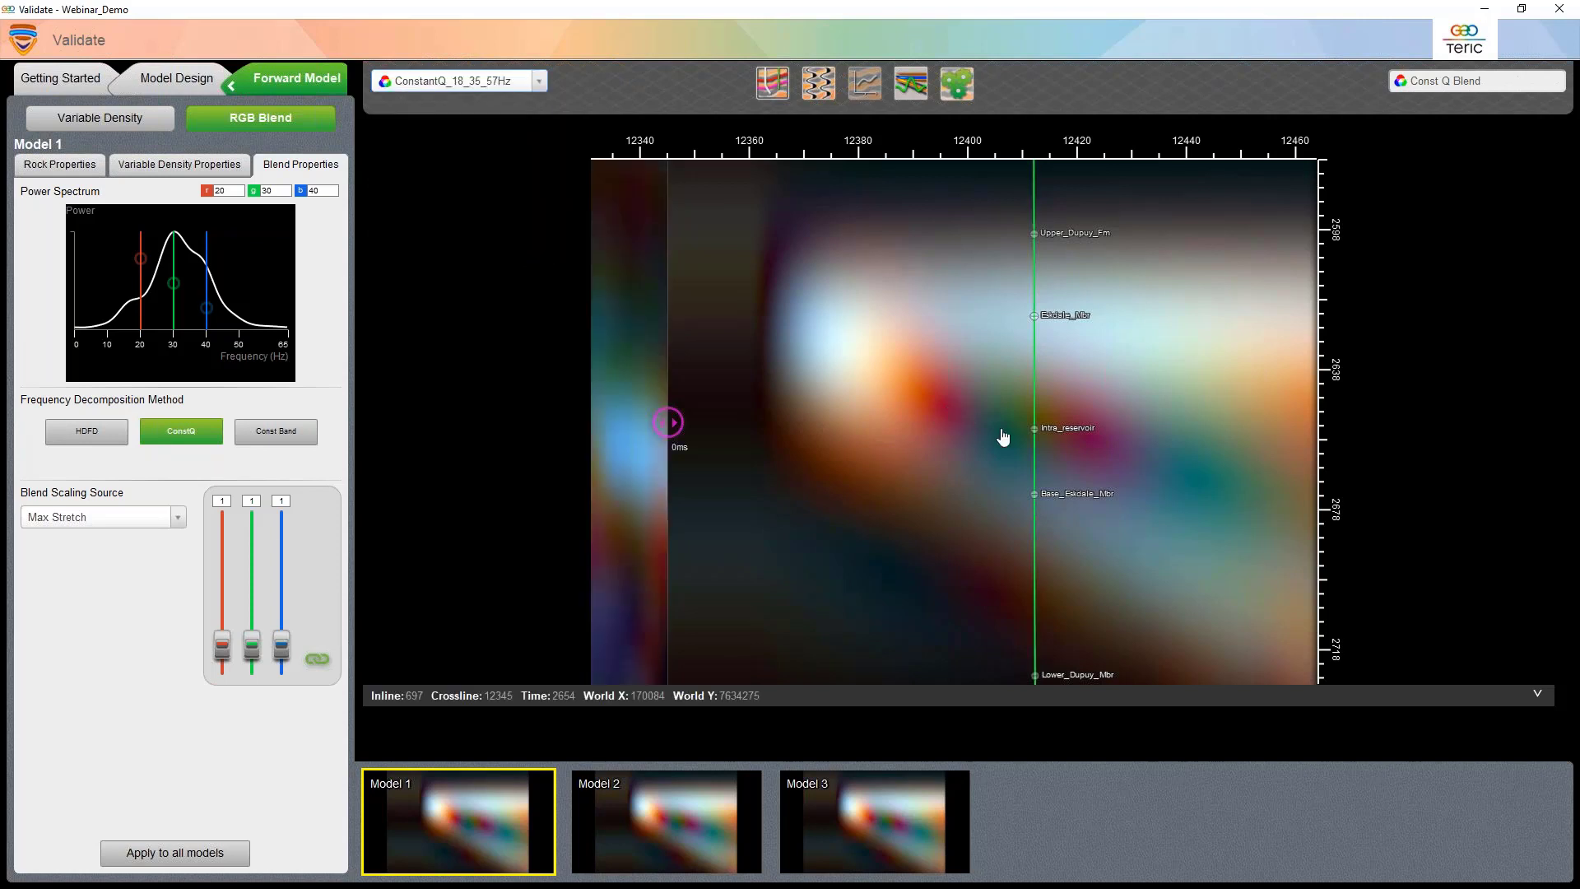
drag(1003, 437, 1316, 453)
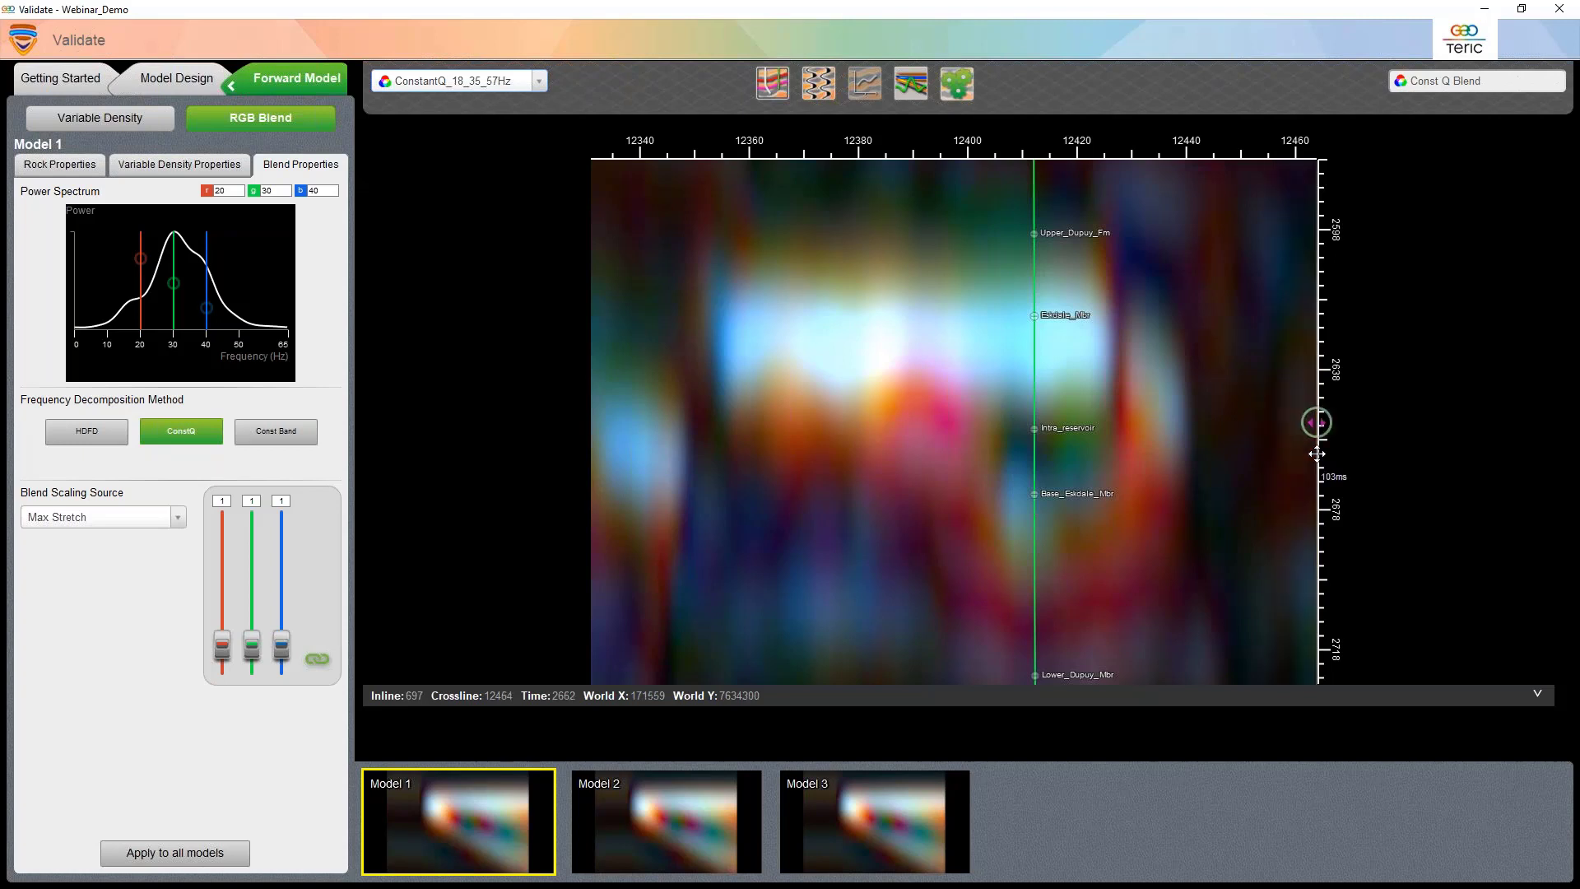
drag(1316, 454, 1293, 422)
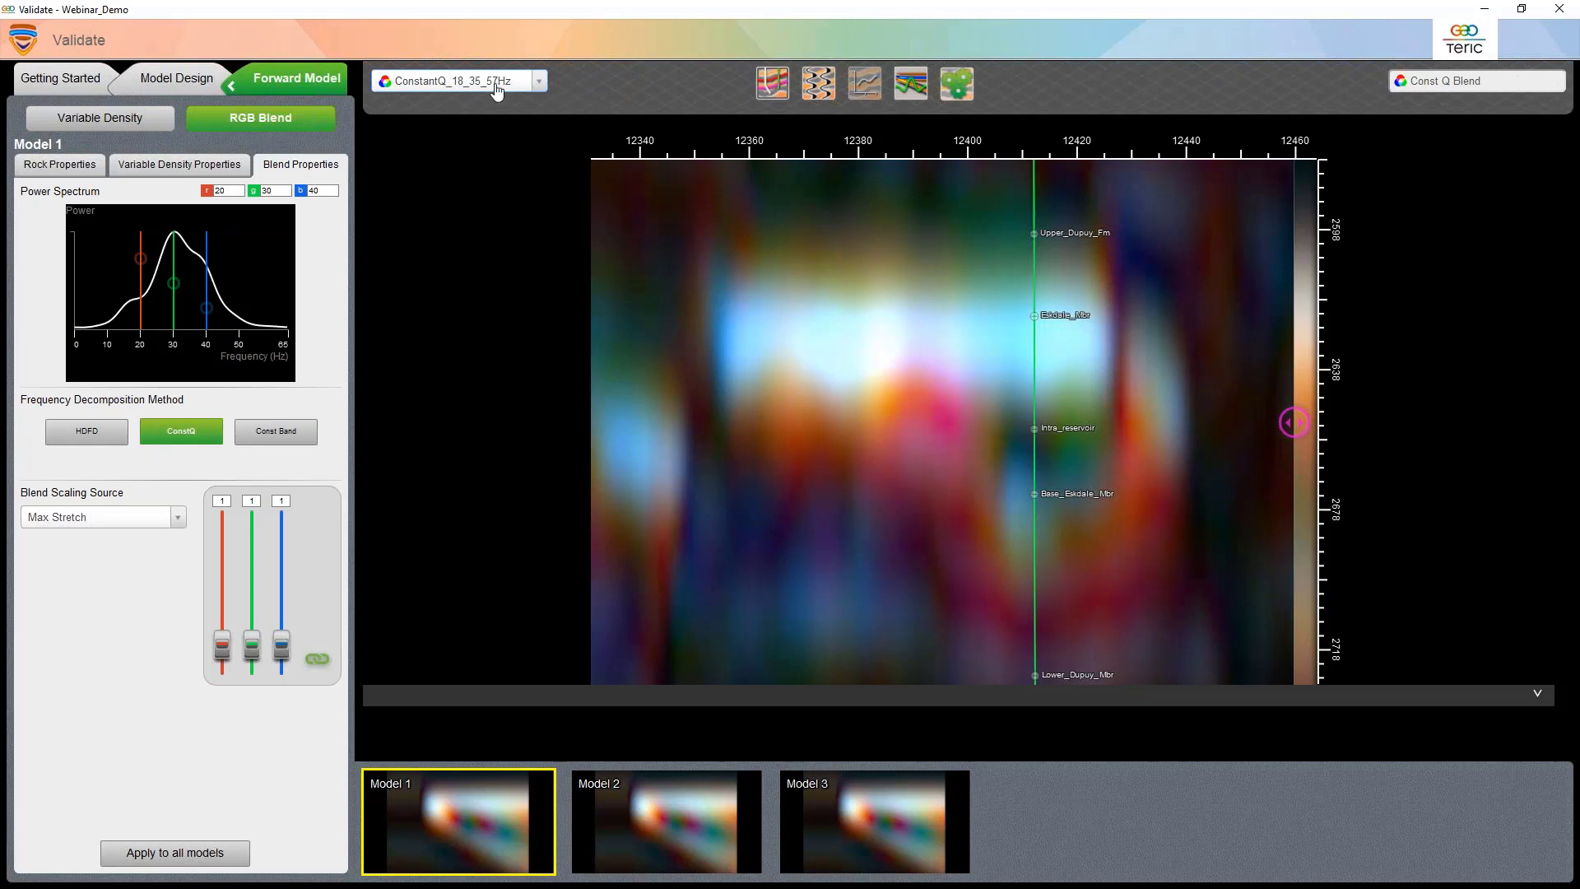
- Set the blend frequencies to 18 for red, 35 for green and 57 for blue, and uncover the updated forward model
key(Tab)
text(18)
key(Tab)
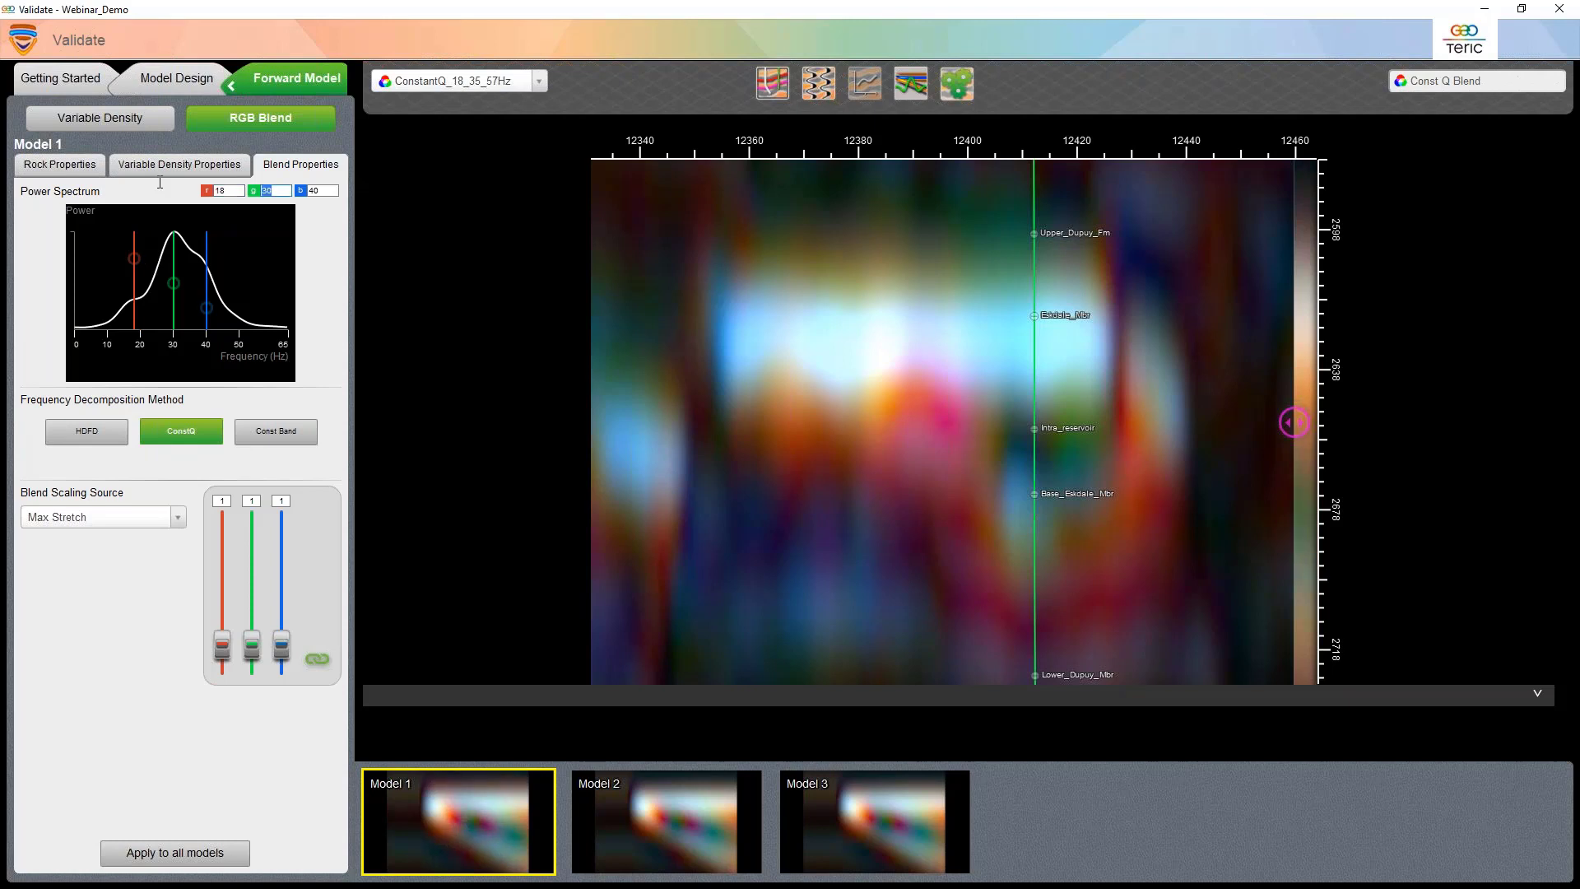
text(35)
key(Tab)
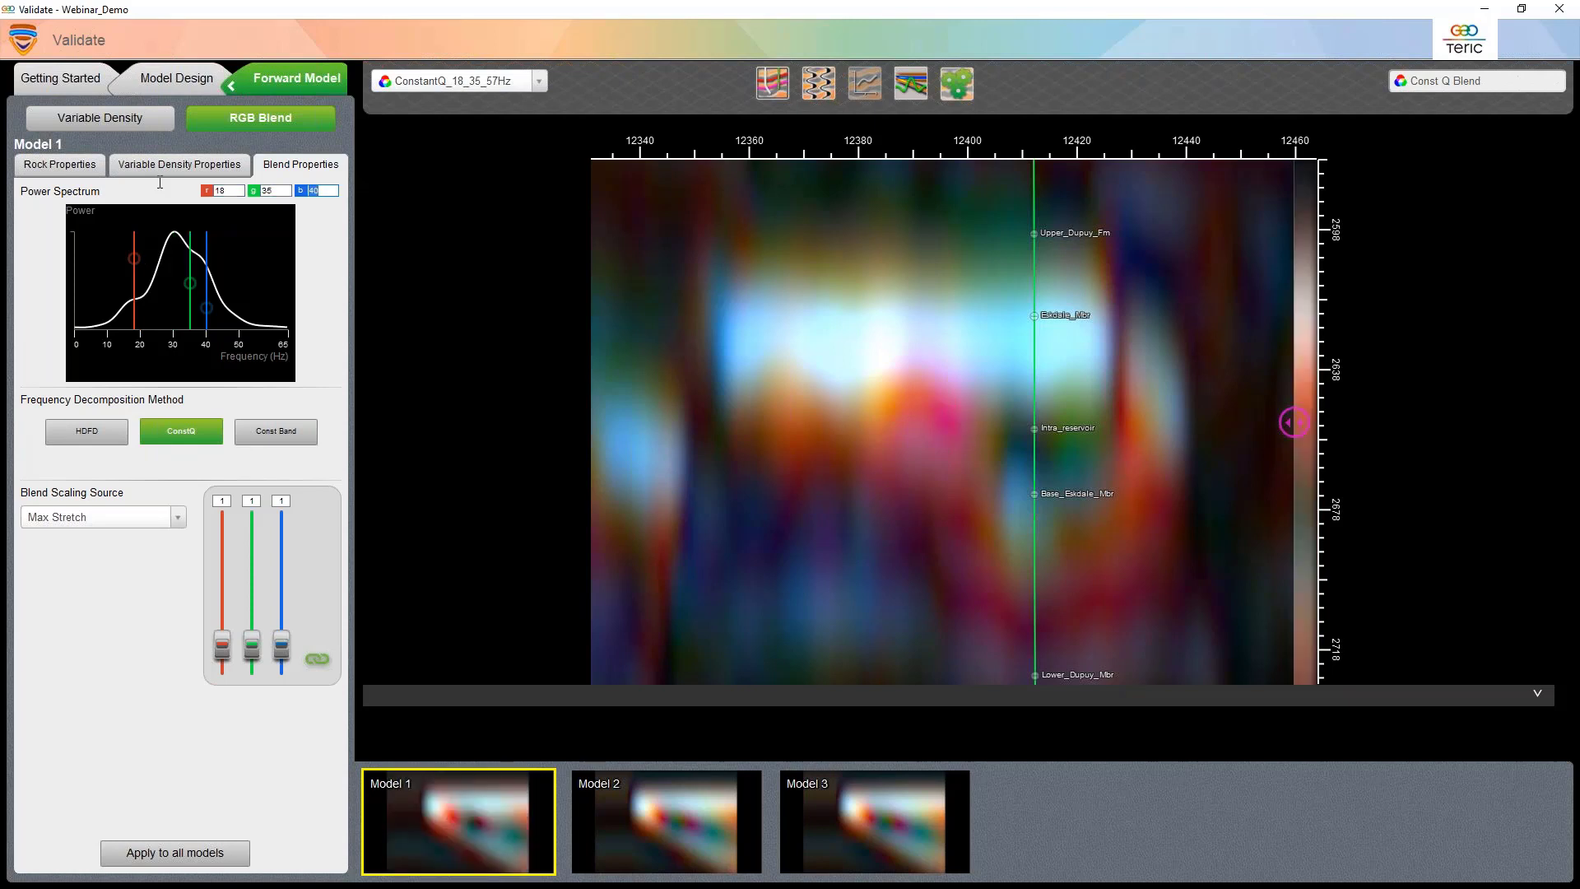
text(57)
key(Tab)
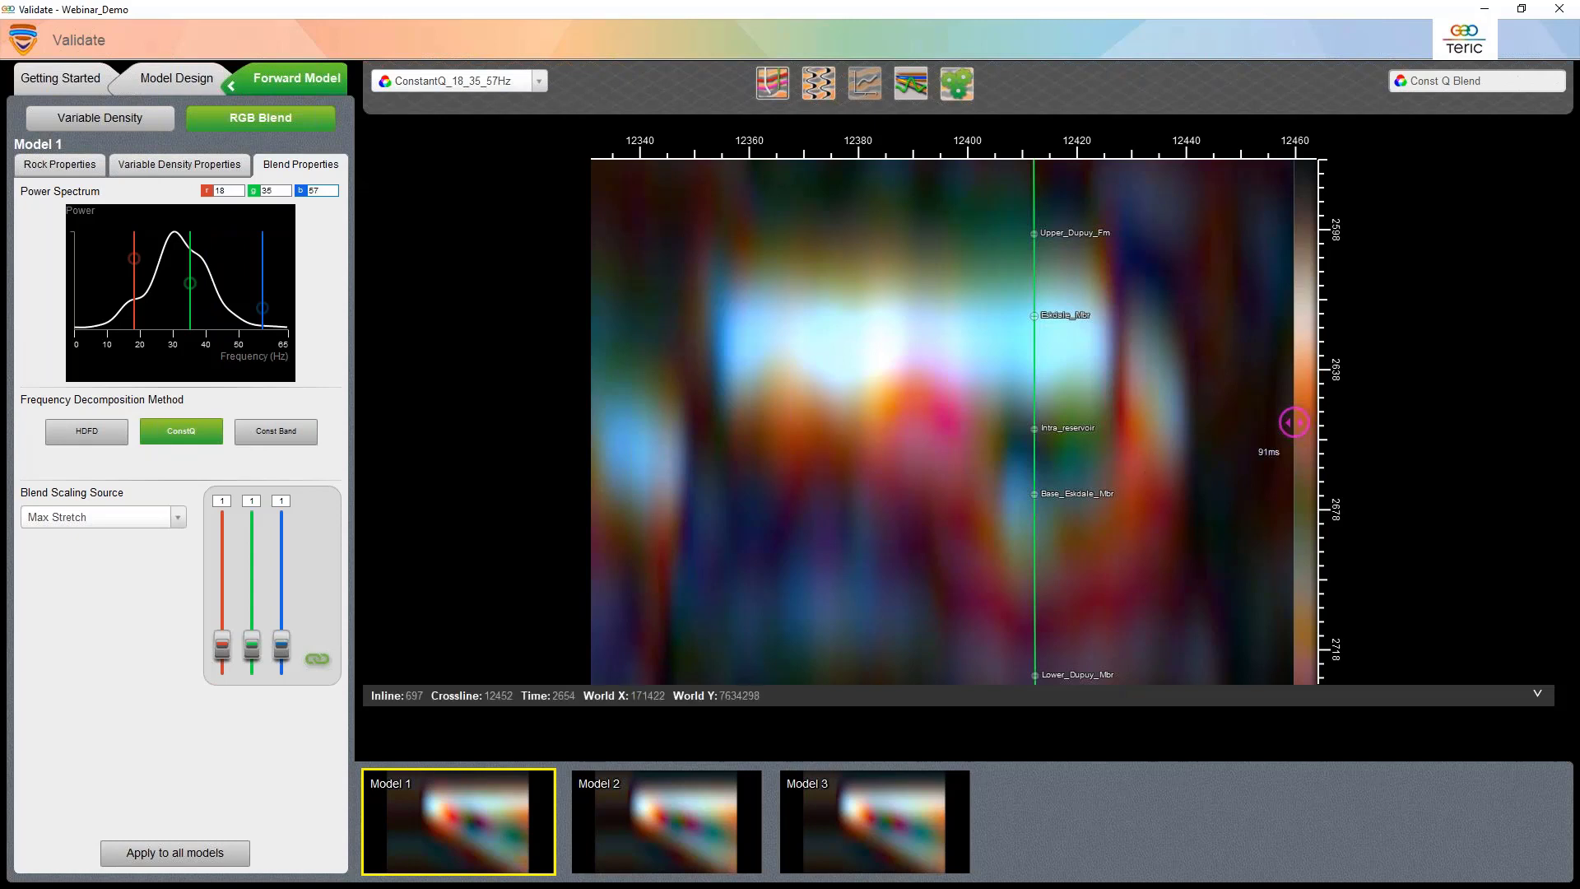
drag(1294, 422, 731, 412)
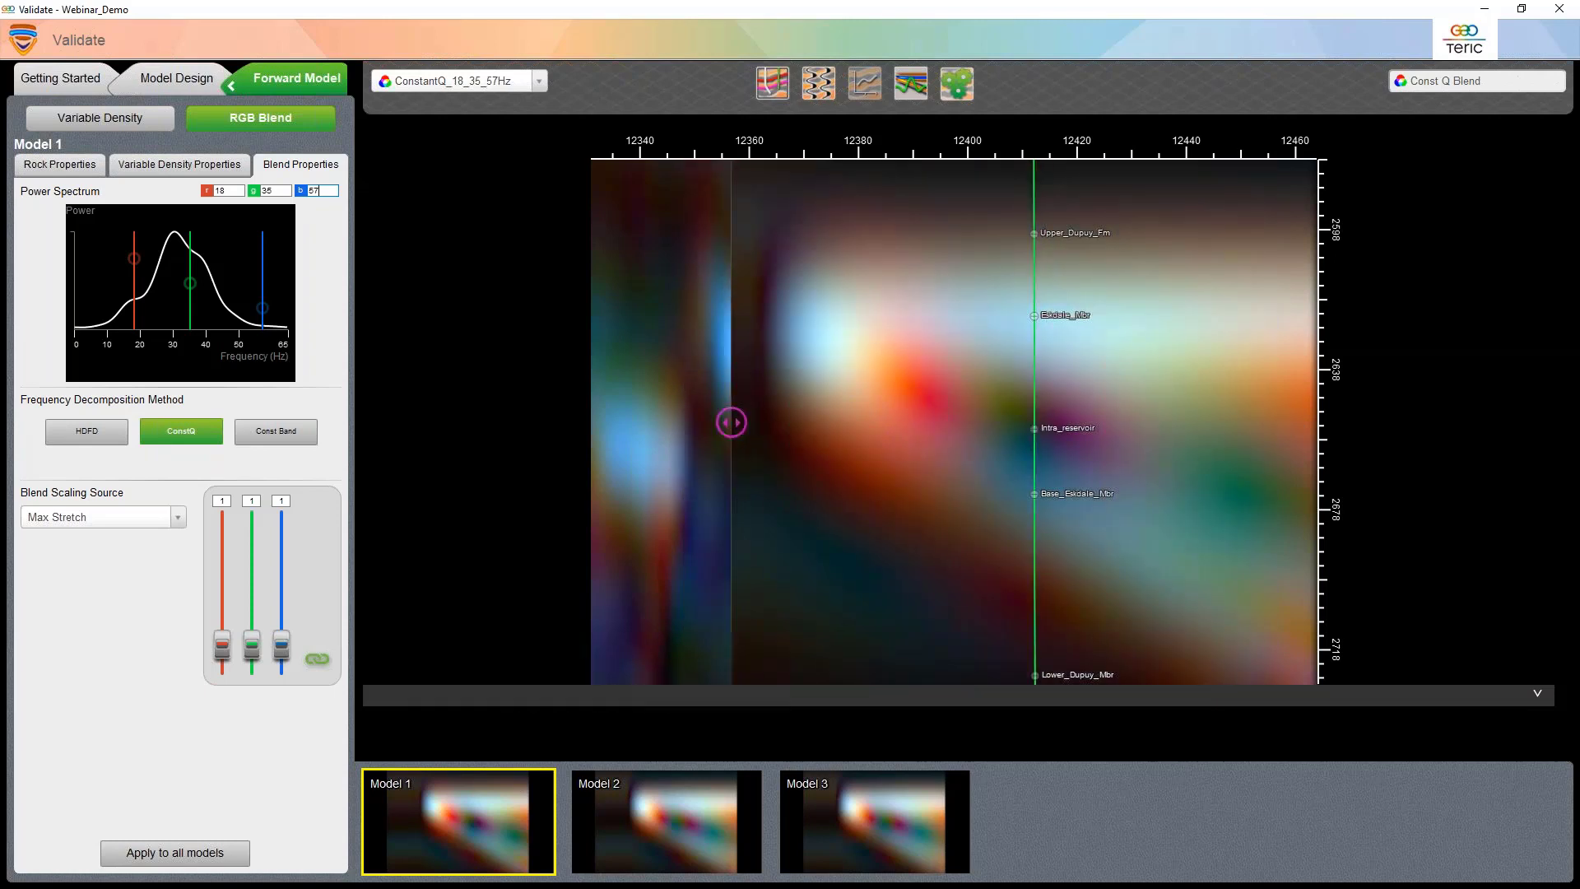
- Choose ConstantQ_18_35_57Hz as the blend scaling source
click(176, 517)
scroll(131, 688, down, 2)
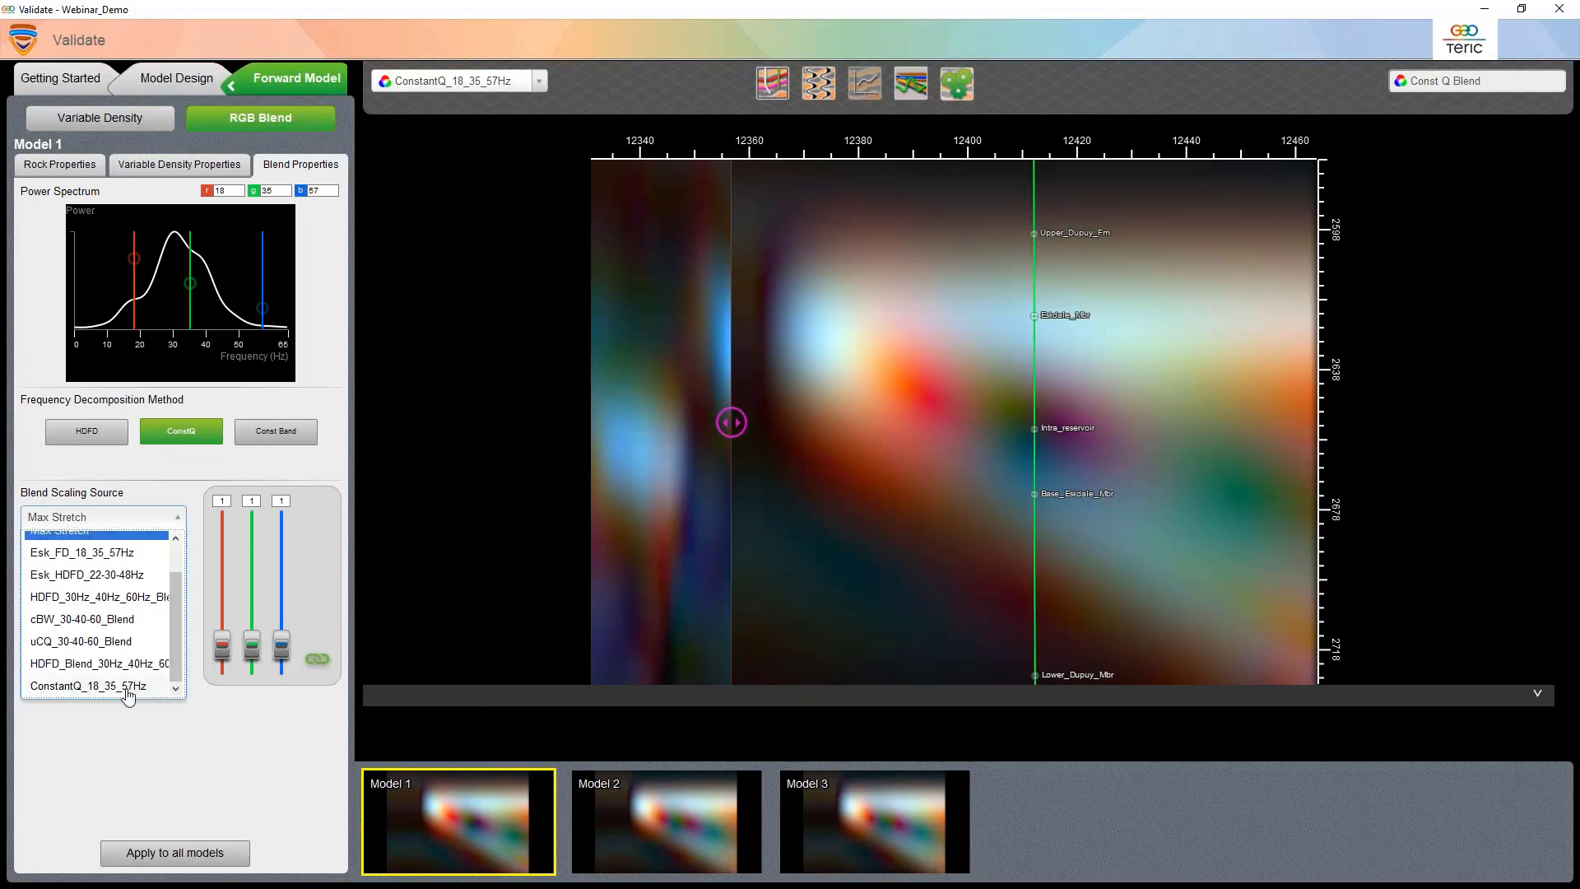
click(127, 687)
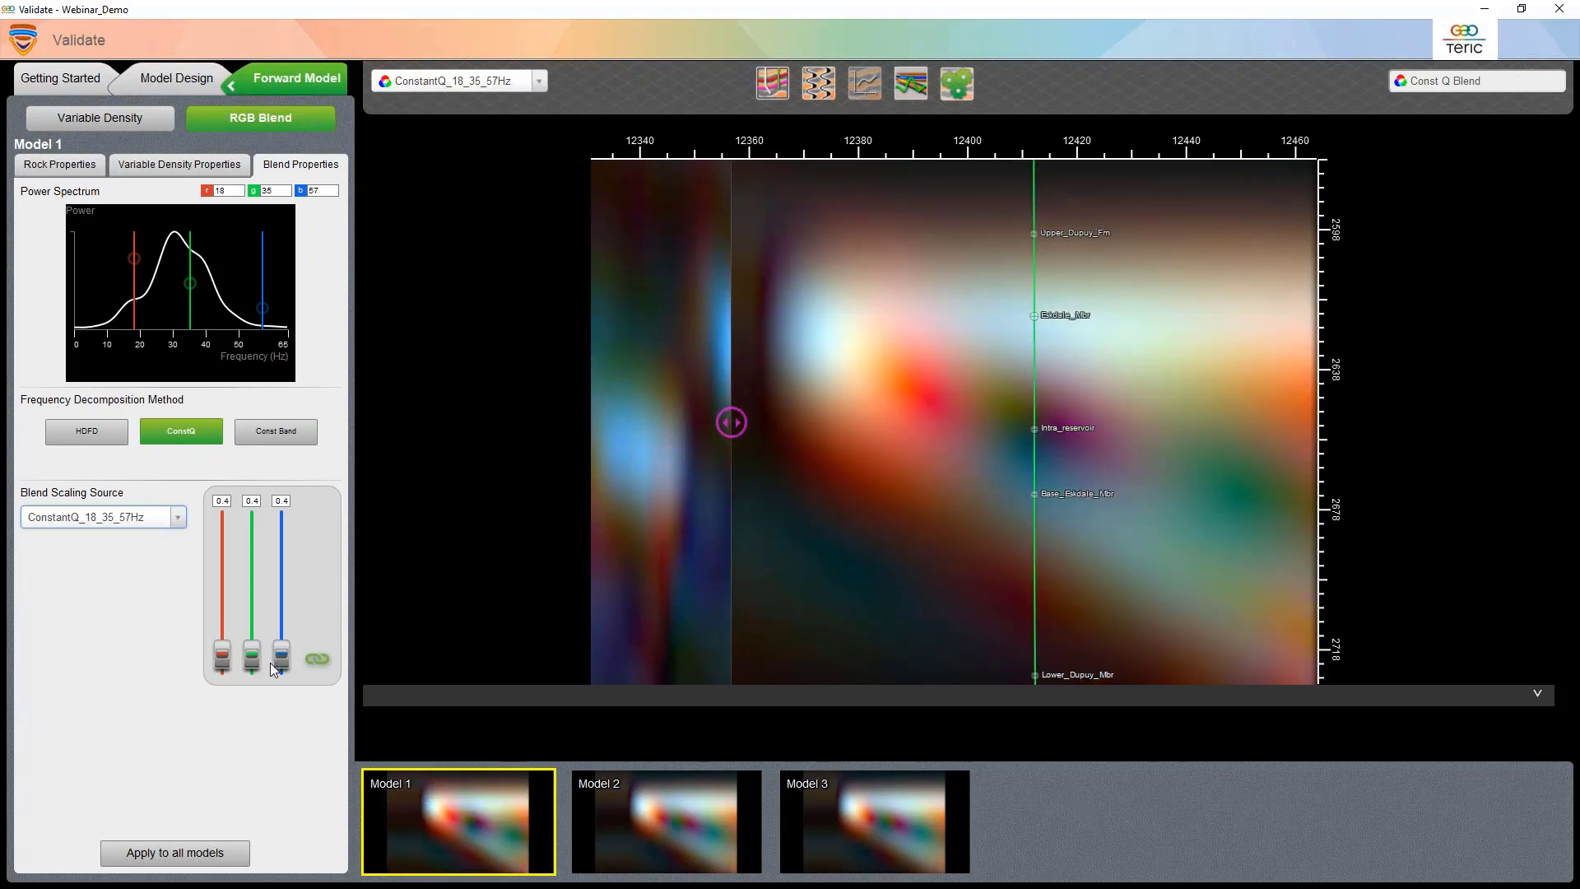
- Compare the rescaled forward-model blend with the real ConstantQ blend by sweeping the divider back and forth
drag(731, 422, 1185, 422)
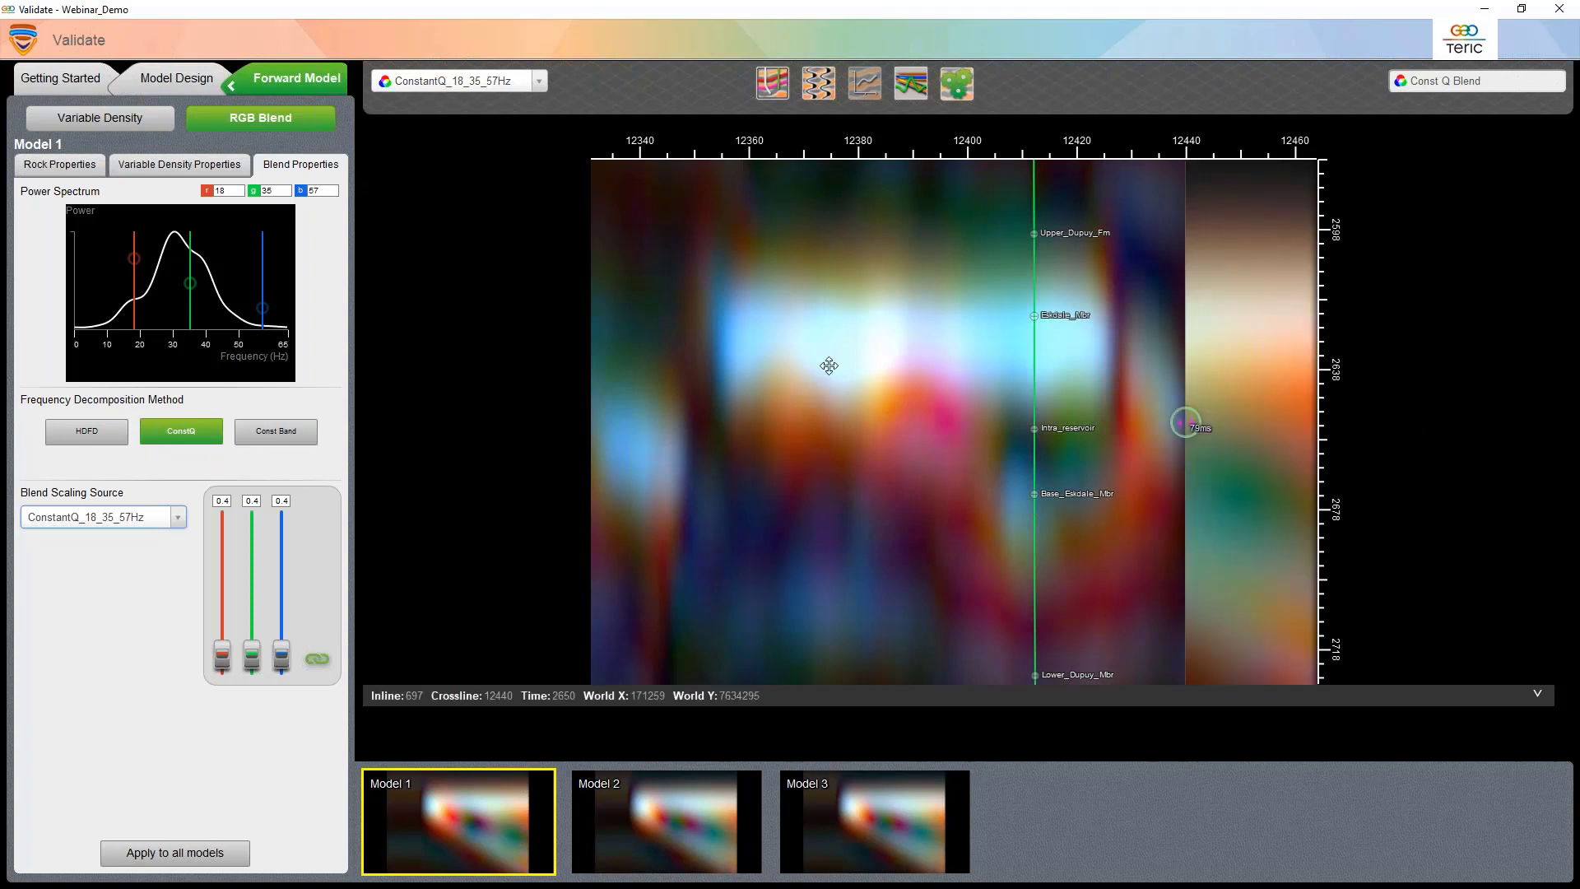
click(828, 365)
drag(692, 356, 682, 358)
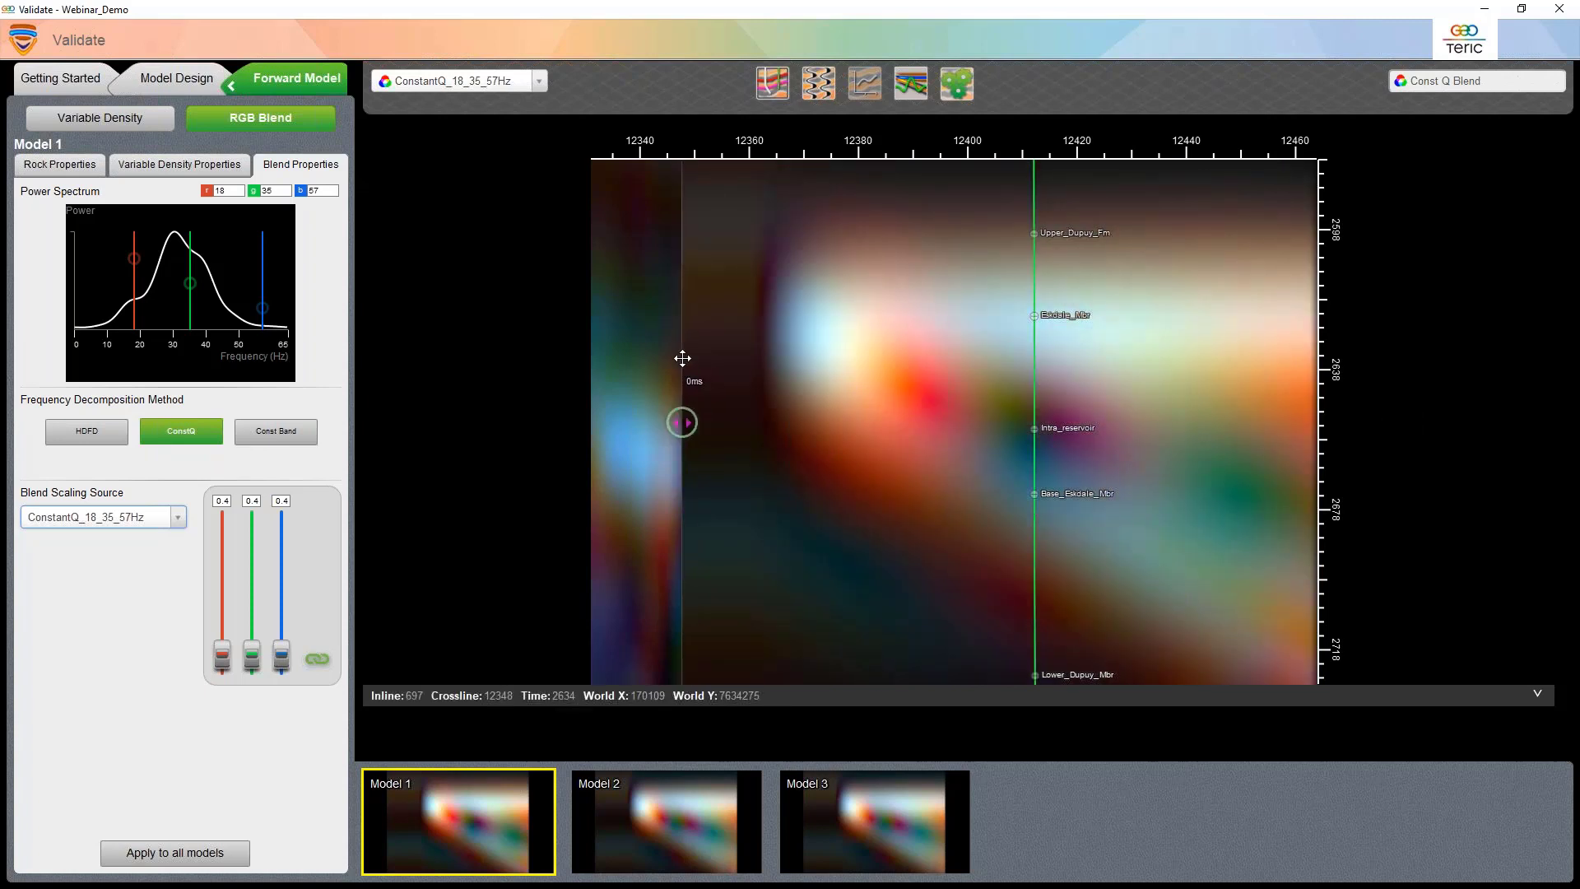
click(738, 364)
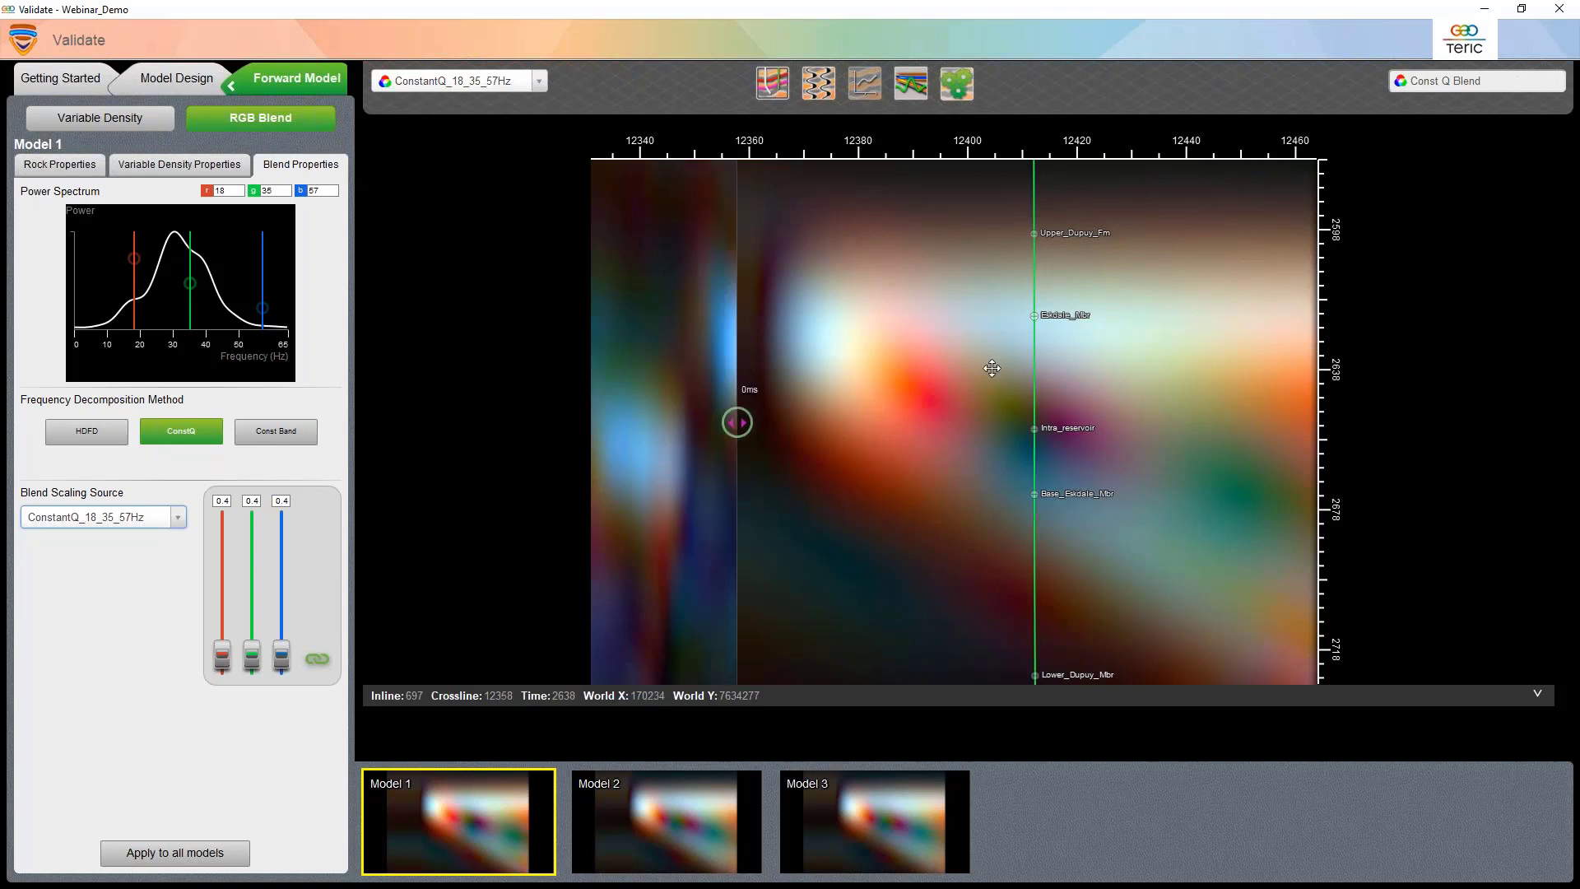
- Compare the real ConstantQ blend with the forward model up to the well, then uncover the whole modelled wedge
click(993, 368)
click(1030, 372)
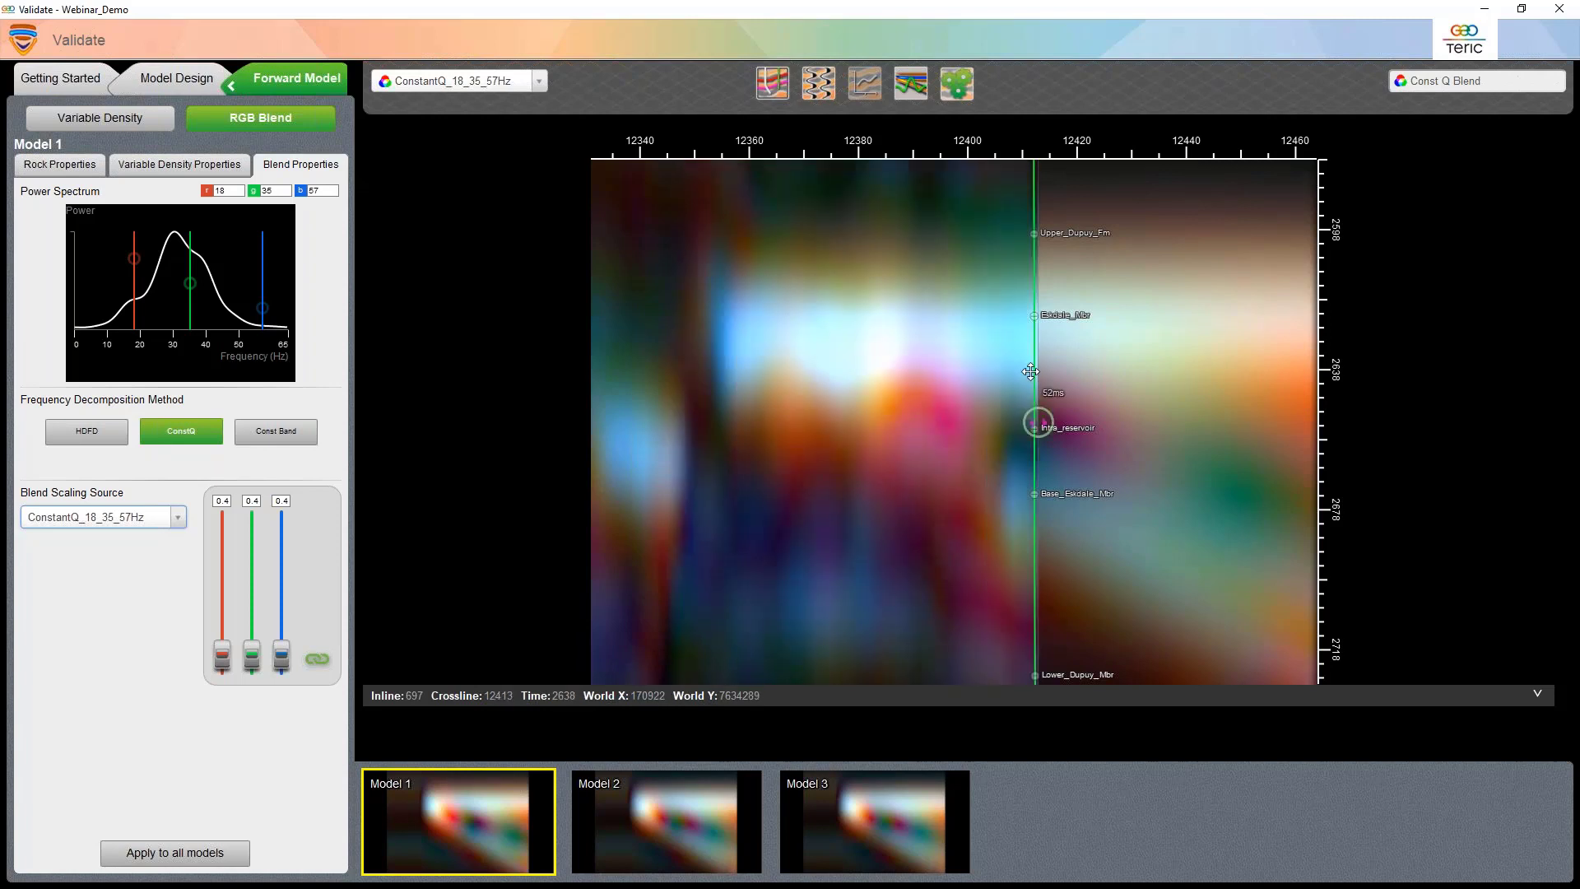
drag(1030, 372, 1036, 371)
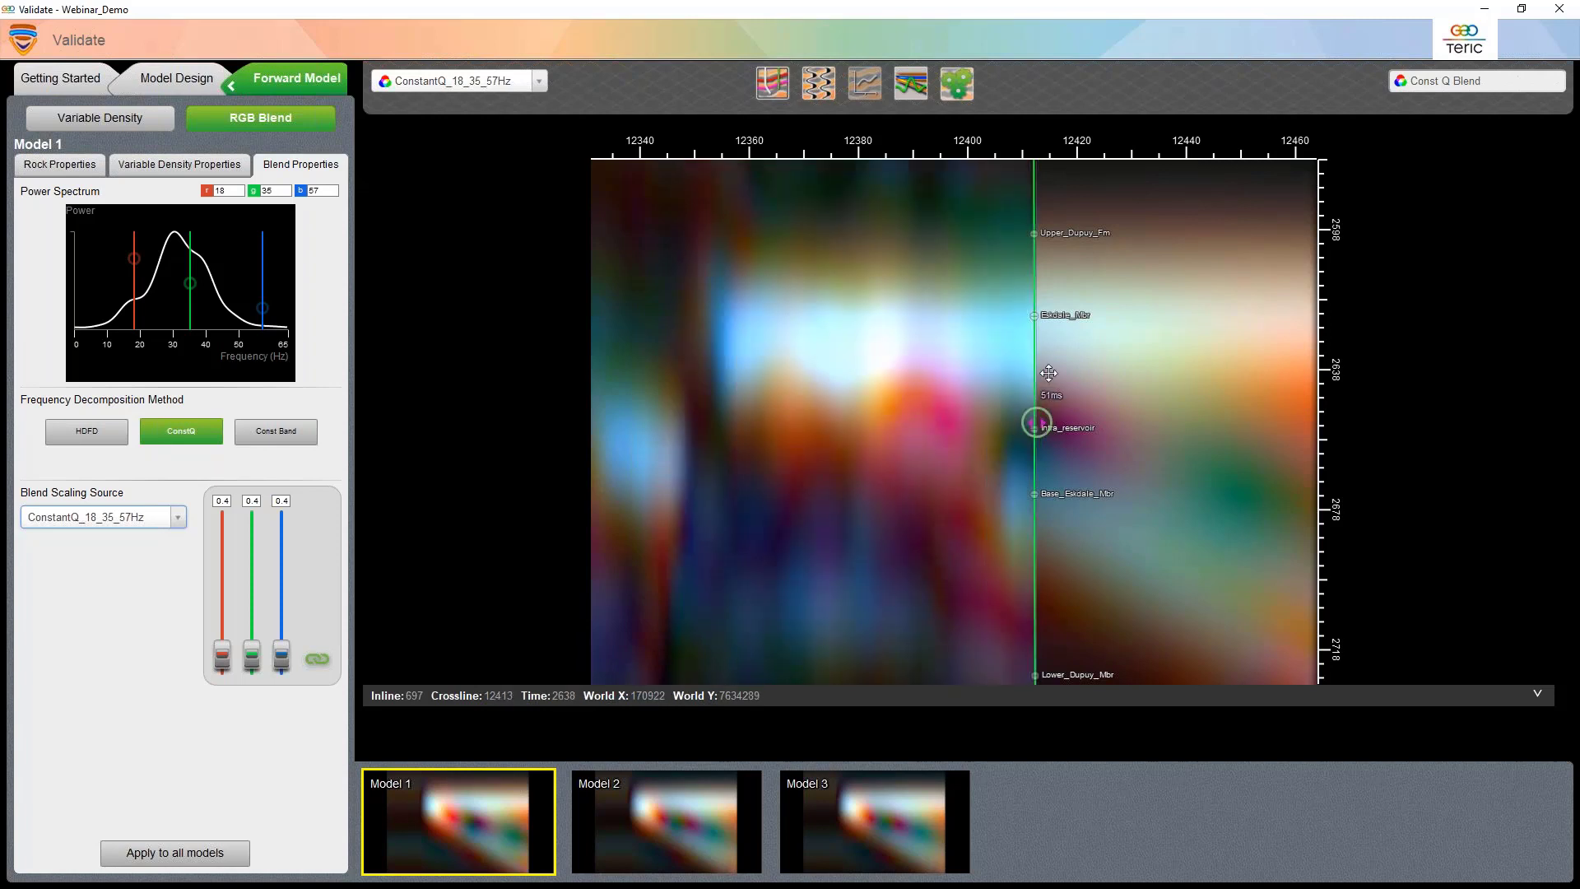
click(868, 375)
click(593, 378)
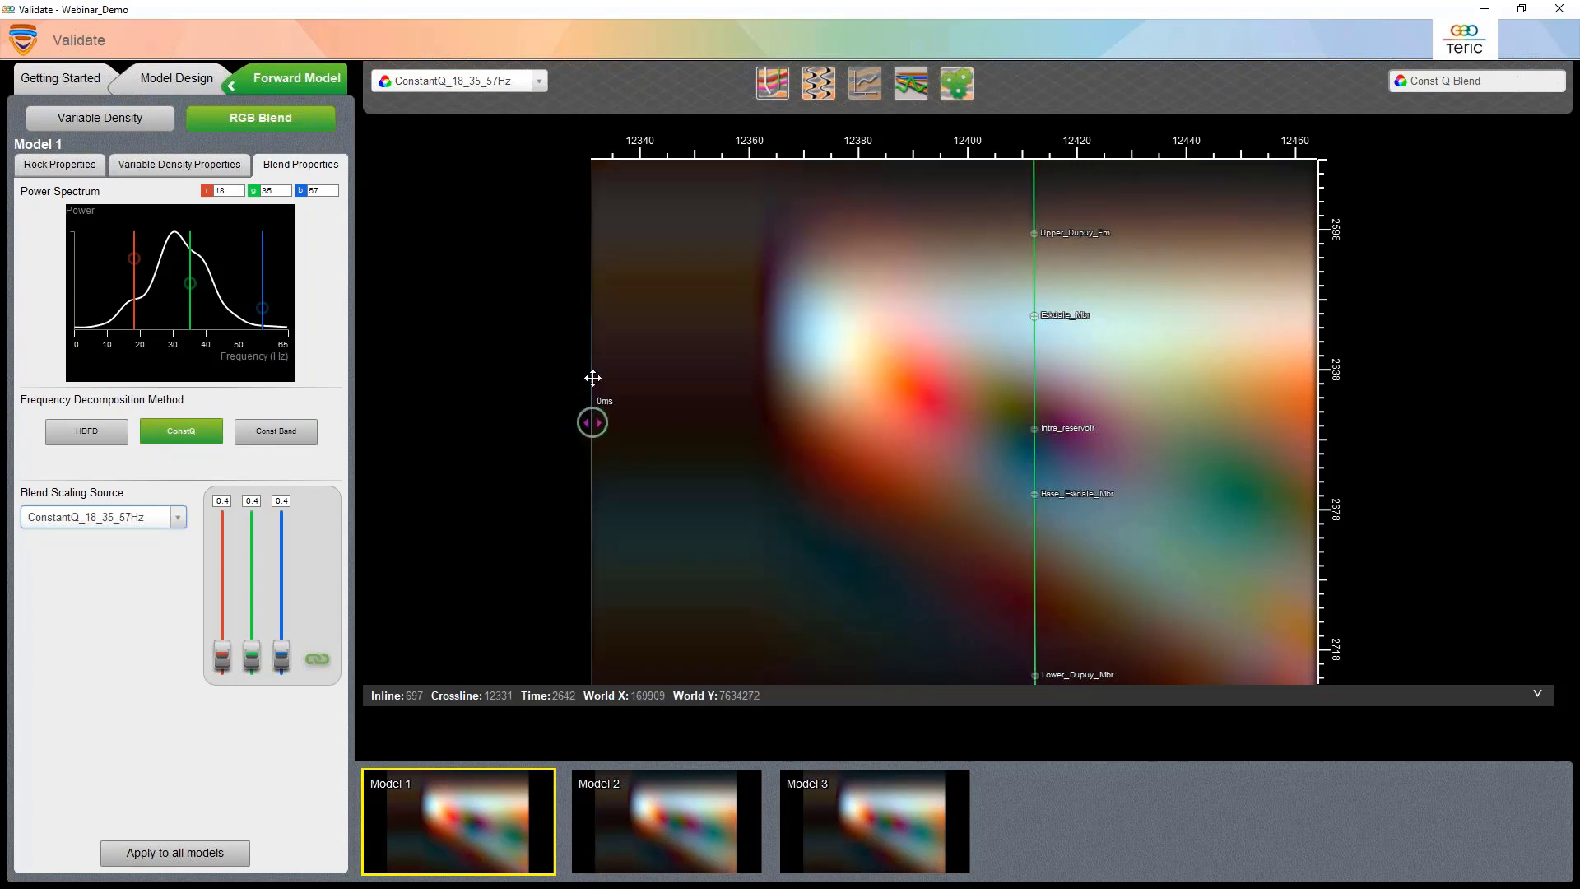
drag(593, 378, 581, 377)
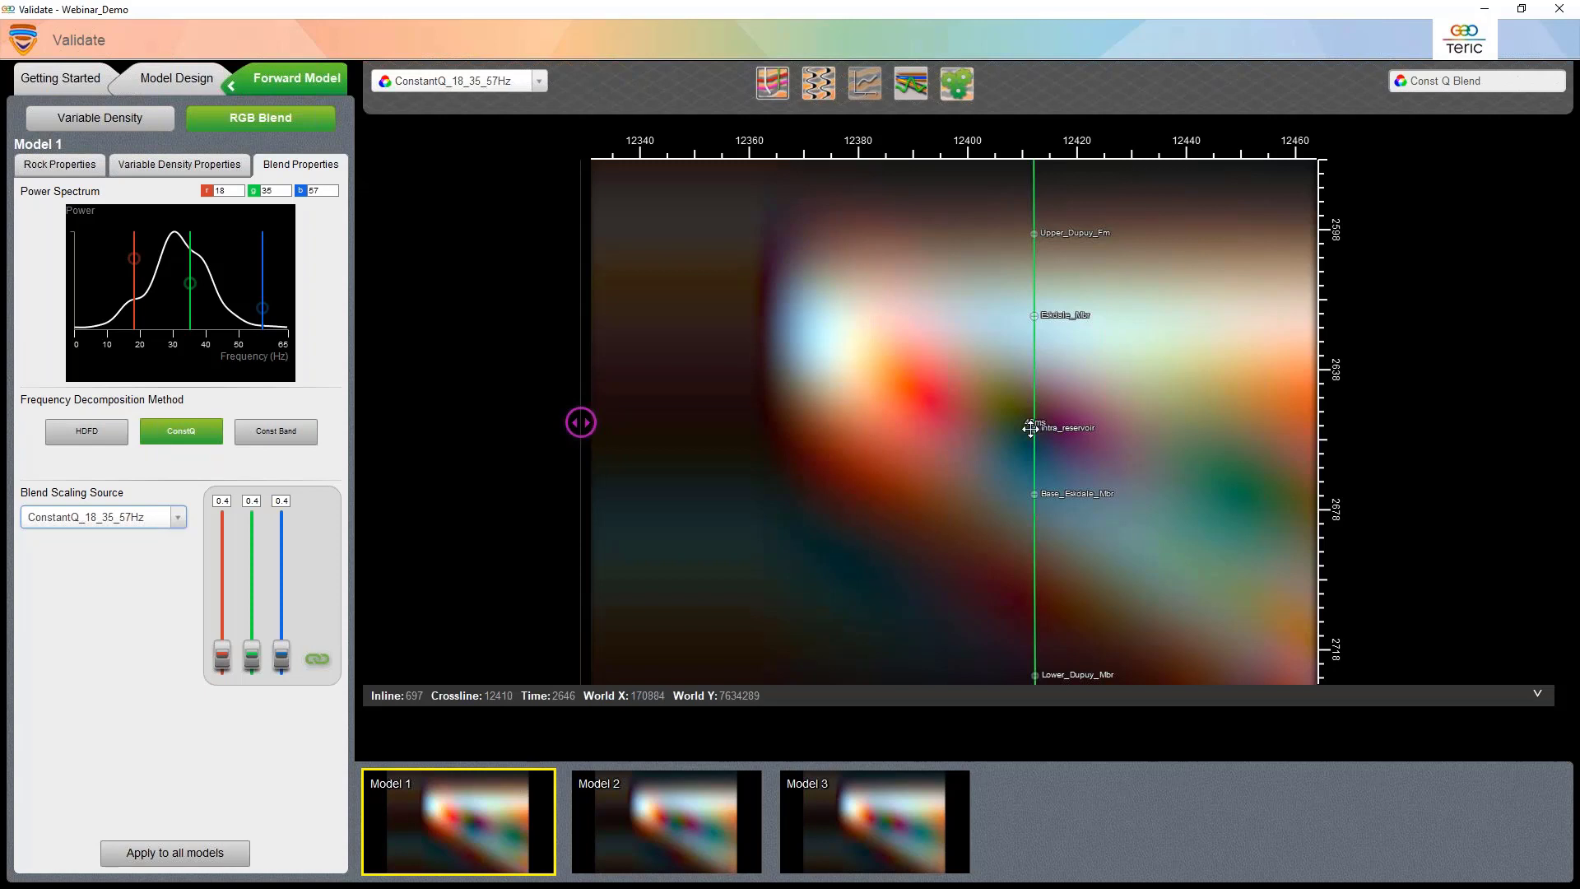
- Examine the modelled wedge around the Intra_reservoir marker and compare it with the real blend from the thin edge to just past the well
scroll(1031, 427, up, 4)
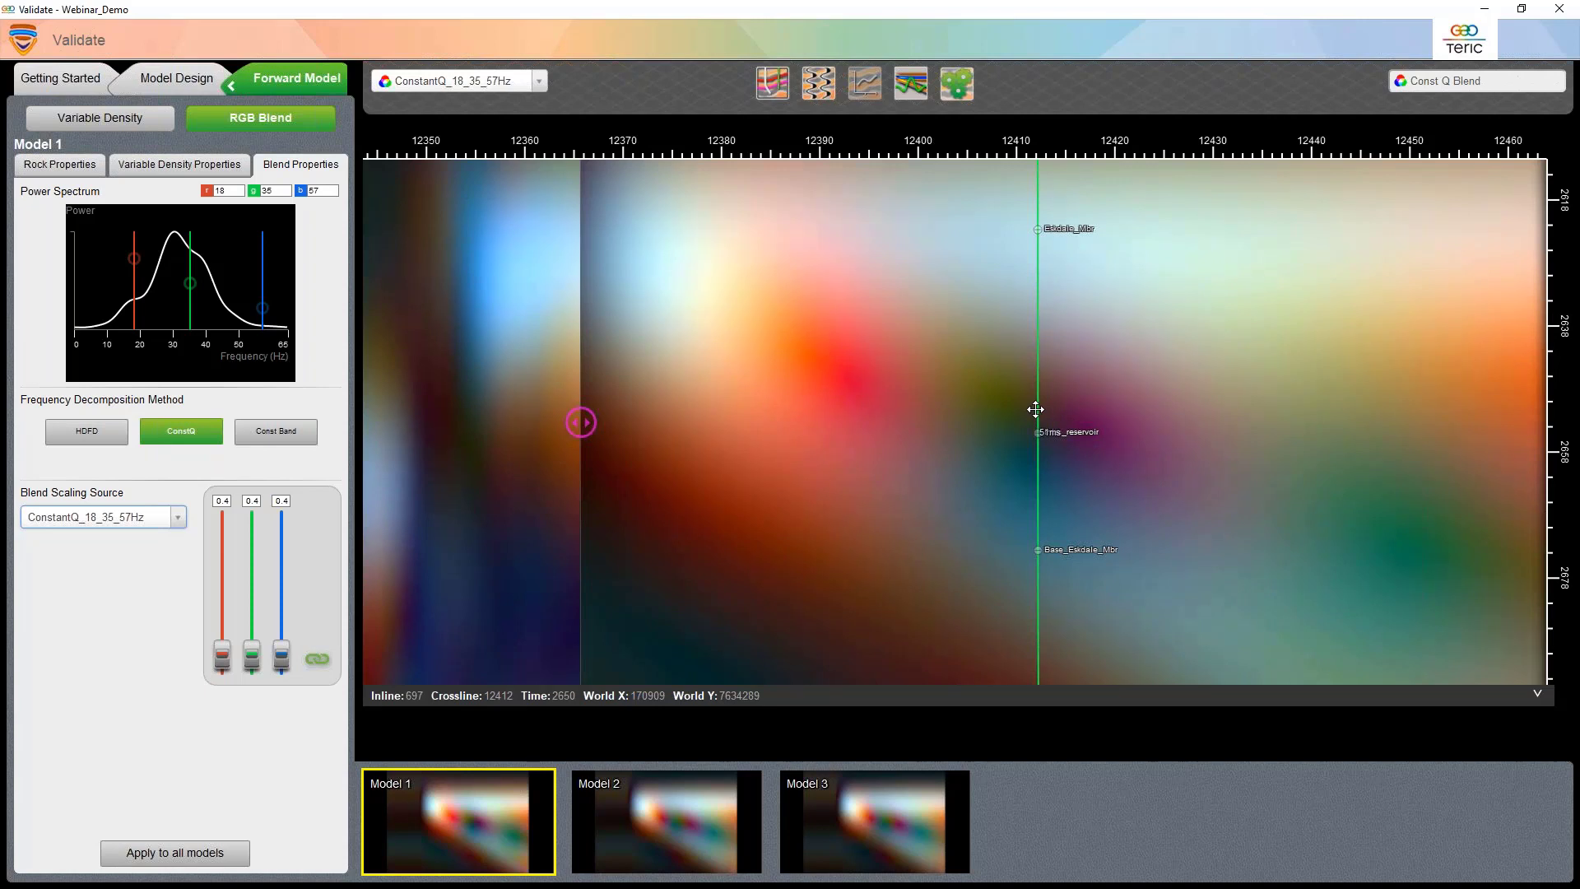
scroll(1035, 409, down, 2)
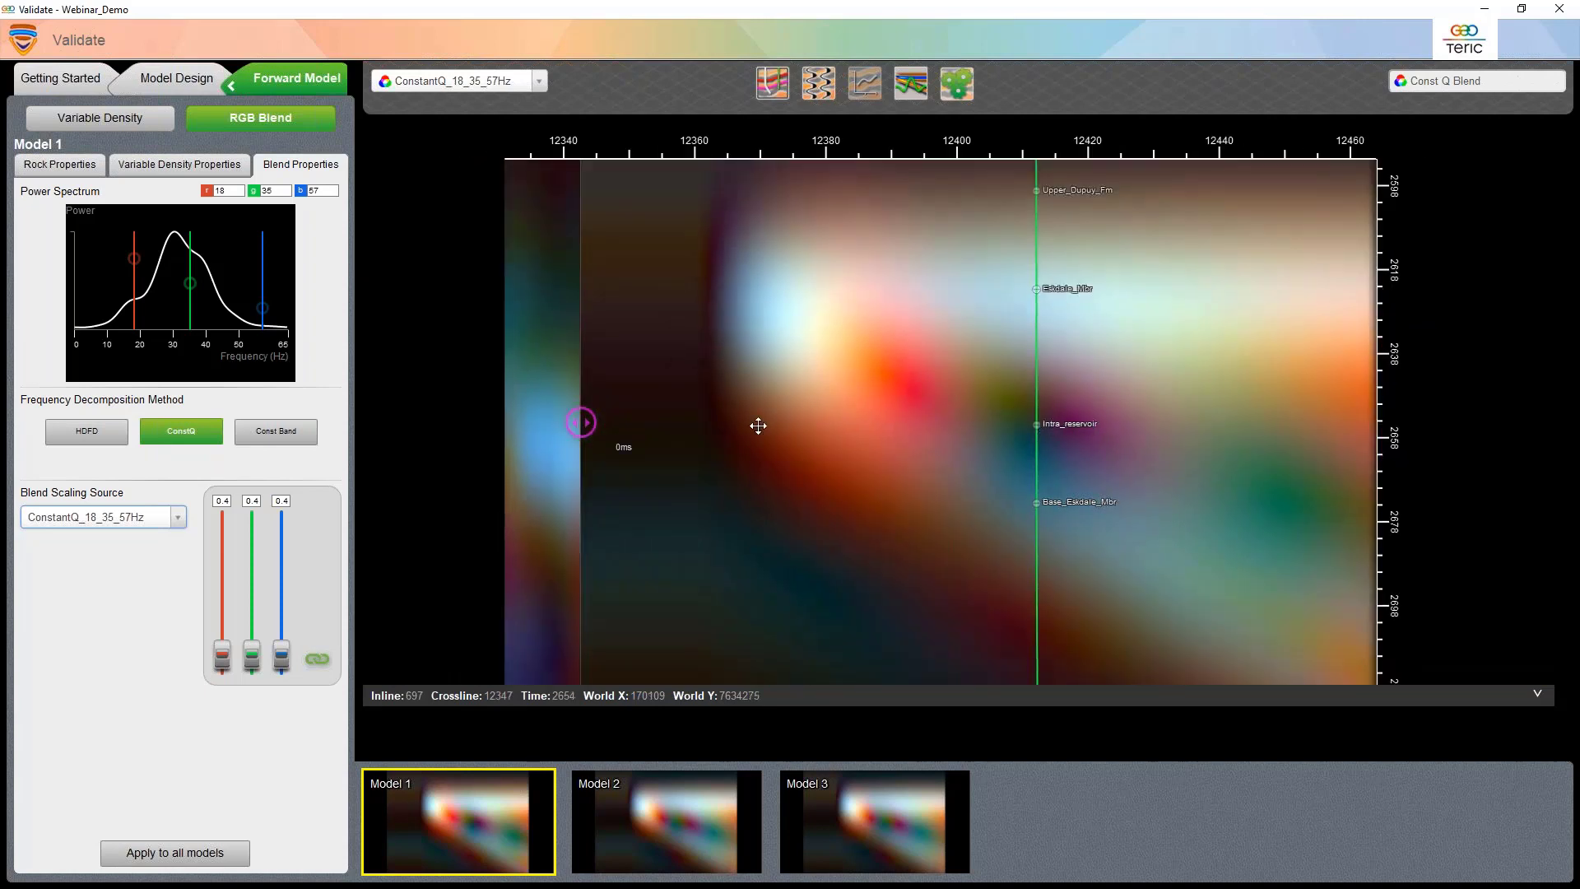
mouse_move(757, 422)
mouse_down()
mouse_move(1038, 432)
mouse_move(1010, 422)
mouse_move(1018, 483)
mouse_move(1032, 424)
mouse_move(629, 422)
mouse_up()
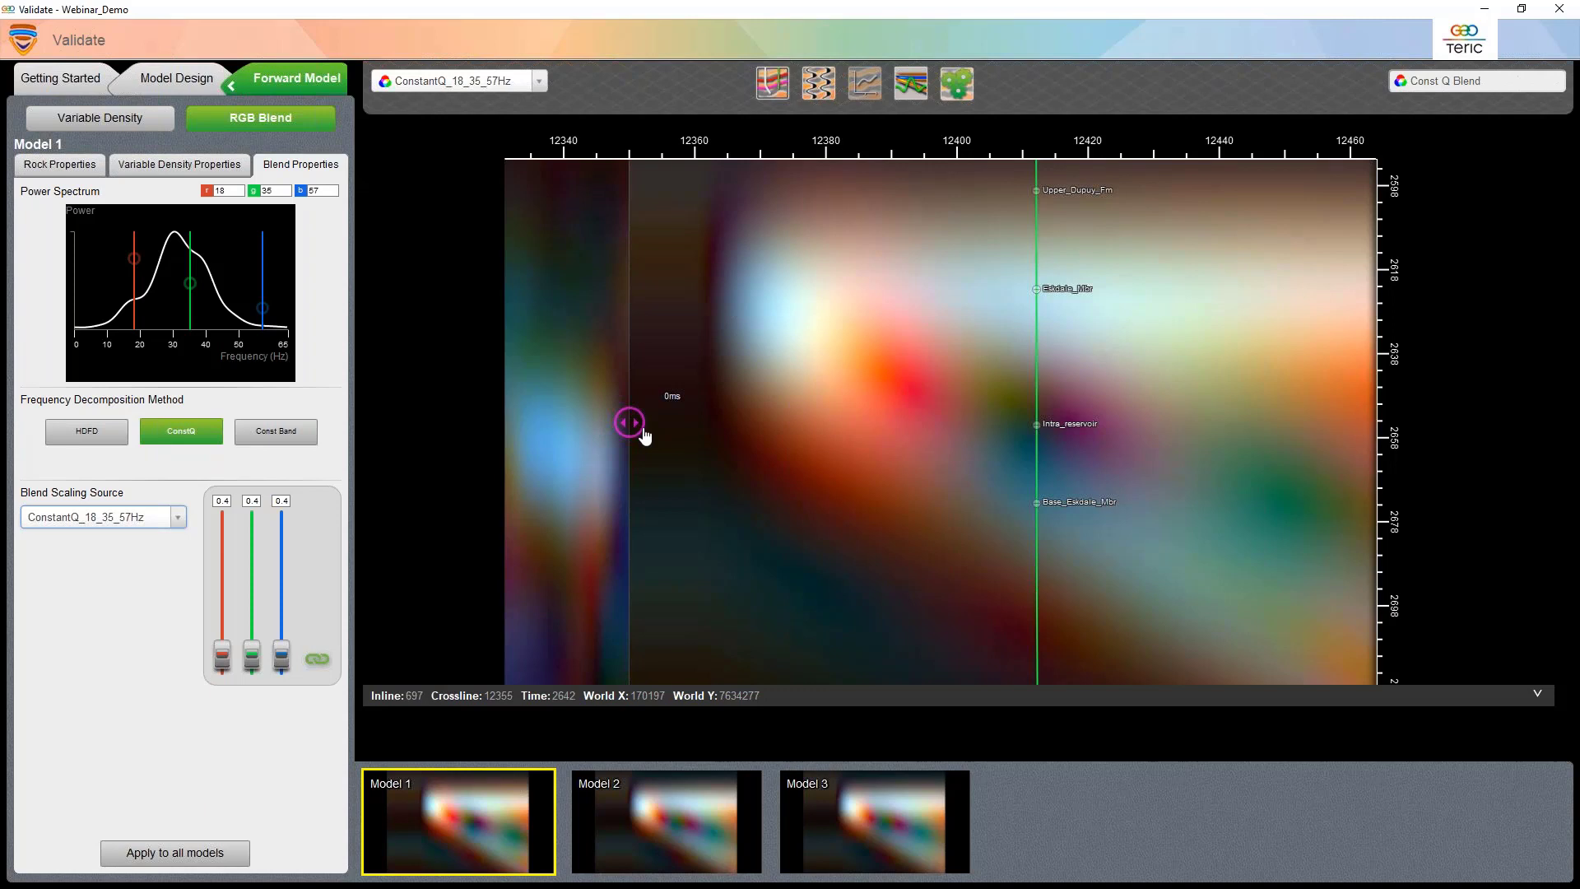
drag(642, 428, 1118, 423)
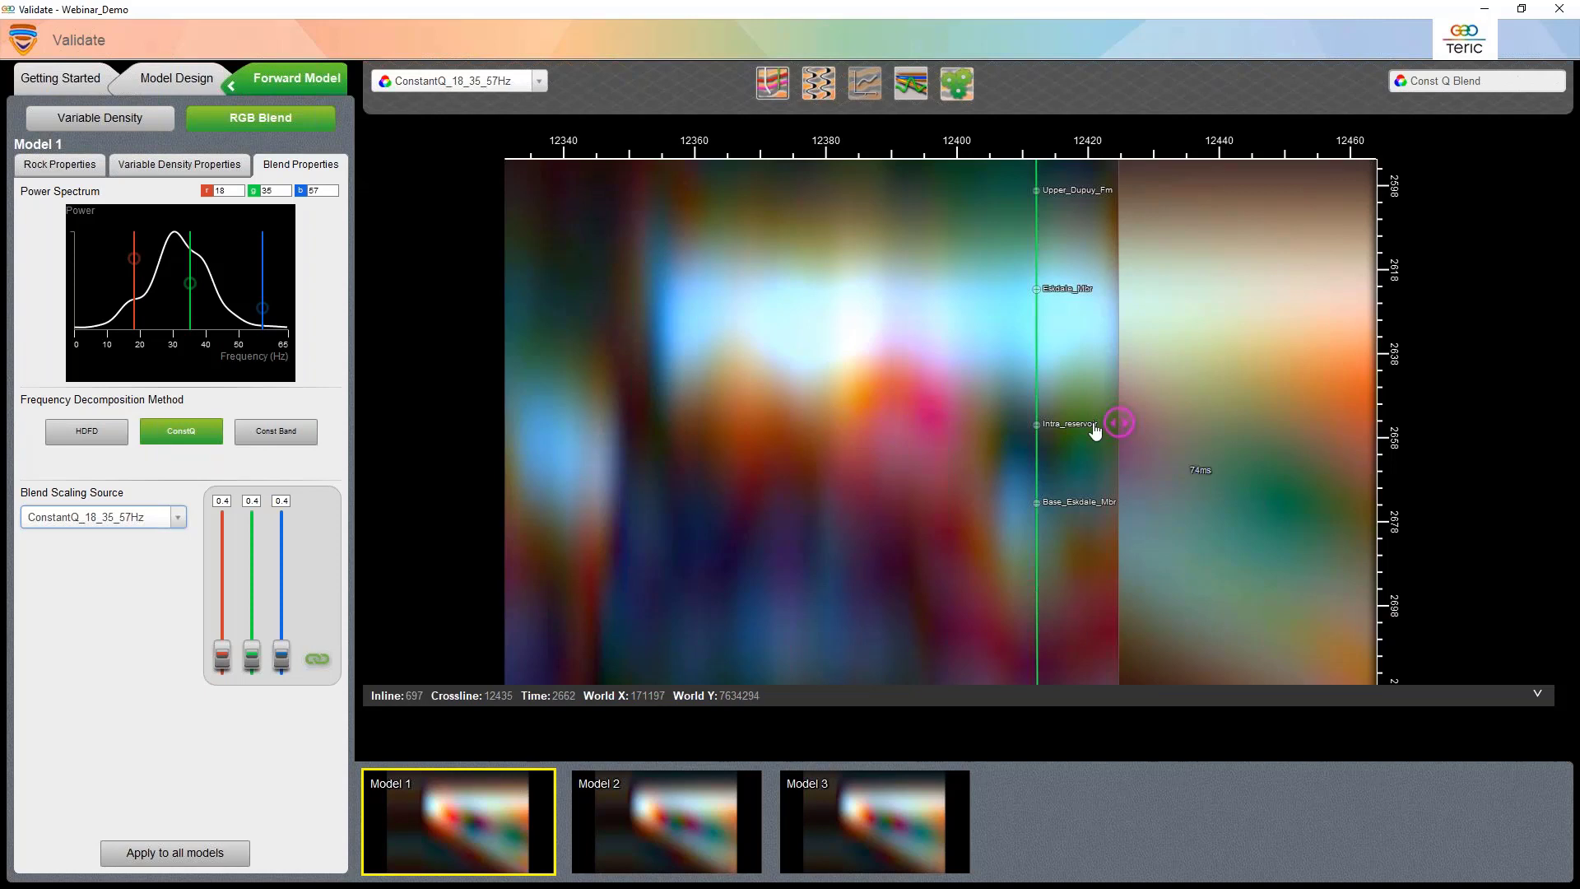
drag(1117, 422, 564, 422)
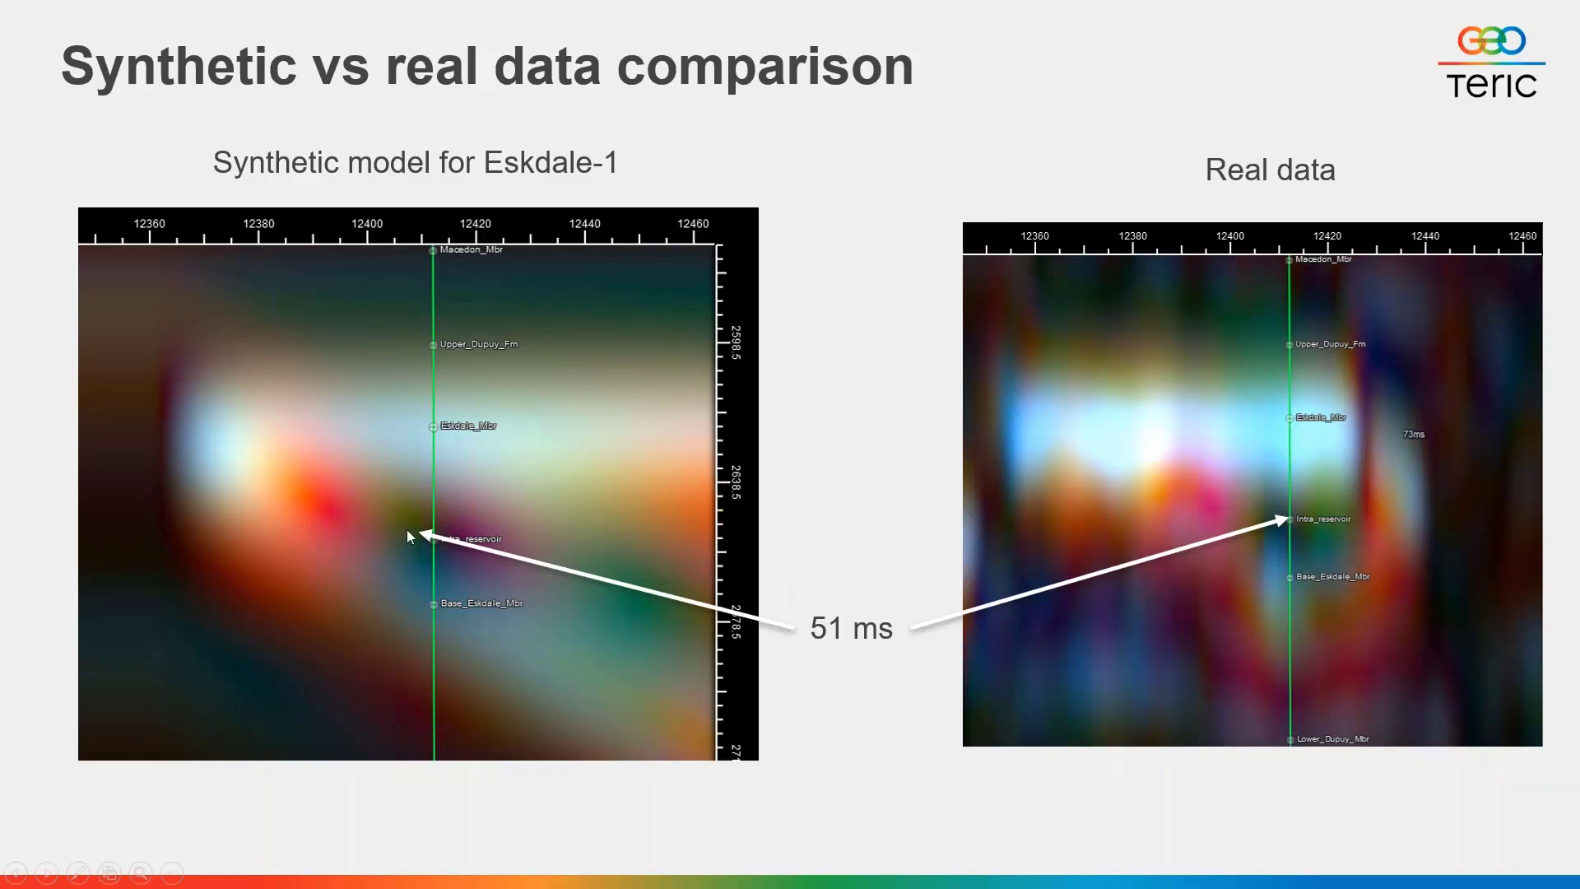
key(Right)
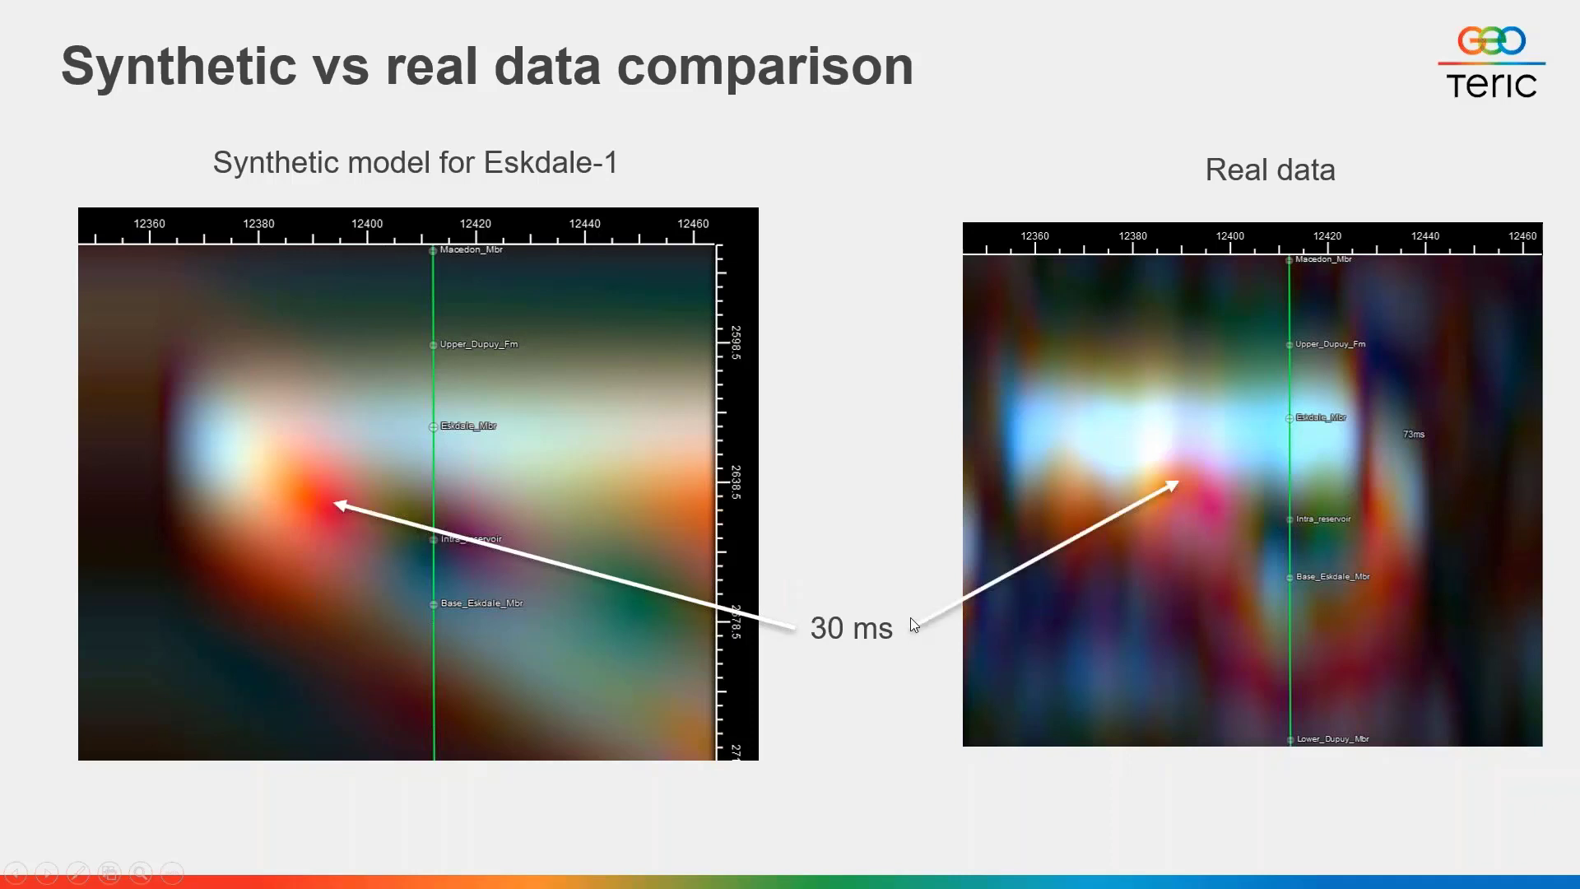
key(Right)
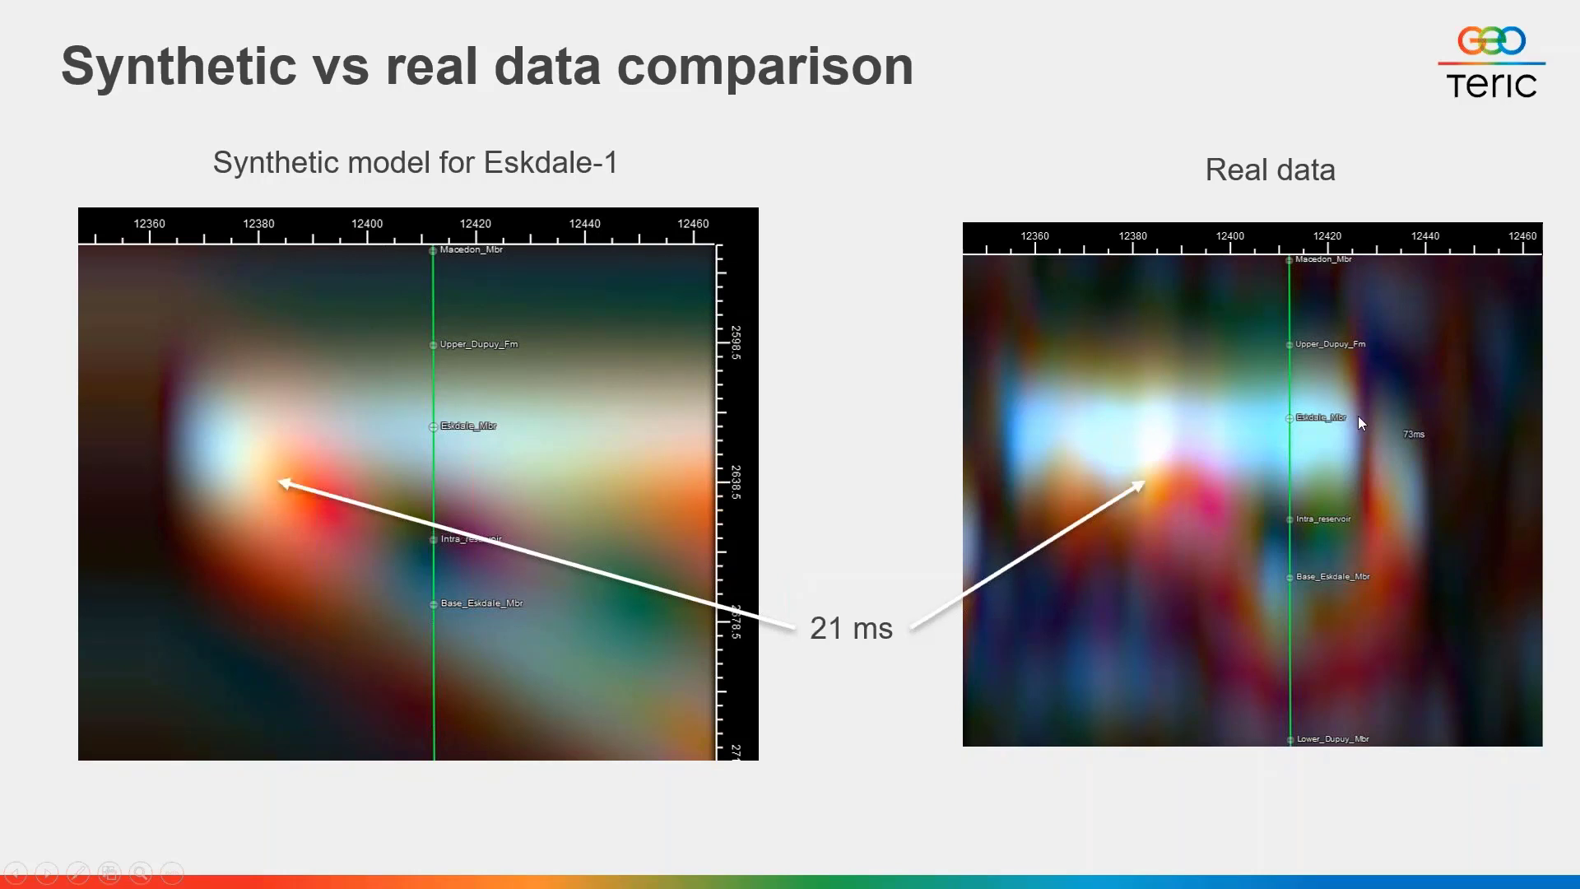